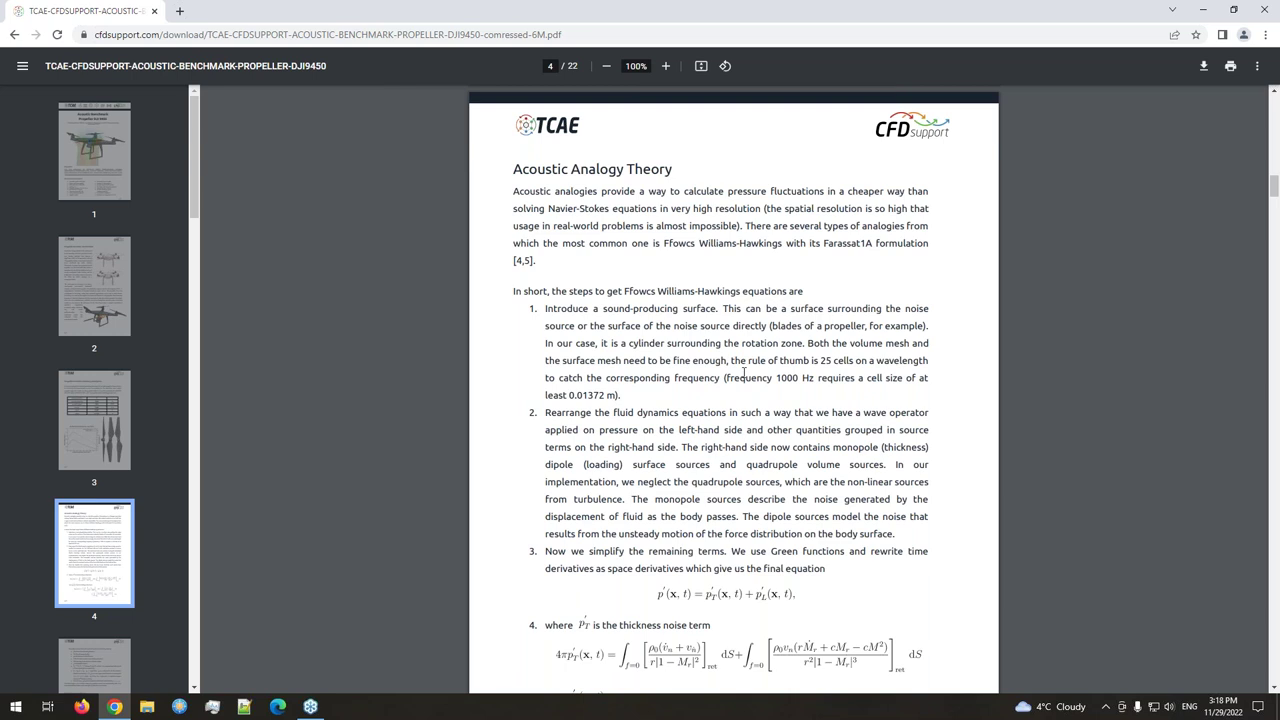
Review the guideline on mesh cell size needed to catch a given frequency in the PDF's acoustic analogy theory section
drag(811, 362, 851, 361)
click(811, 373)
drag(778, 377, 798, 375)
Switch to TCAE and examine the Rotor component's patch refinement levels, layer counts and SnappyHexMesh parameters
key(alt+Tab)
key(alt+Tab)
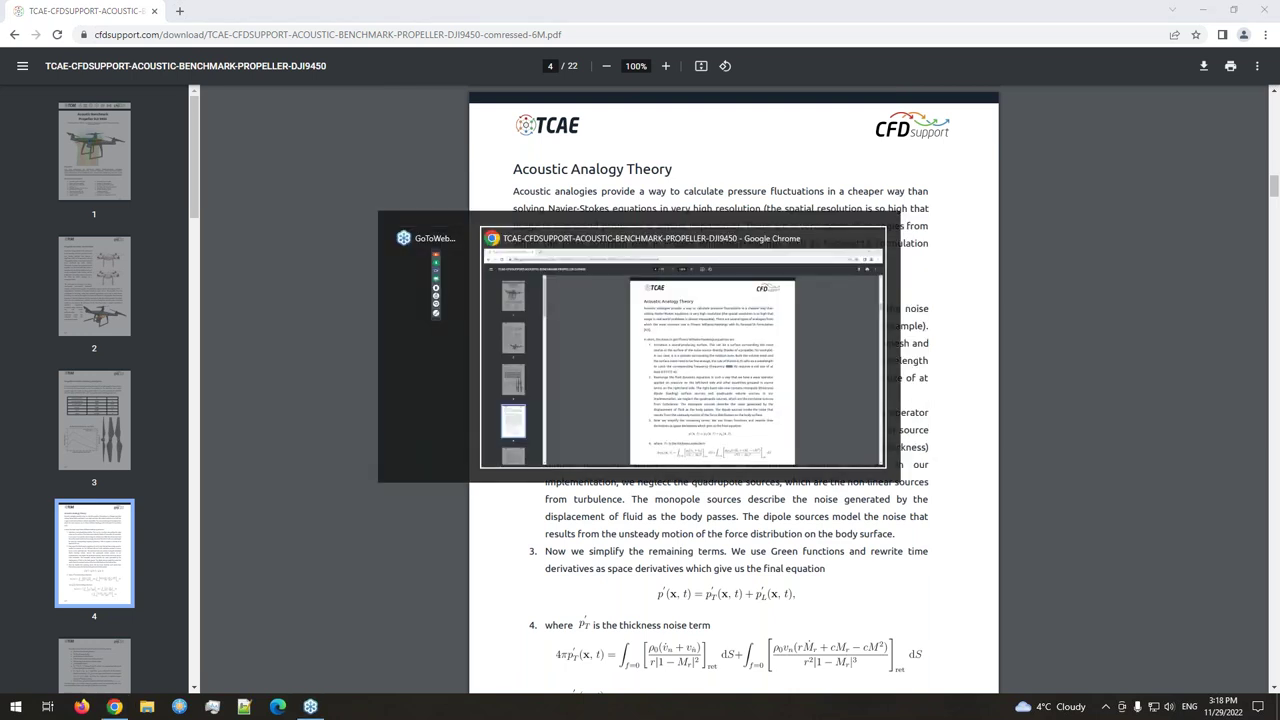
key(alt+Tab)
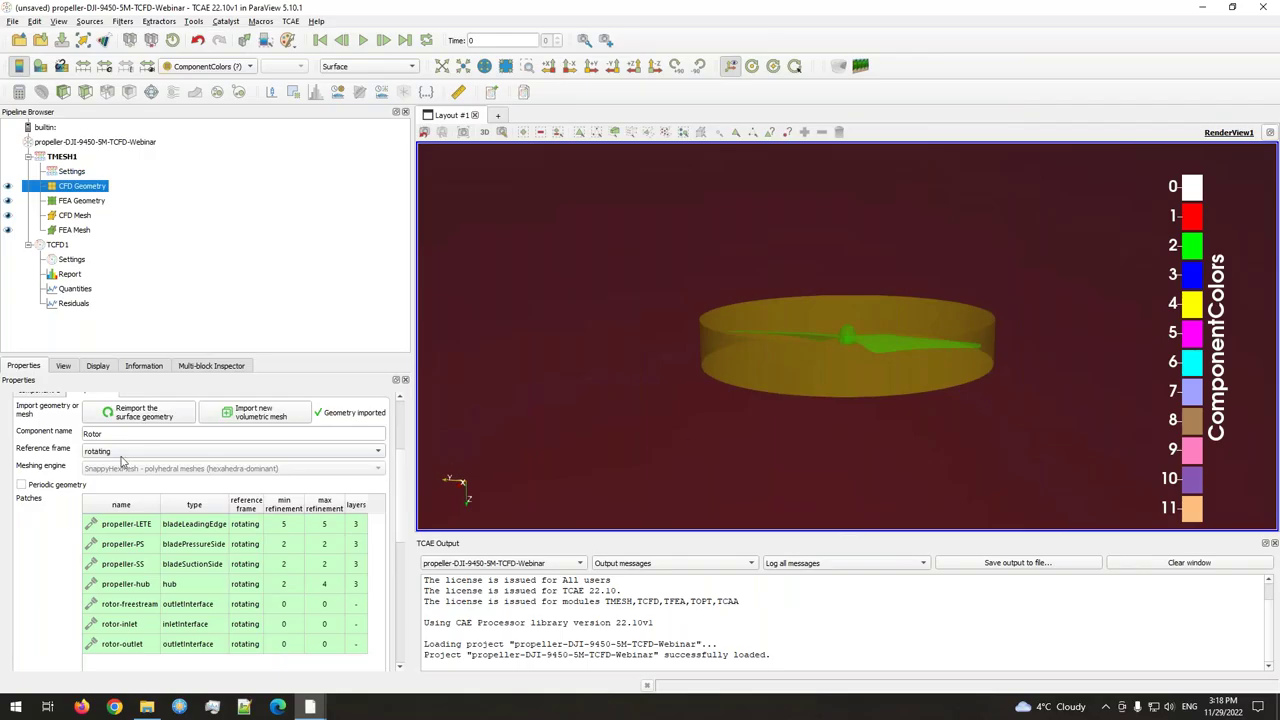
scroll(225, 600, down, 2)
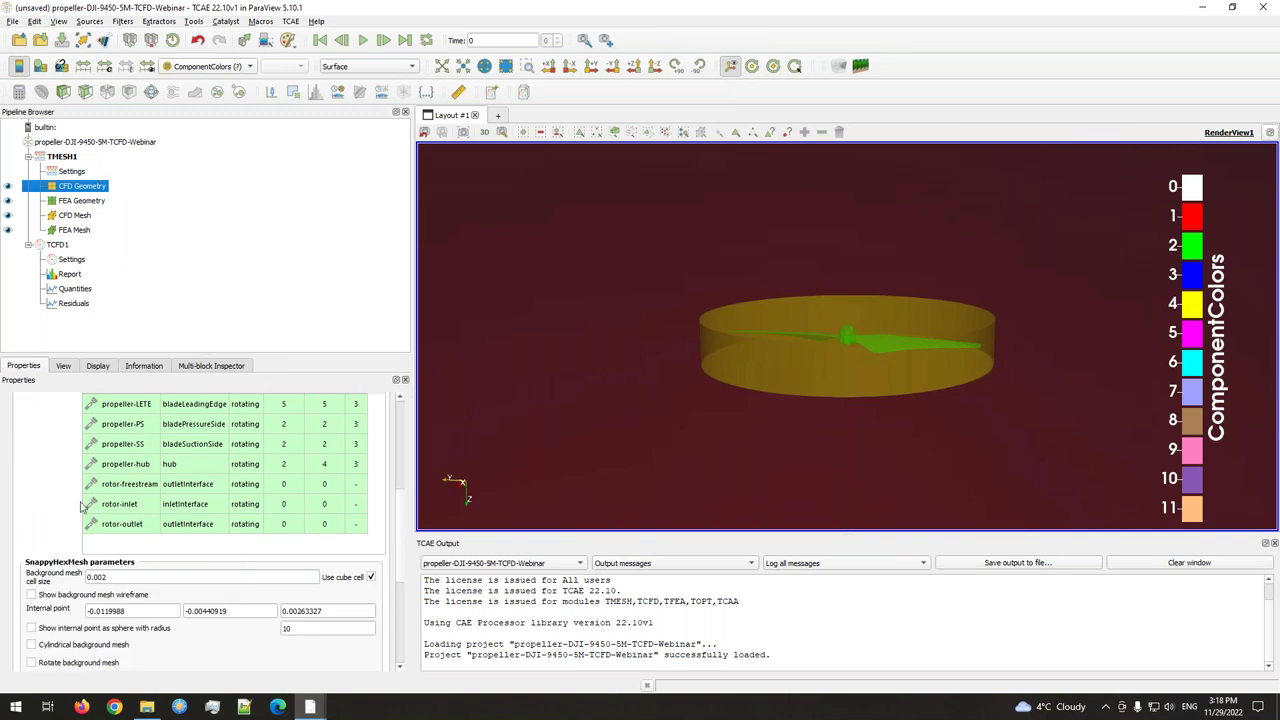
scroll(75, 510, up, 1)
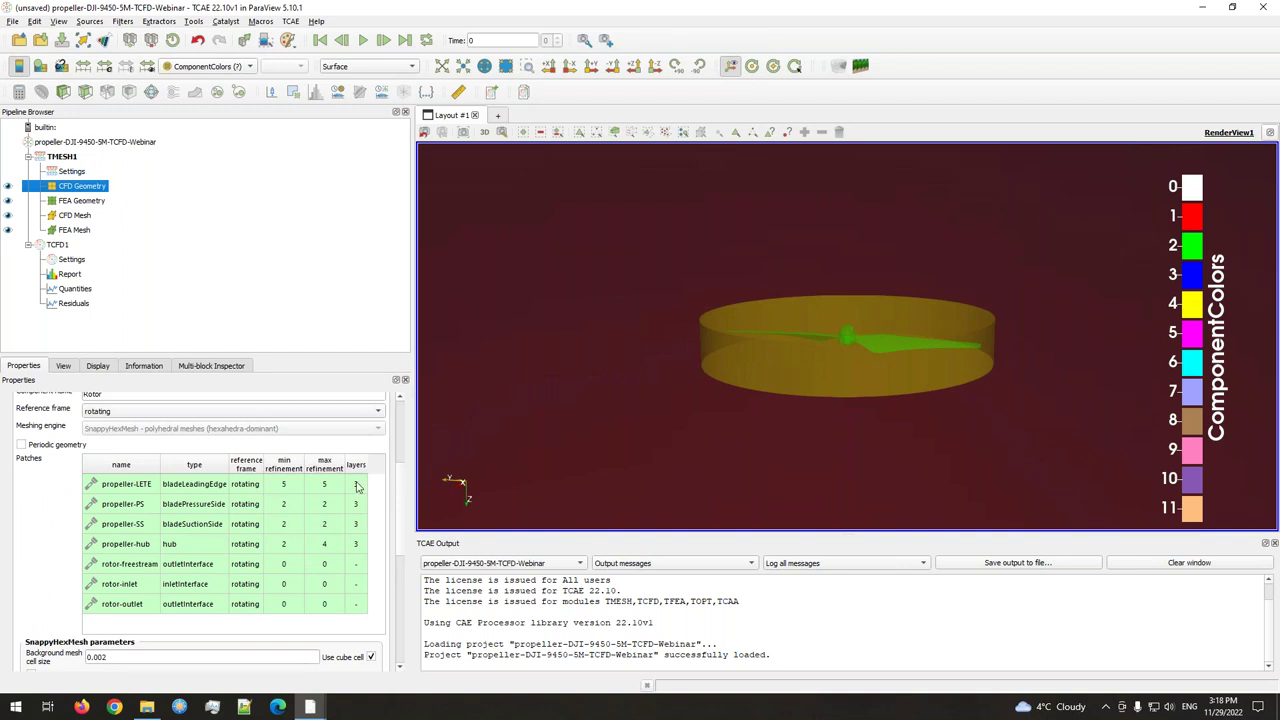
scroll(395, 498, down, 3)
scroll(305, 495, up, 4)
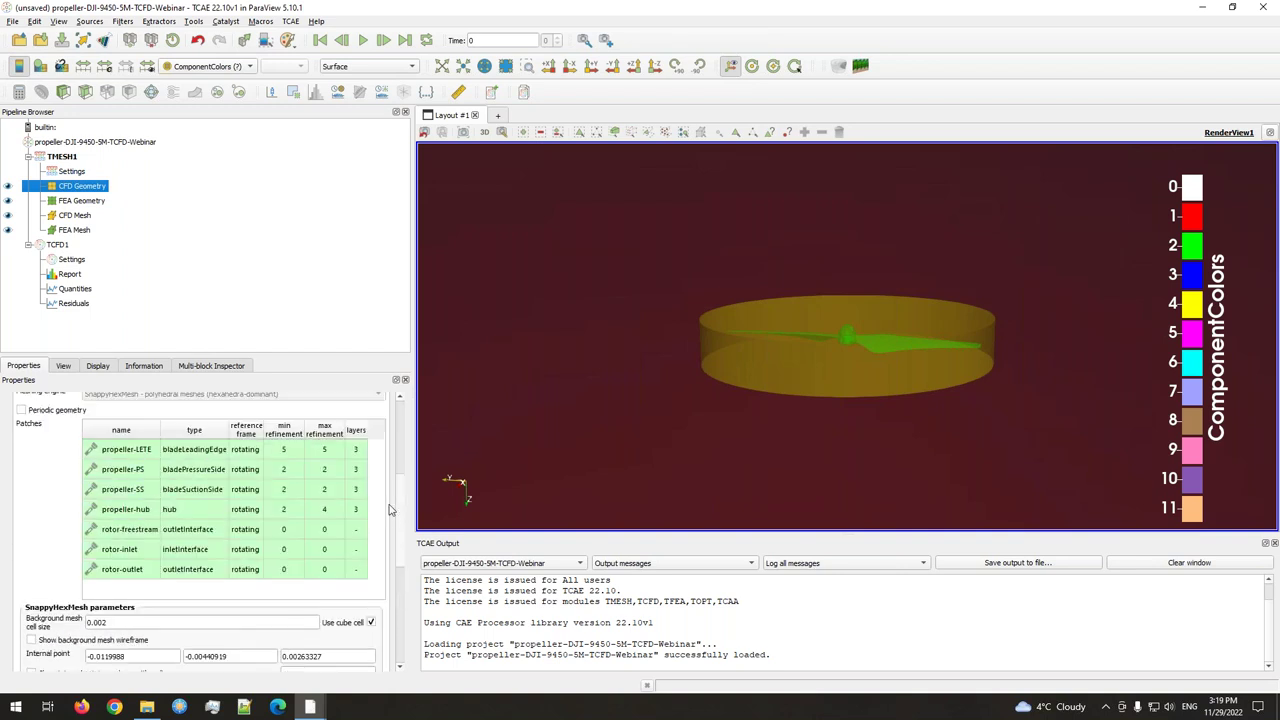
scroll(154, 452, up, 4)
Open the Domain component's mesh settings and show its first cylindrical refinement region in the 3D view
click(57, 445)
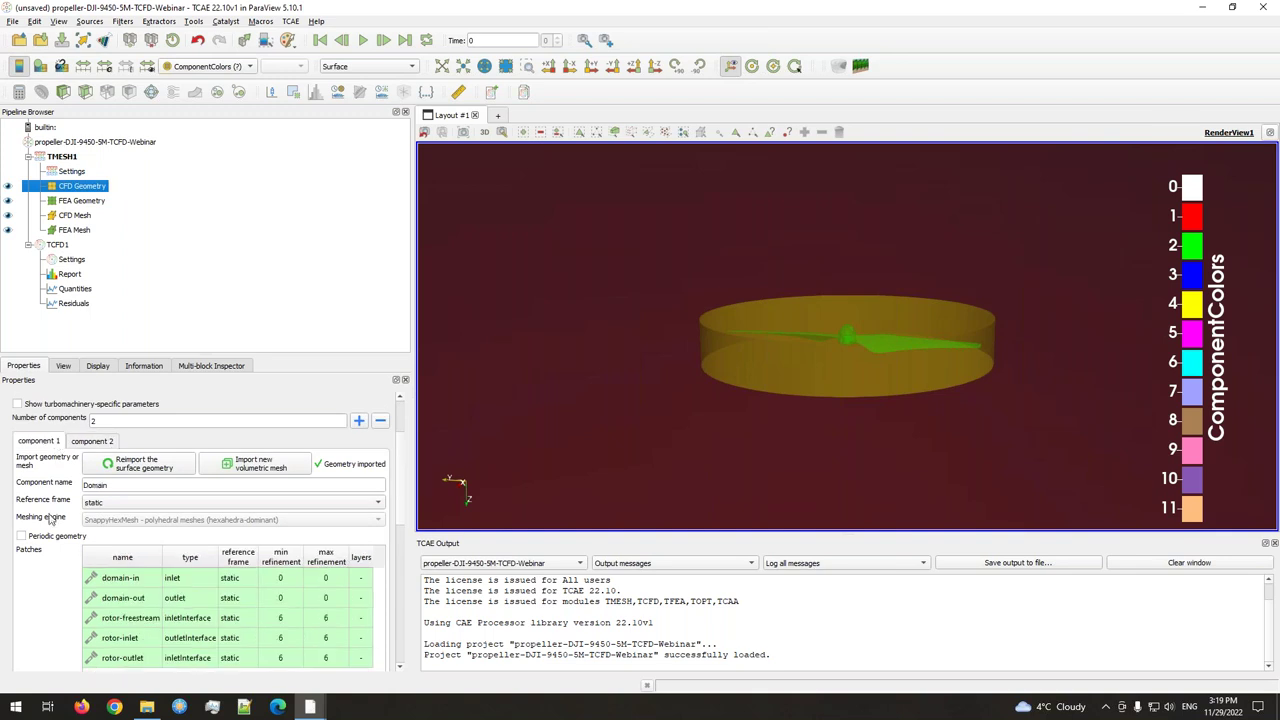
scroll(63, 547, down, 2)
scroll(63, 547, down, 5)
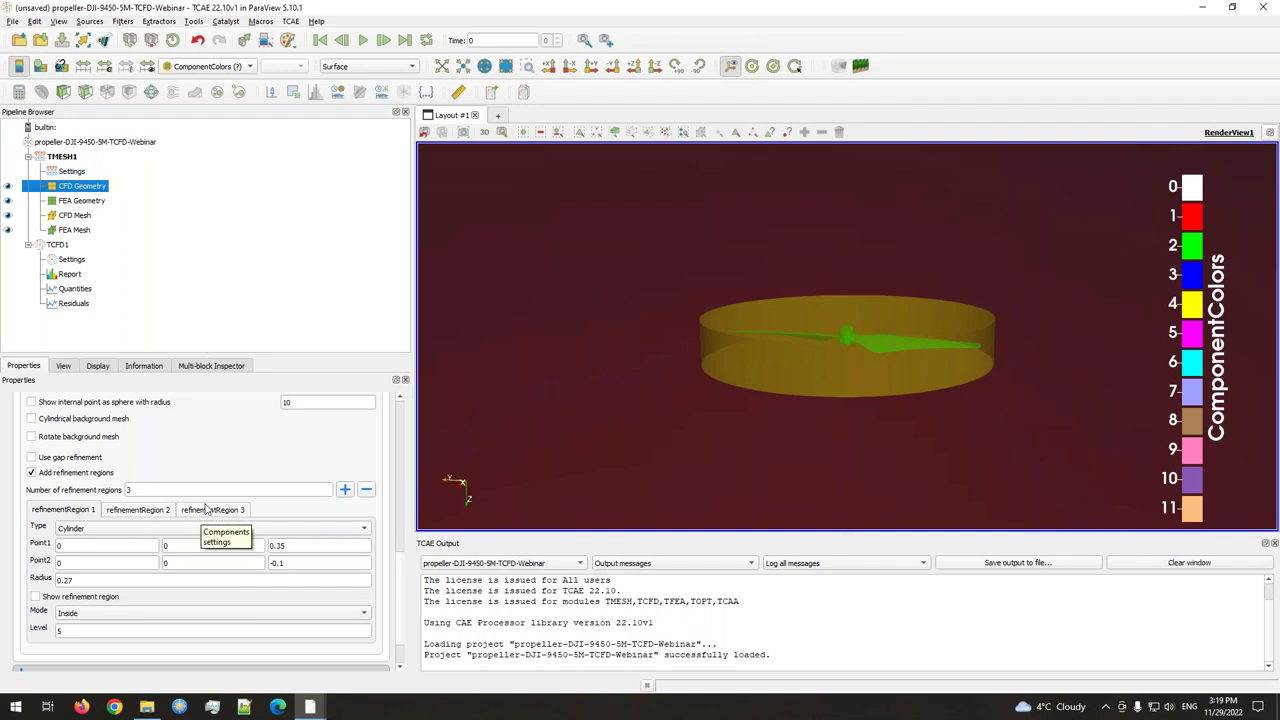
scroll(863, 432, down, 4)
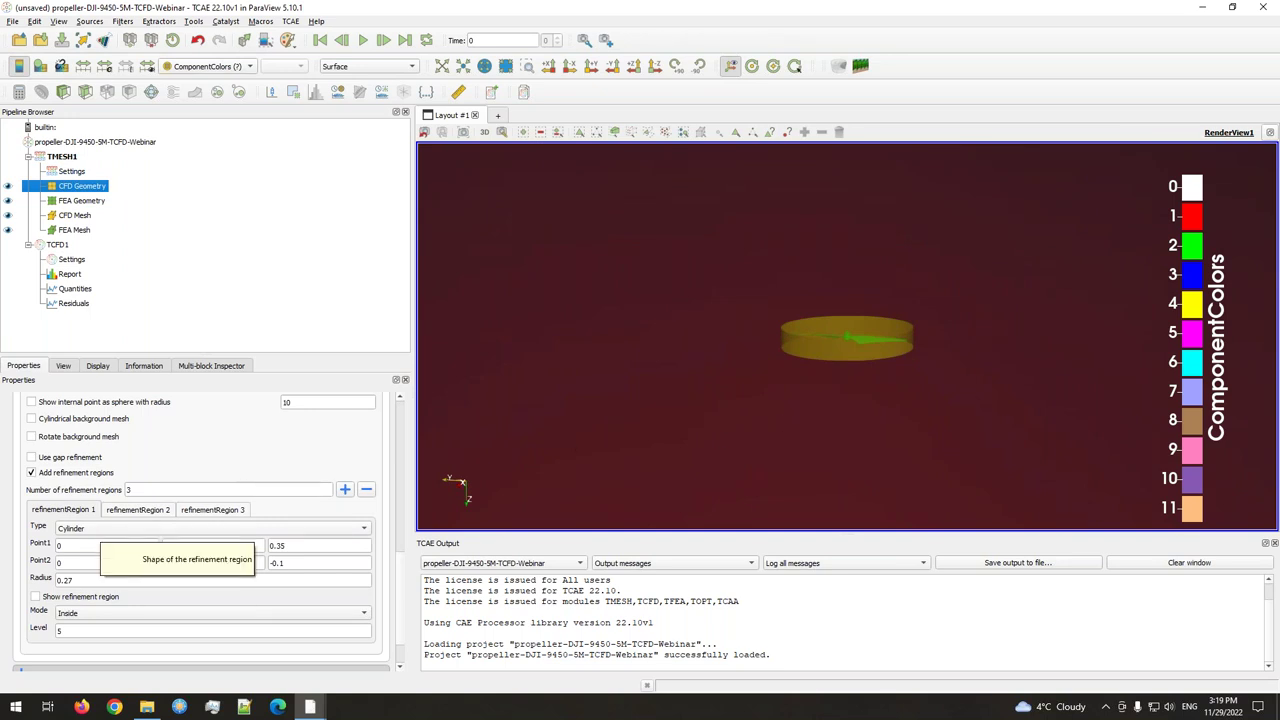
click(80, 597)
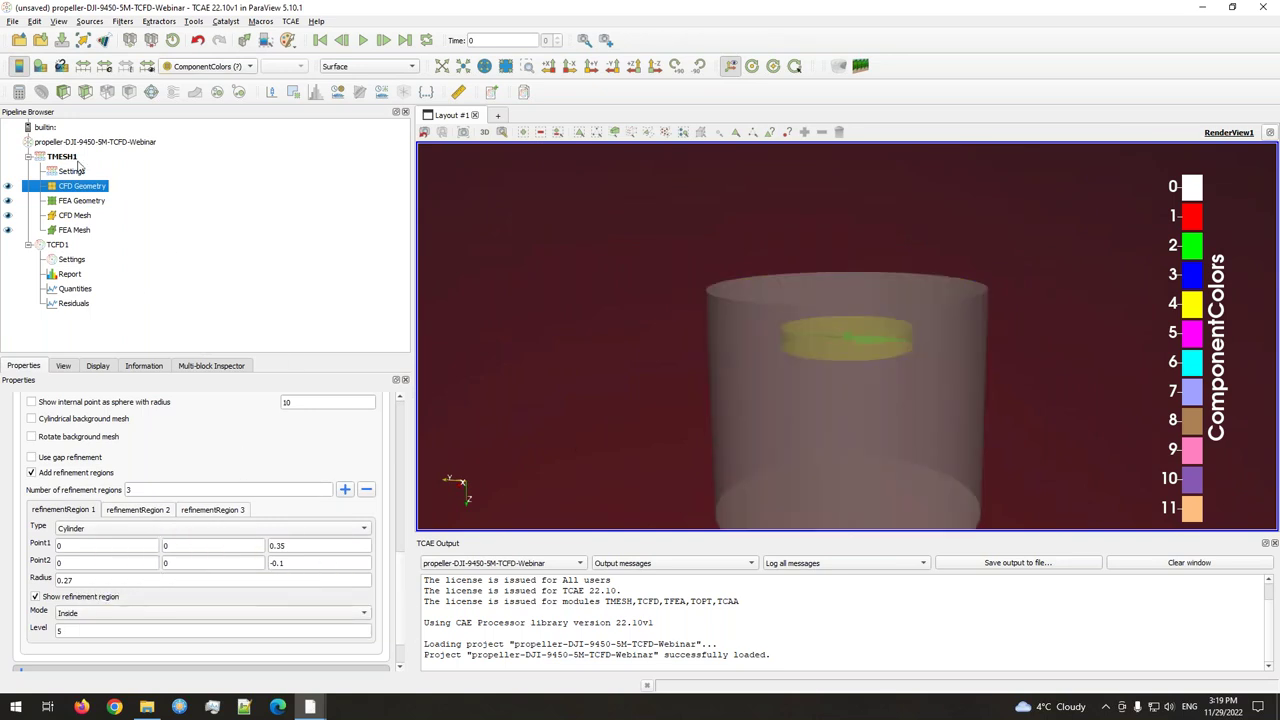
Display the merged CFD mesh of the propeller-DJI-9450-5M-TCFD-Webinar project in the 3D view
click(62, 157)
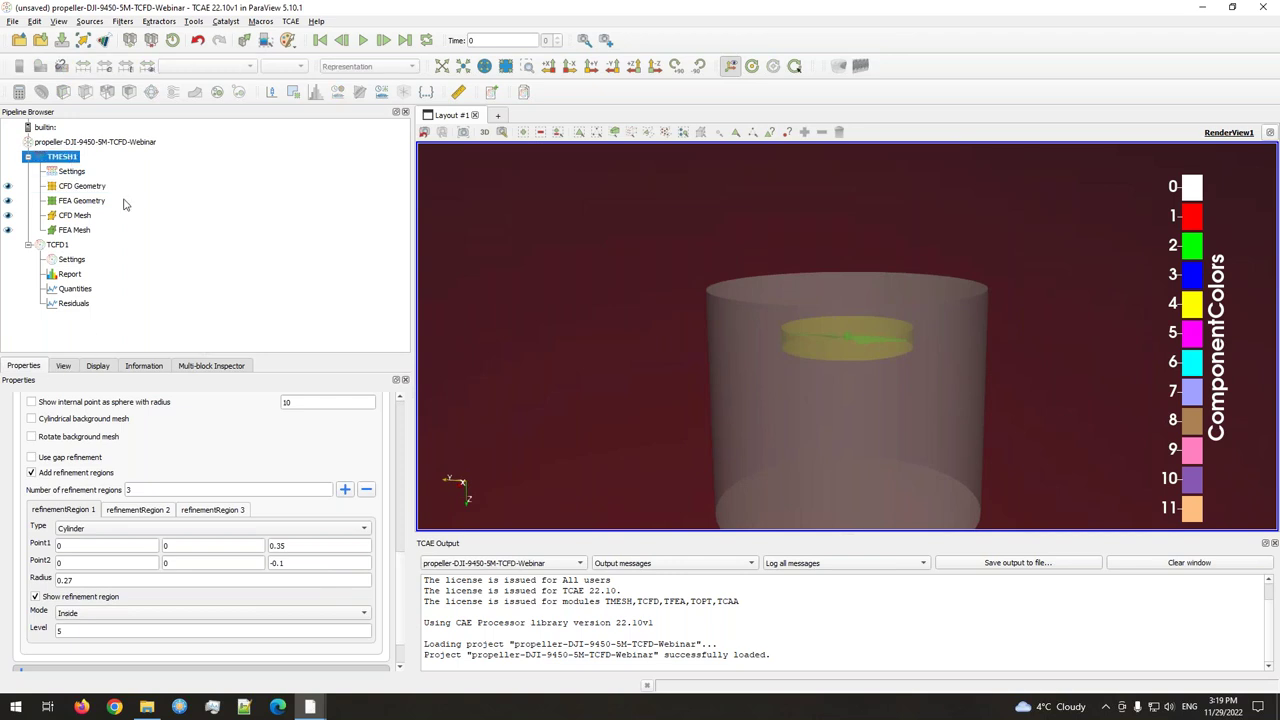
click(95, 142)
click(100, 555)
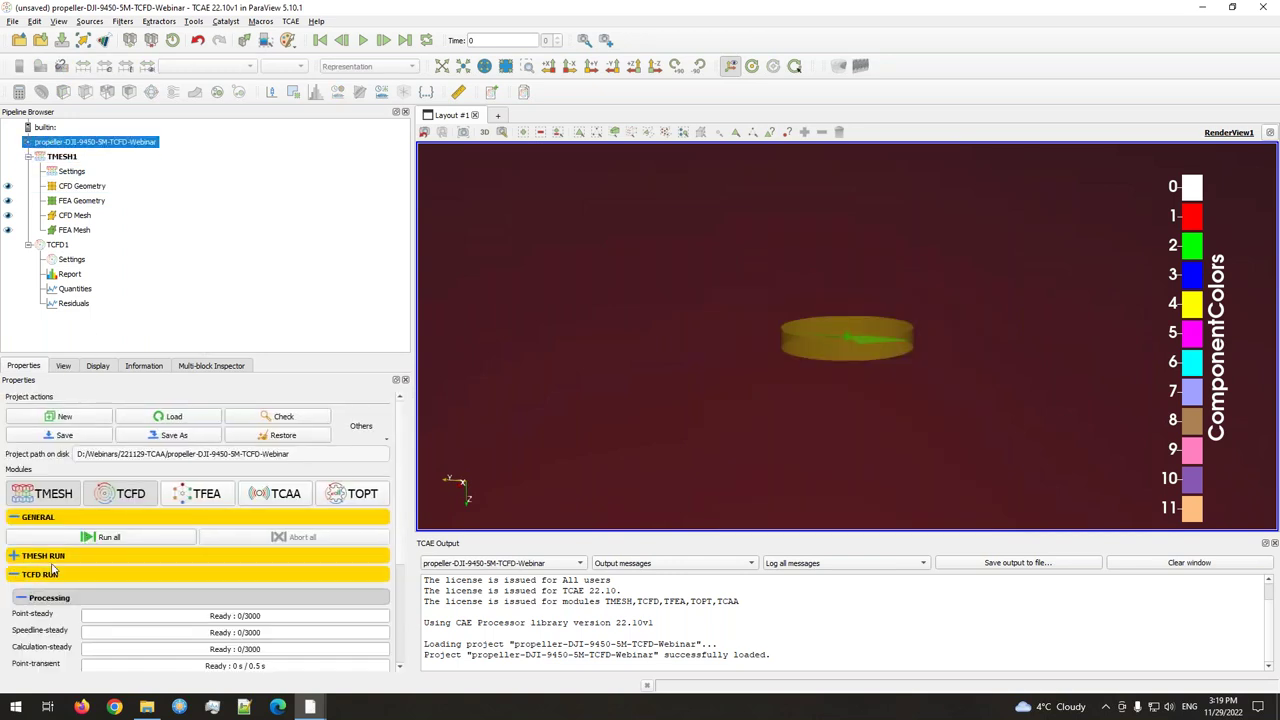
scroll(404, 480, down, 2)
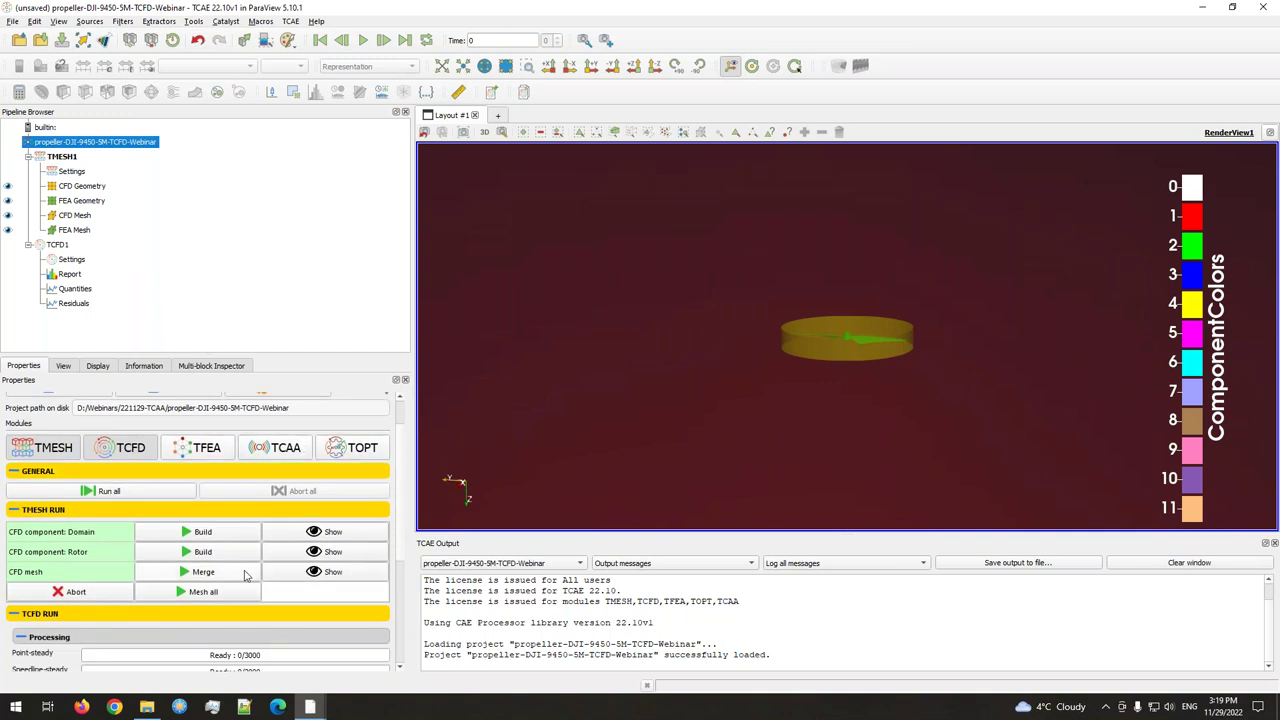
click(321, 574)
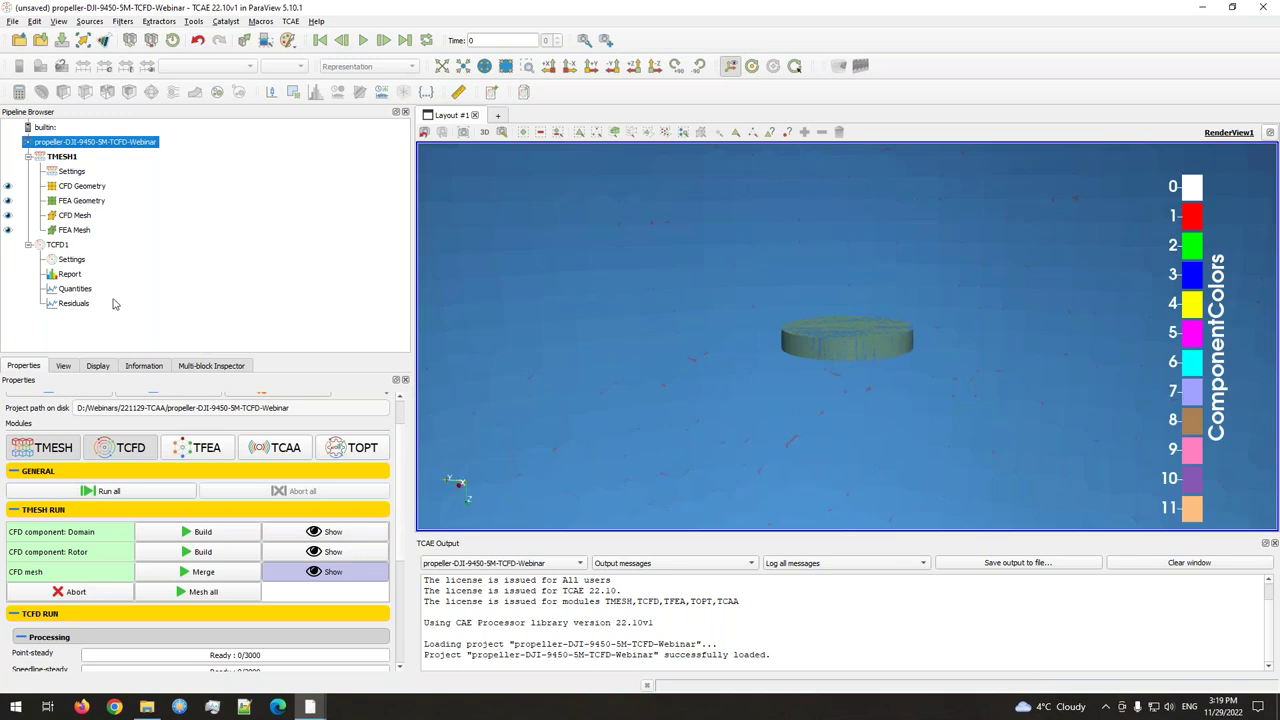
Slice the CFD mesh with an X-normal plane at origin X 0.0001, with slice triangulation turned off
click(72, 217)
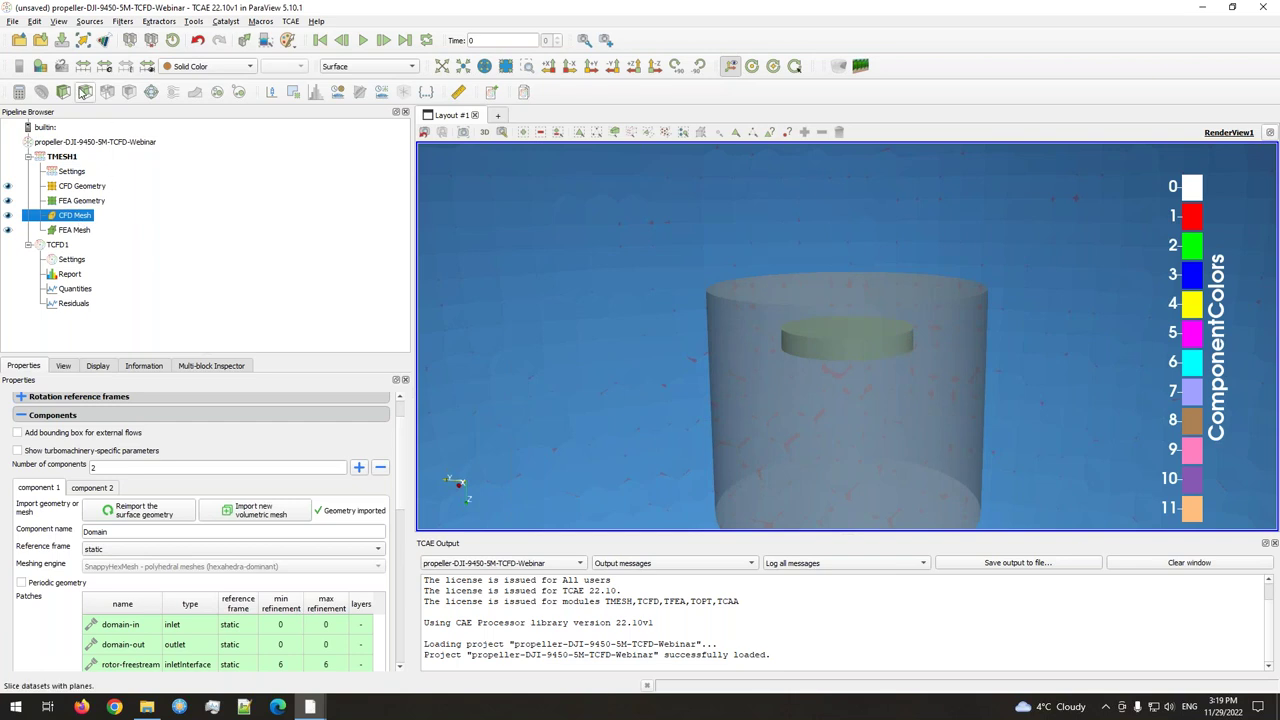
click(87, 92)
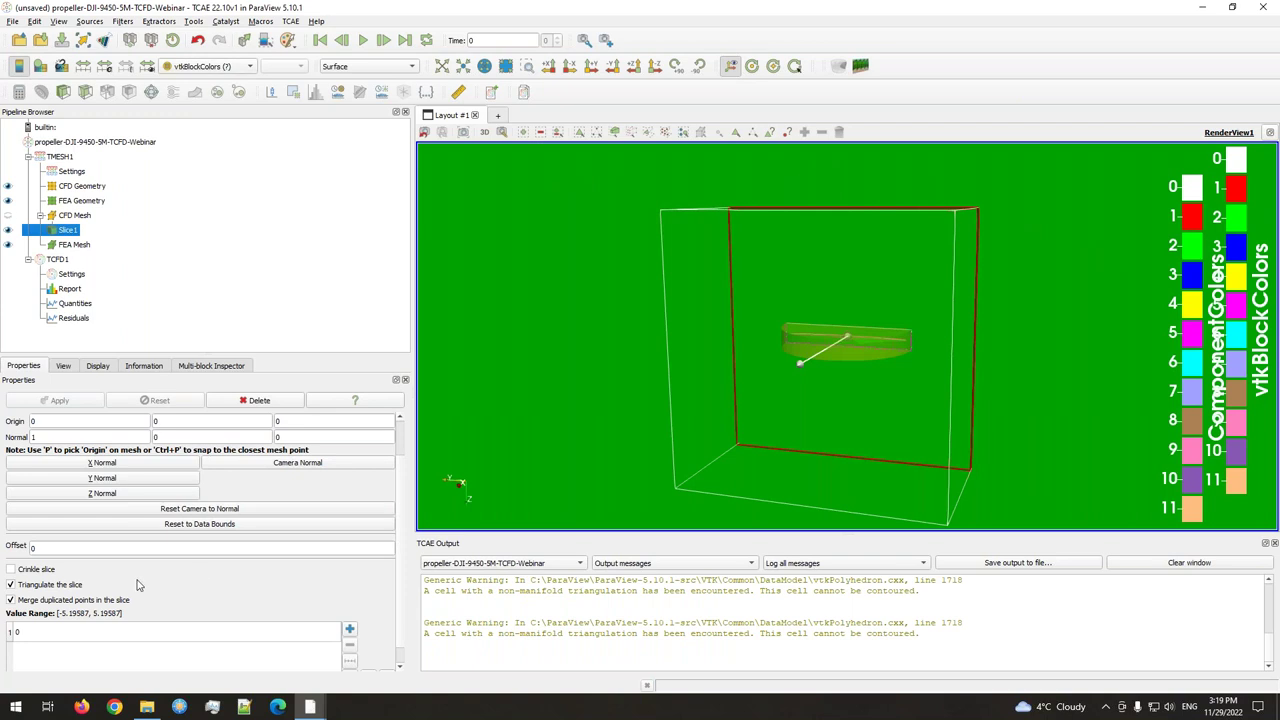
click(52, 586)
click(90, 420)
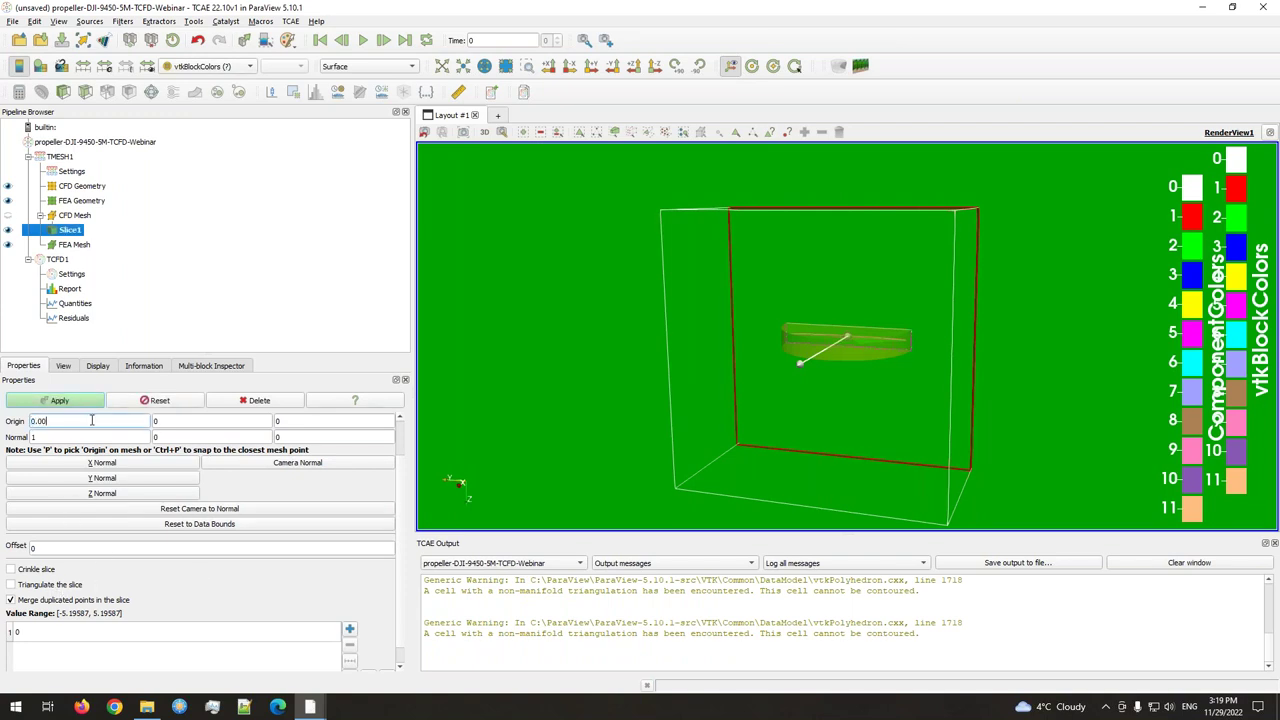
click(70, 402)
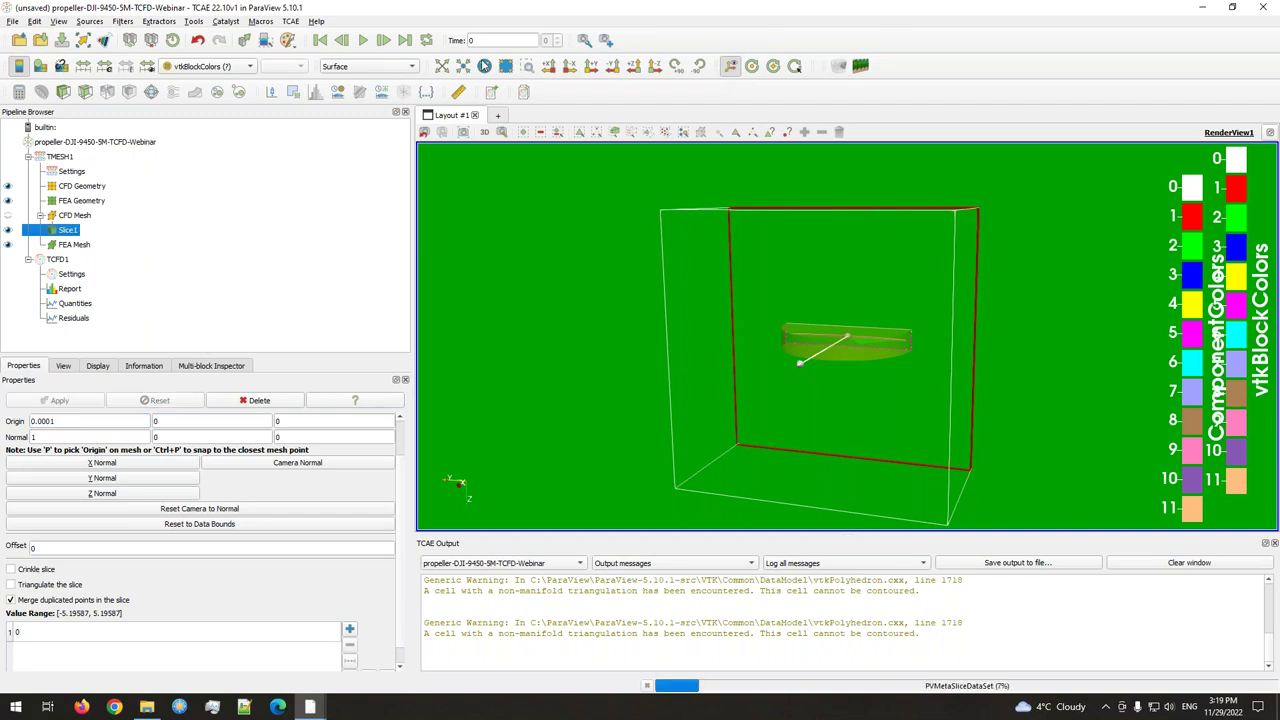
Hide the slice's plane widget and set the slice's representation to Wireframe
click(352, 68)
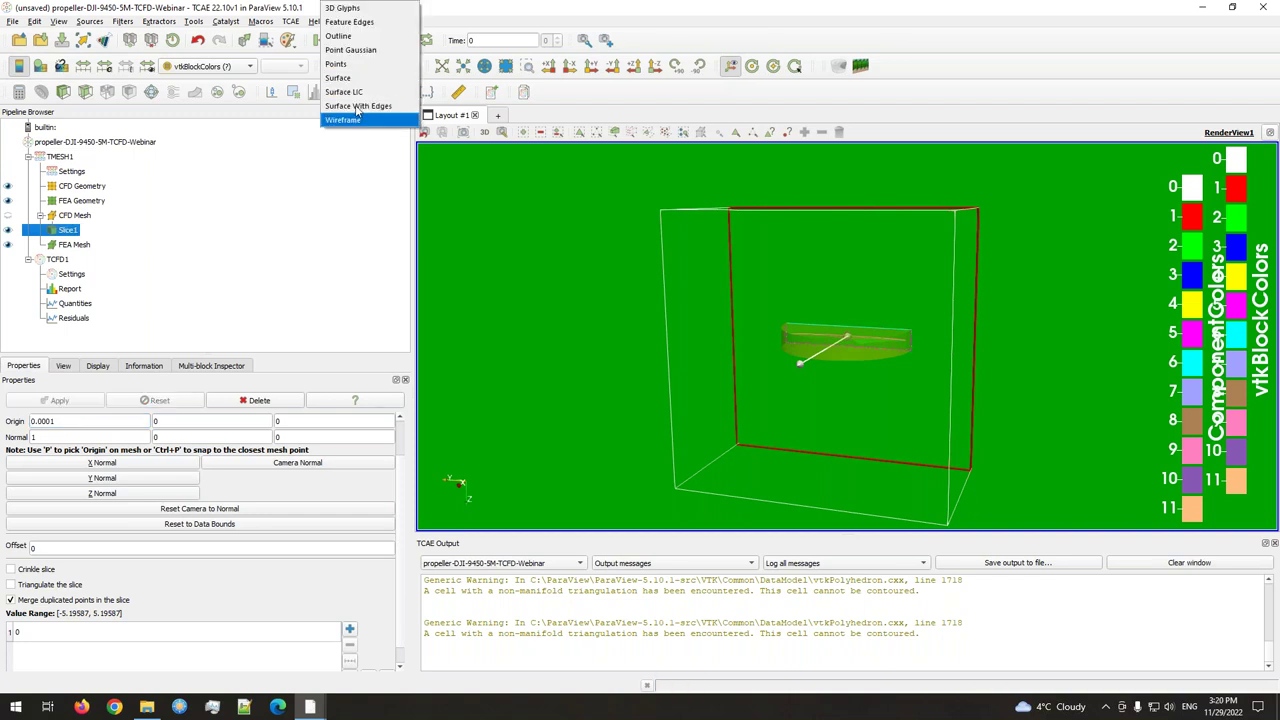
click(358, 106)
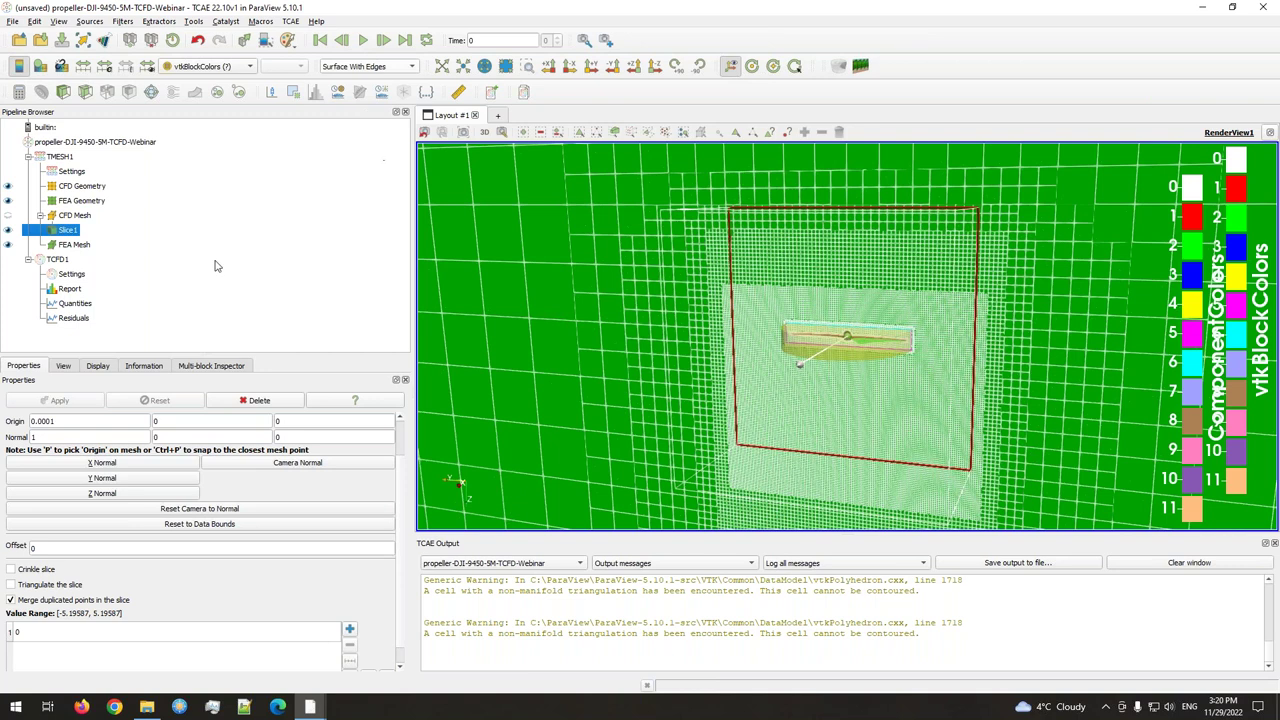
scroll(30, 547, up, 2)
click(30, 452)
click(342, 67)
click(360, 121)
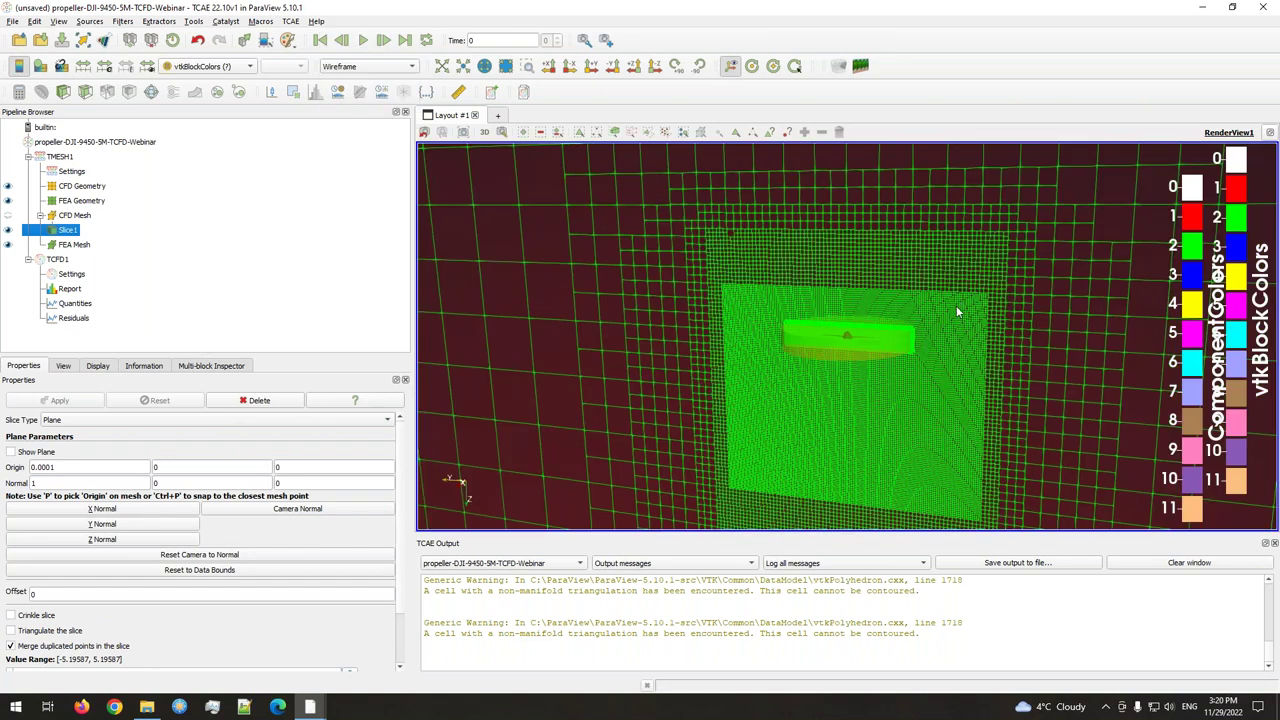
Set the slice's coloring to Solid Color and inspect the mesh lines around the propeller and rotor zone
scroll(959, 315, up, 5)
drag(962, 326, 700, 373)
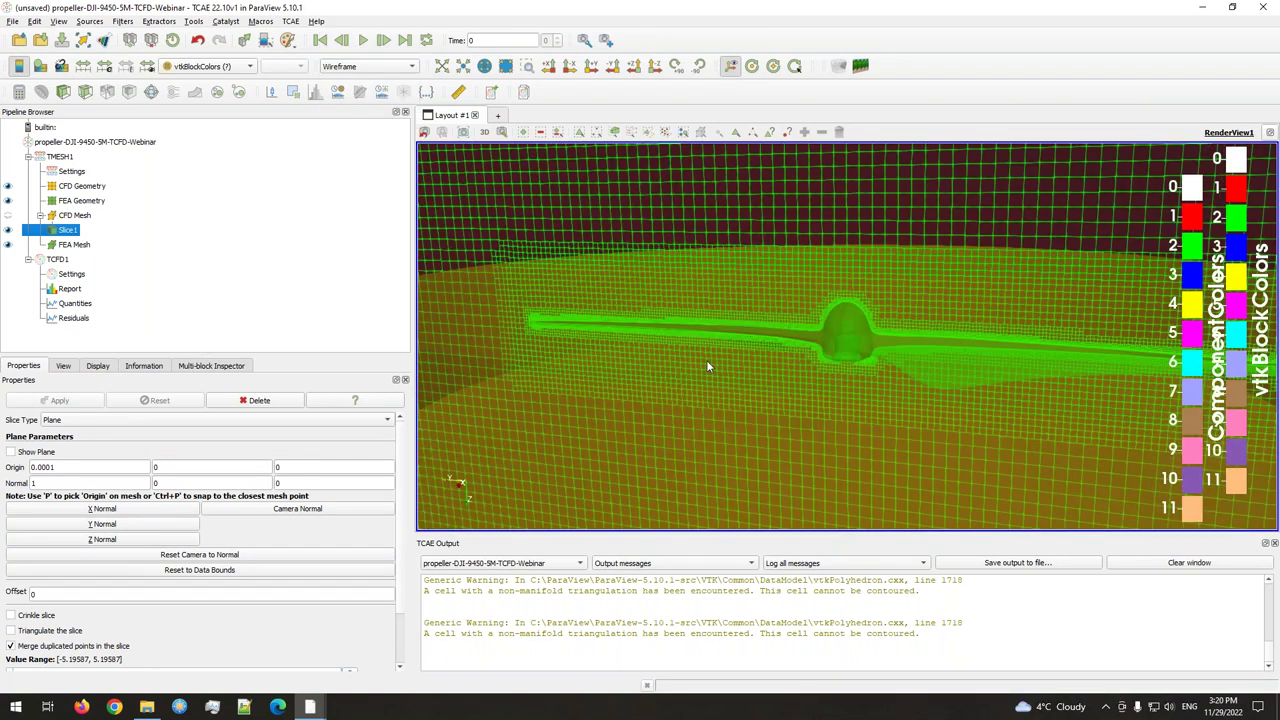
click(205, 66)
click(200, 25)
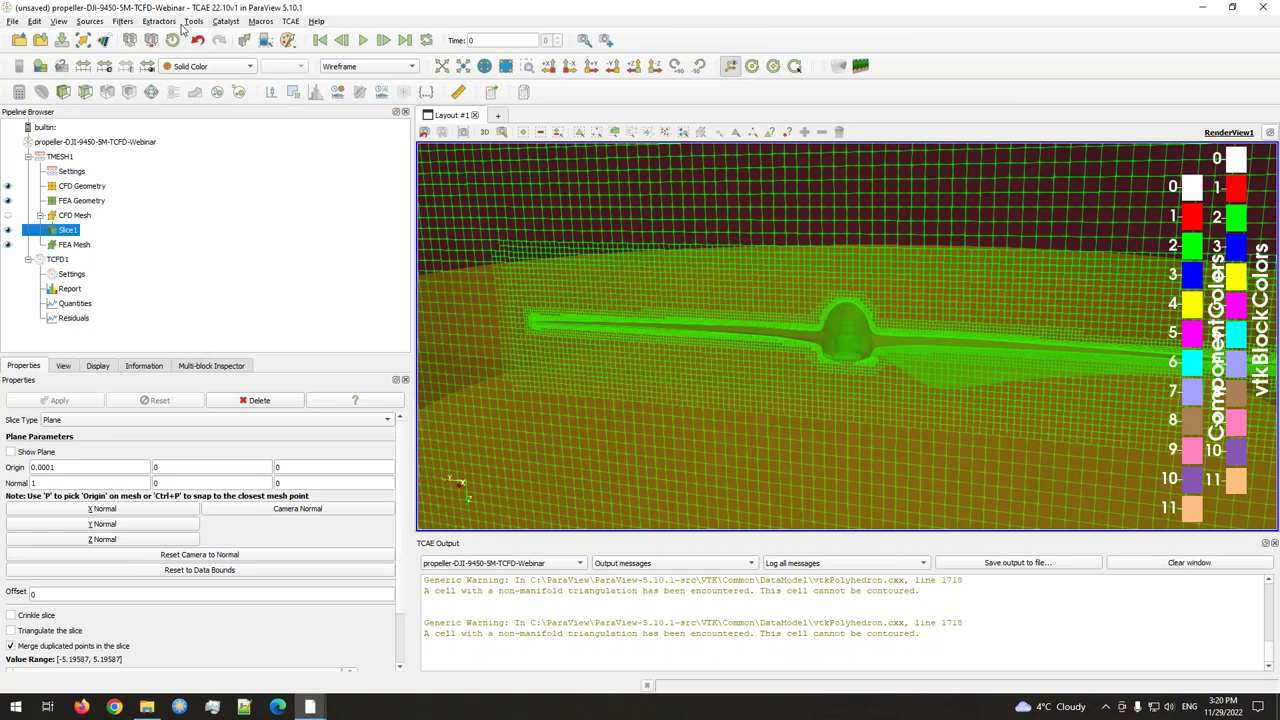
drag(837, 372, 801, 374)
drag(640, 345, 667, 357)
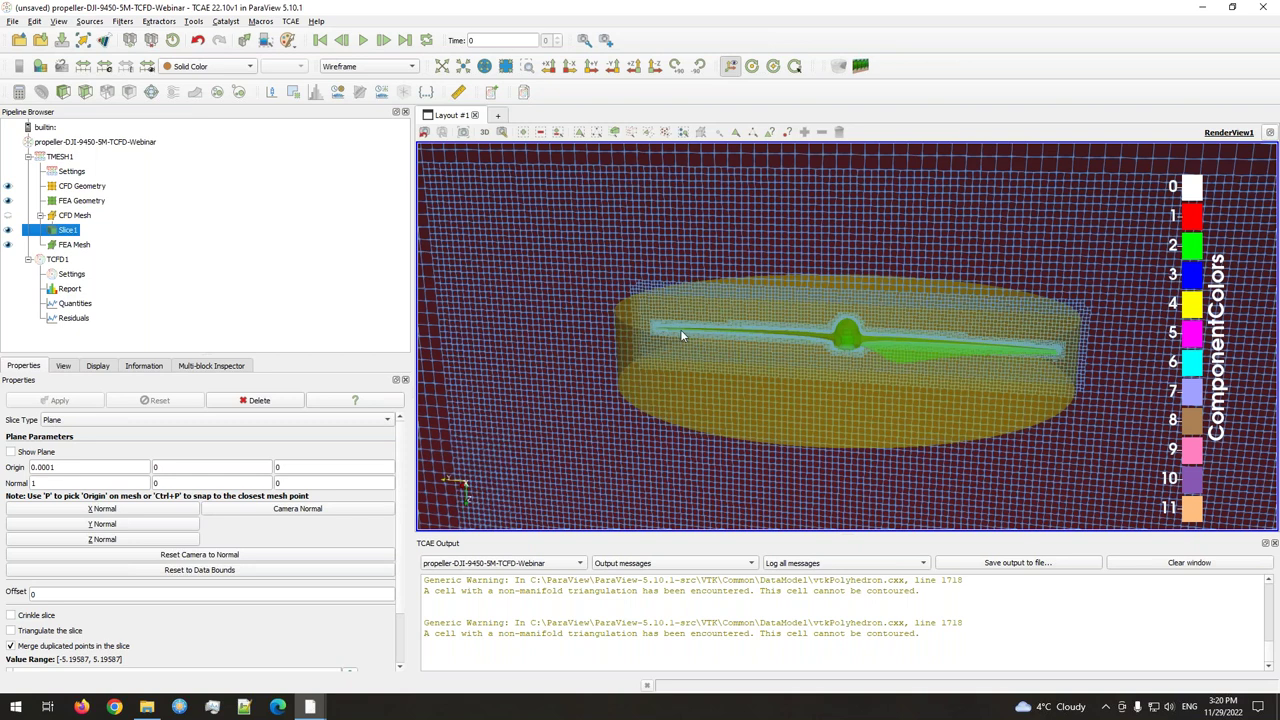
drag(680, 335, 778, 446)
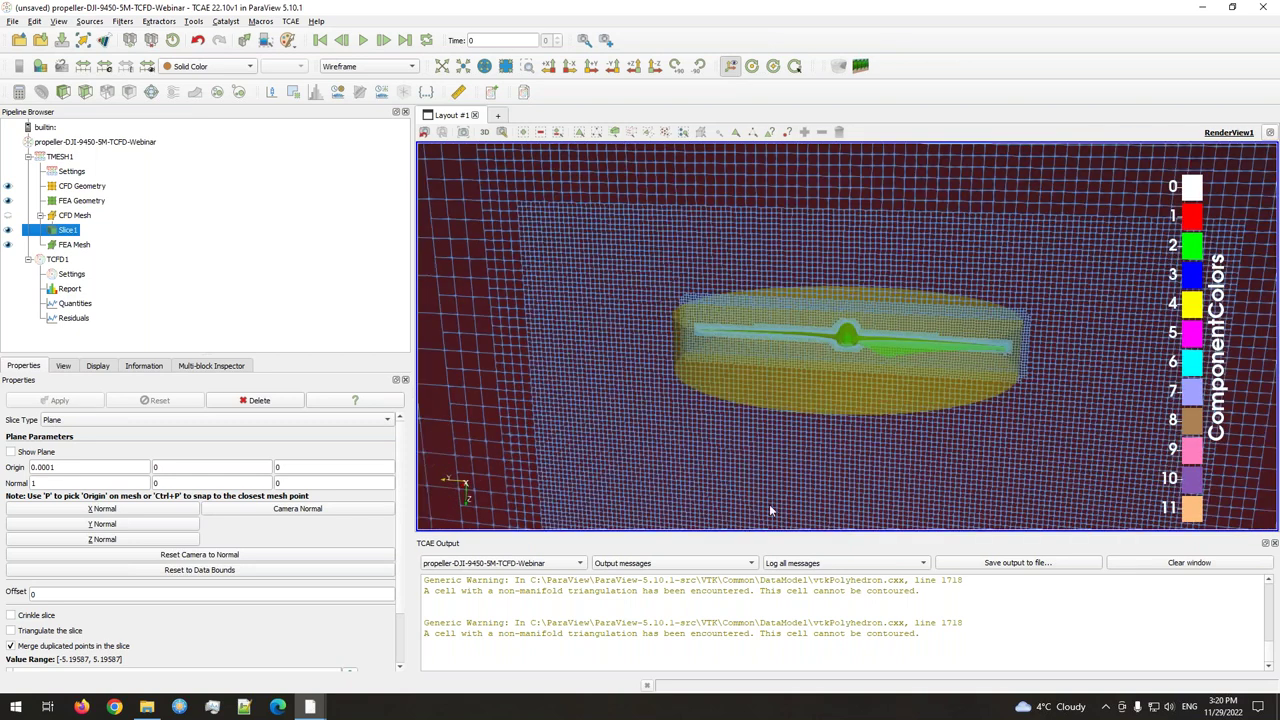
scroll(762, 475, down, 5)
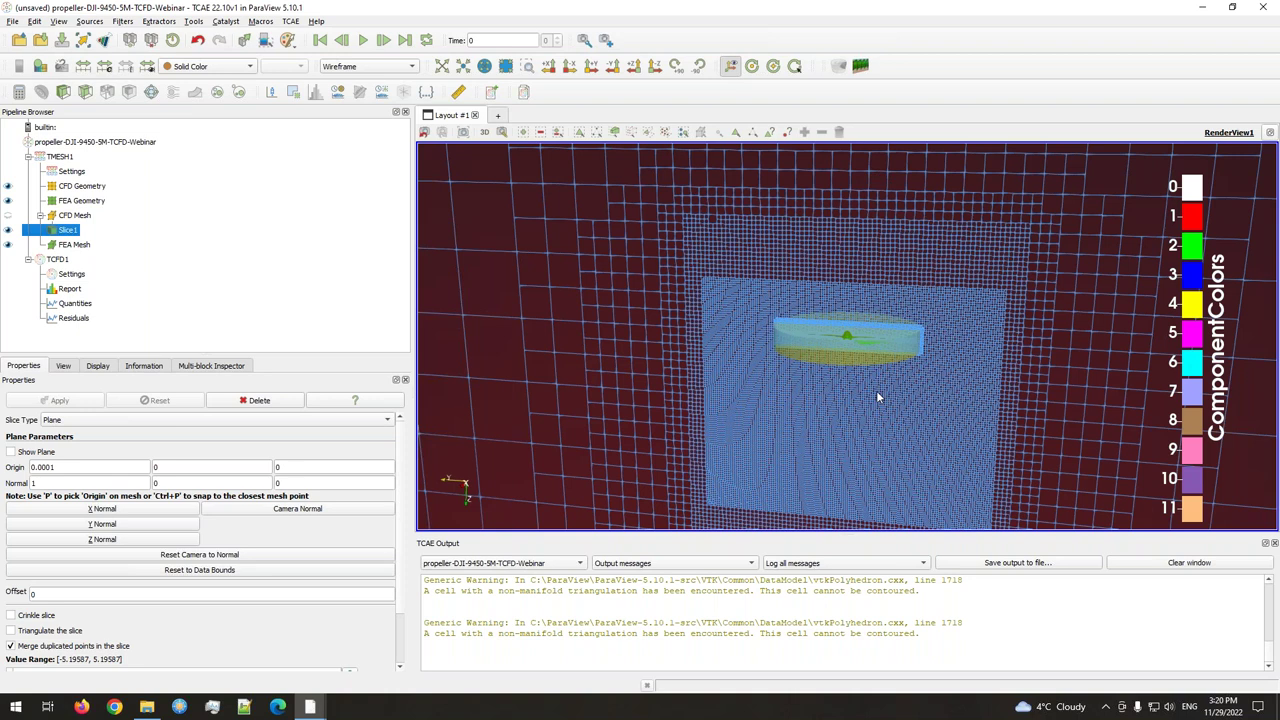
Examine the Domain component's background mesh cell size and first refinement region's level against the sliced mesh
click(52, 158)
scroll(82, 566, down, 8)
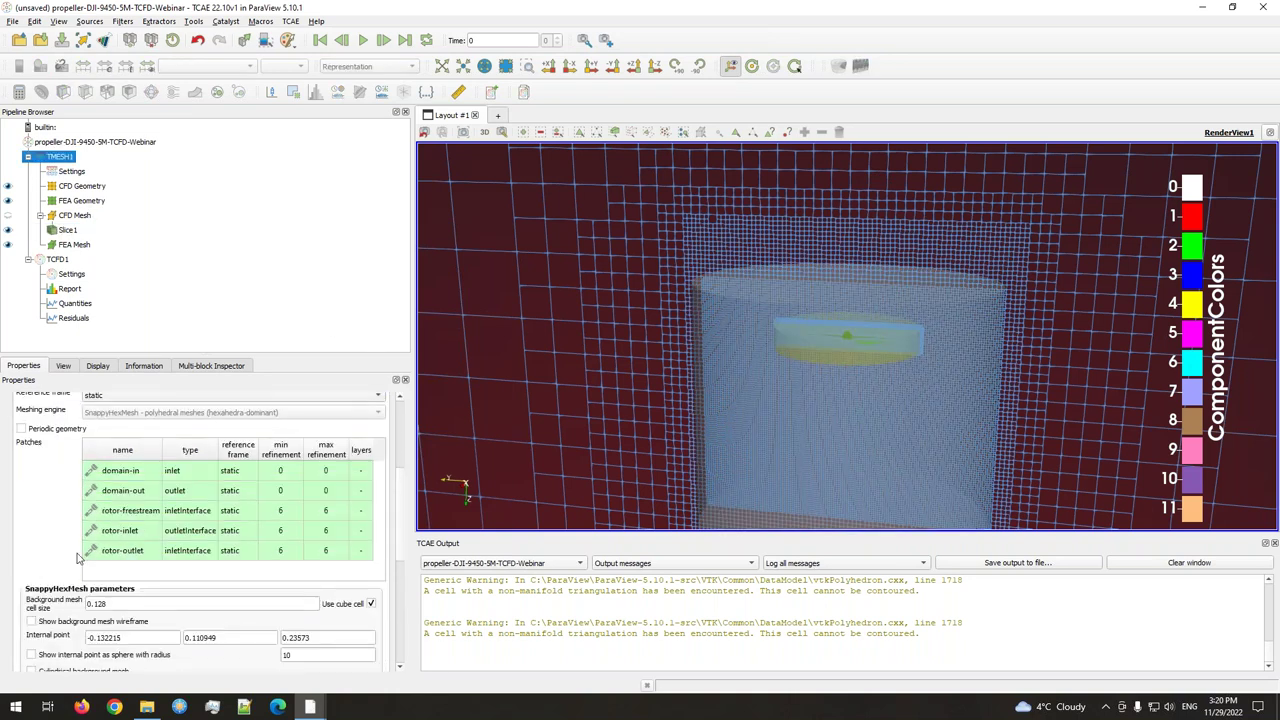
scroll(878, 426, down, 5)
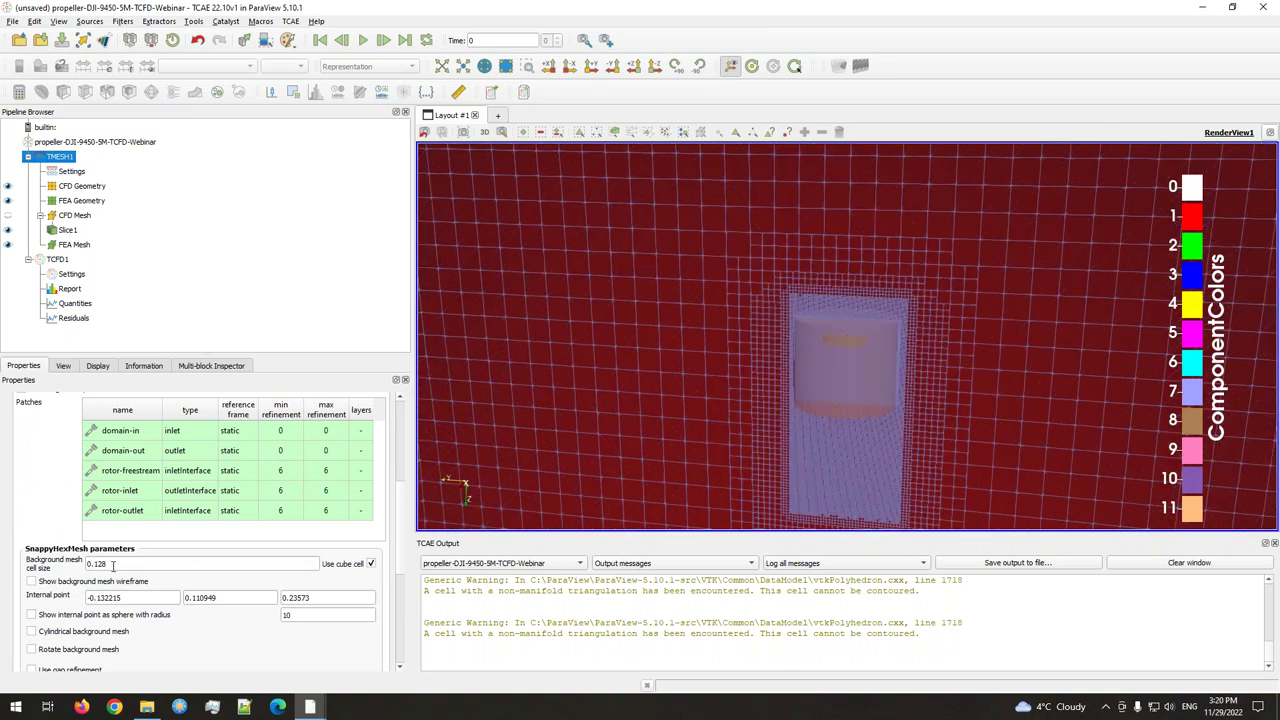
scroll(64, 488, down, 2)
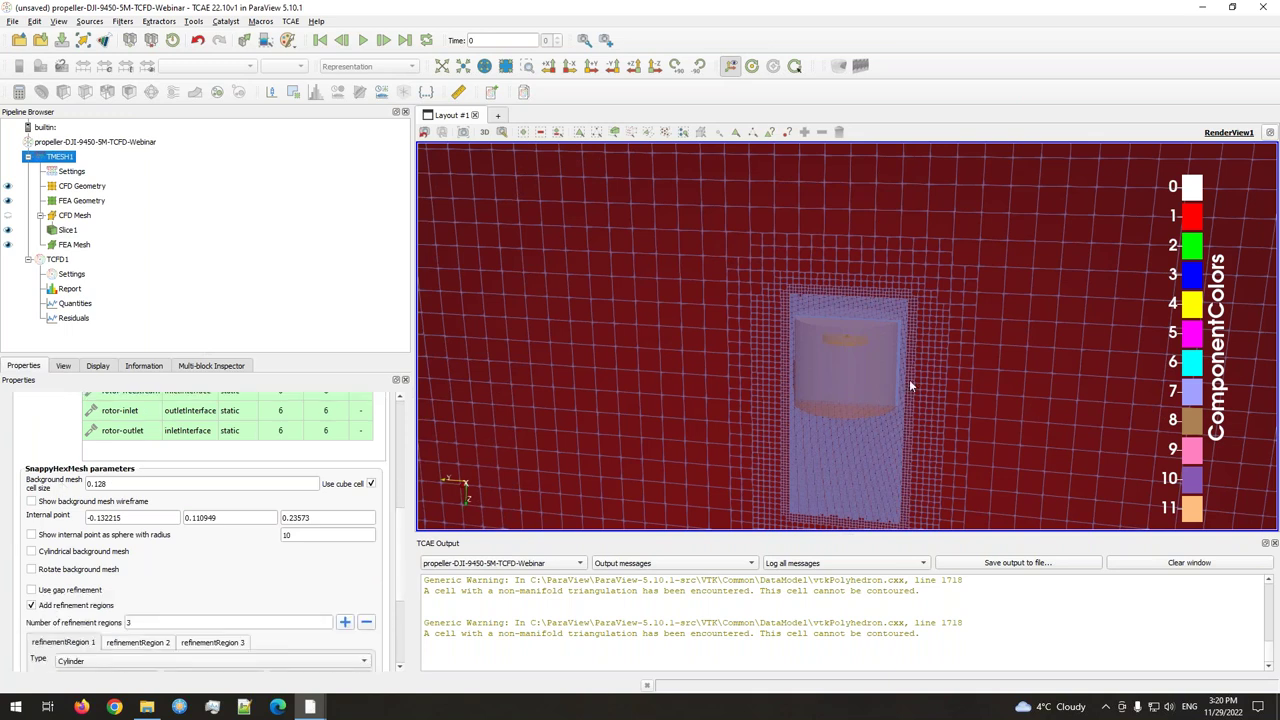
scroll(83, 565, down, 3)
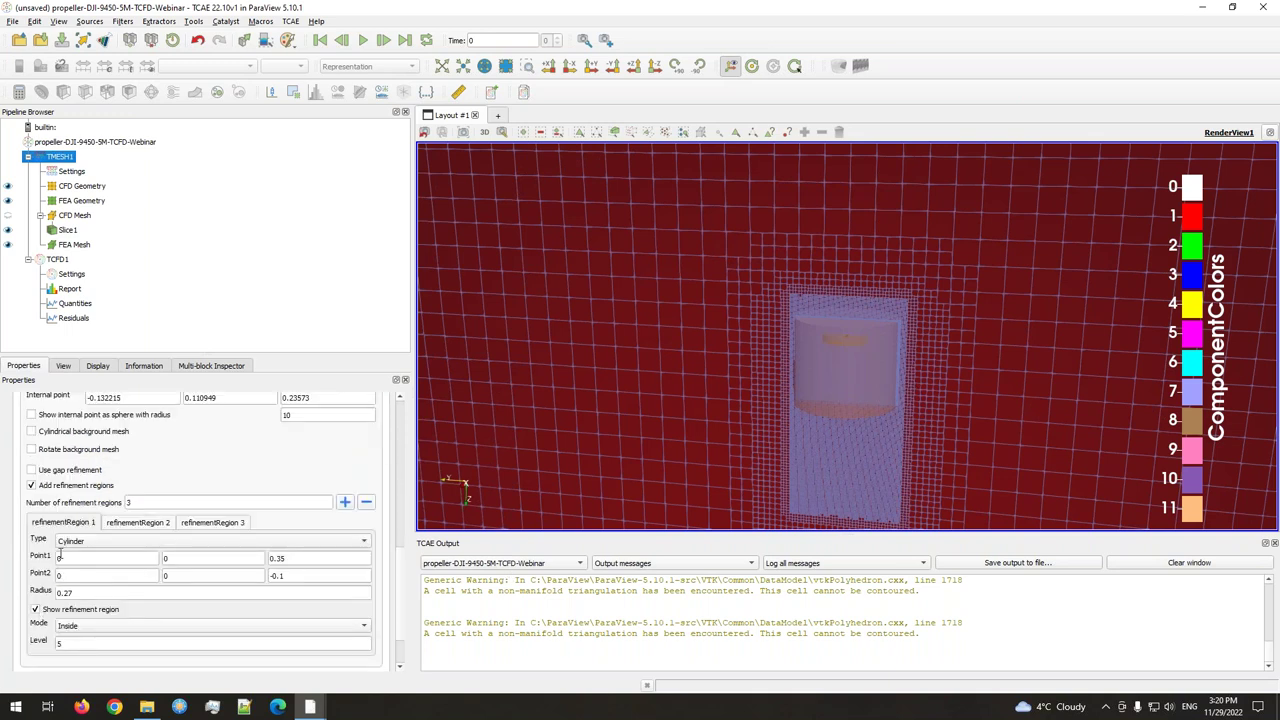
drag(770, 404, 617, 498)
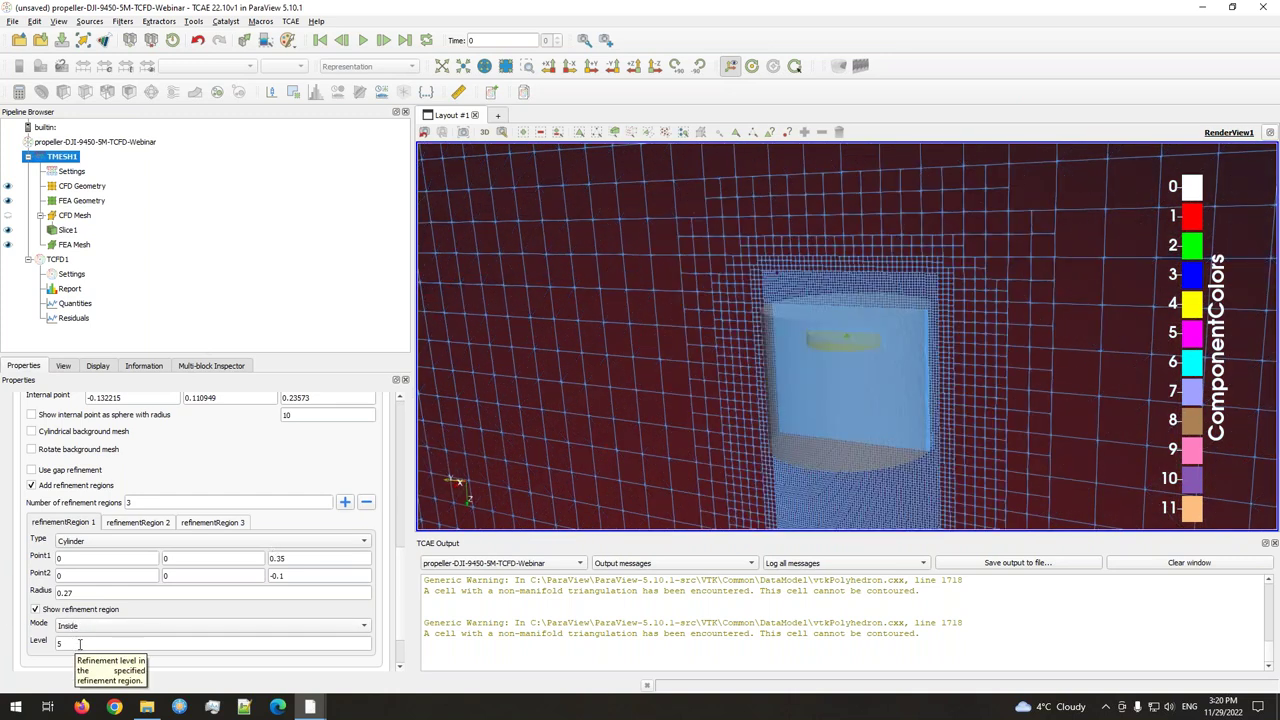
scroll(130, 497, up, 4)
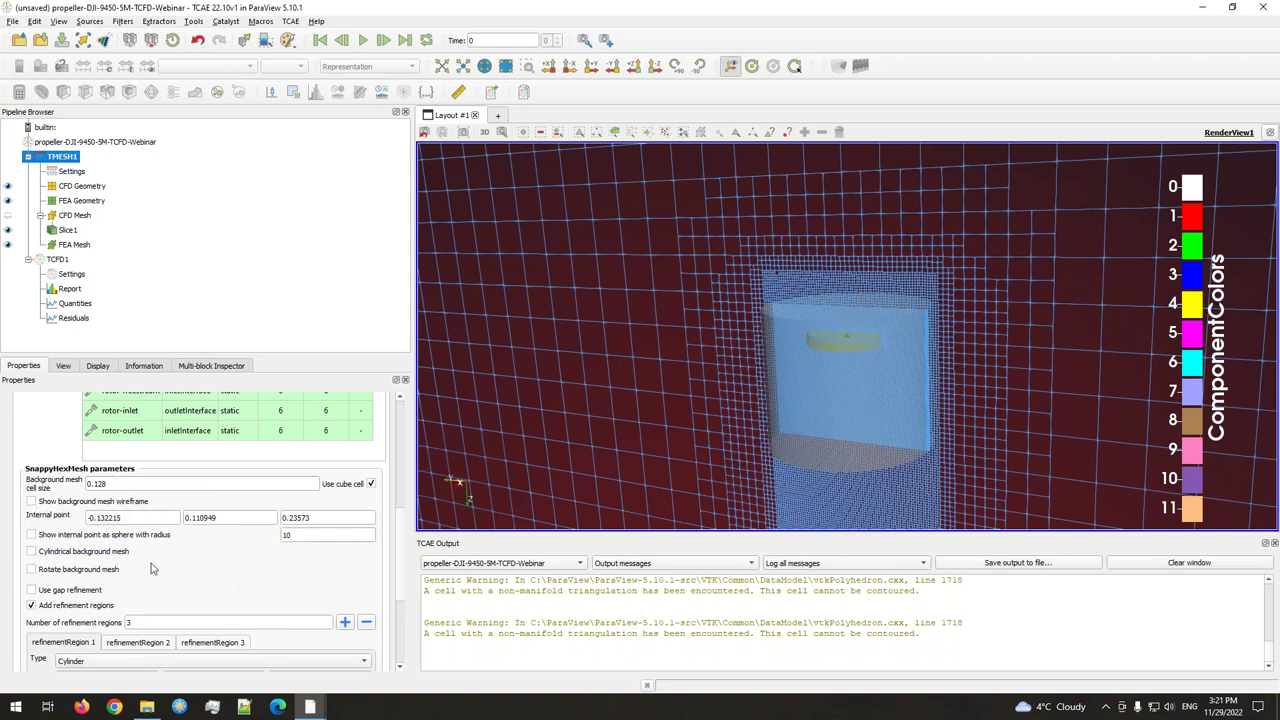
scroll(112, 605, down, 3)
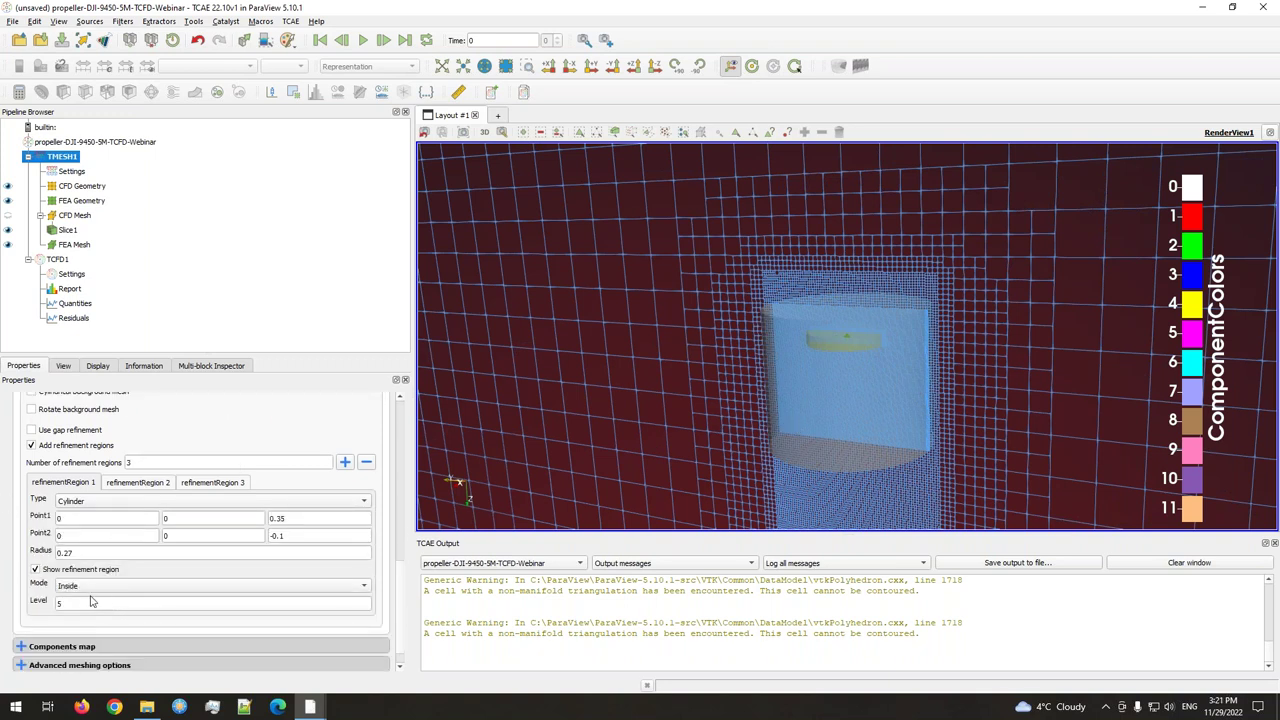
scroll(90, 463, up, 3)
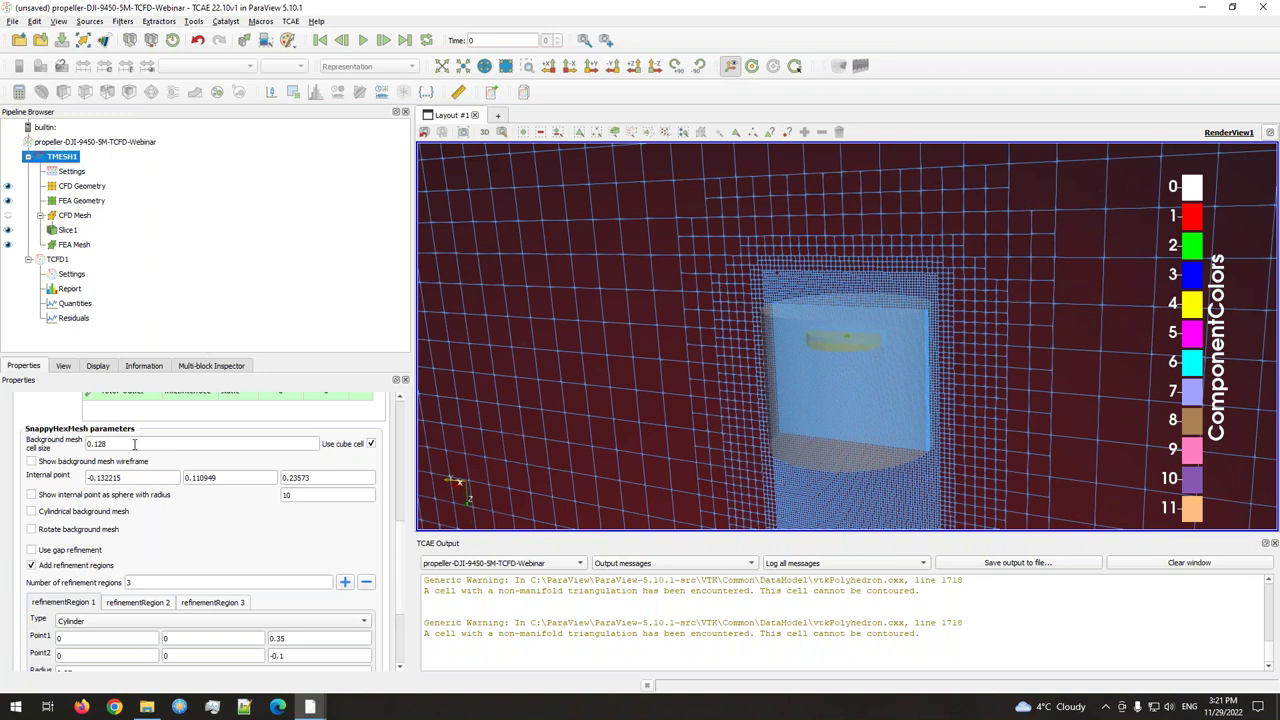
scroll(668, 461, down, 3)
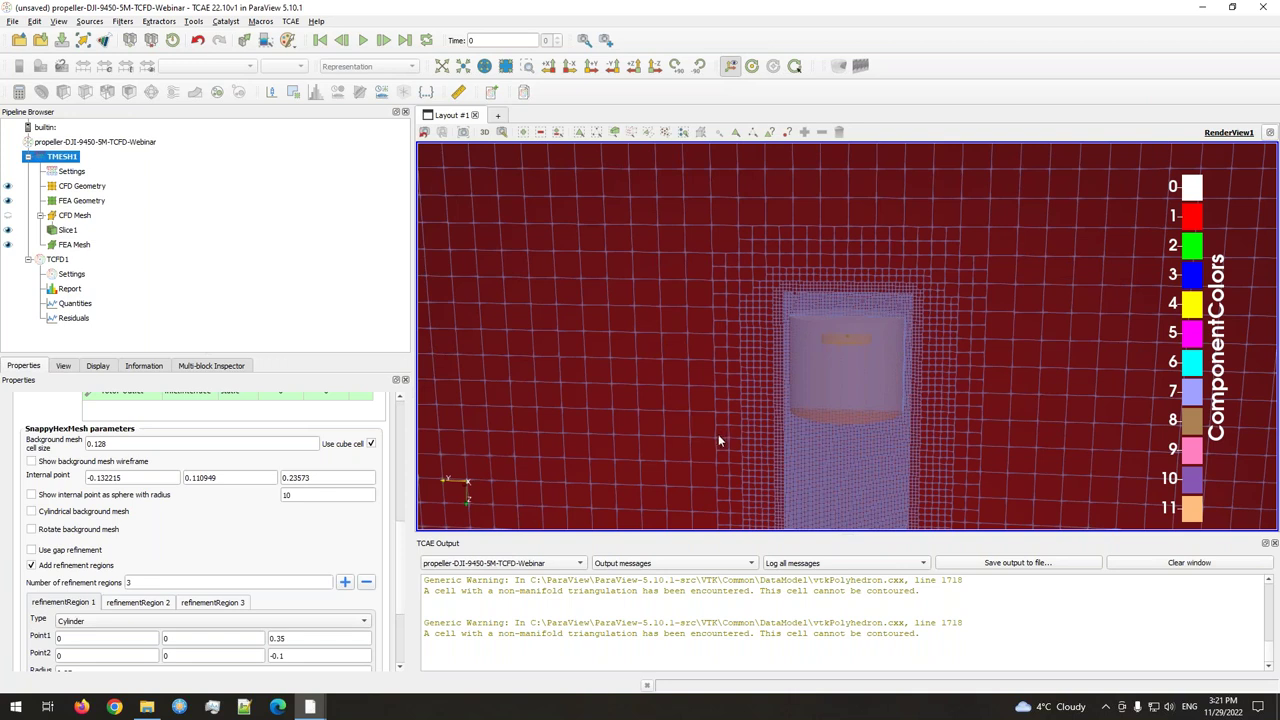
scroll(734, 378, up, 5)
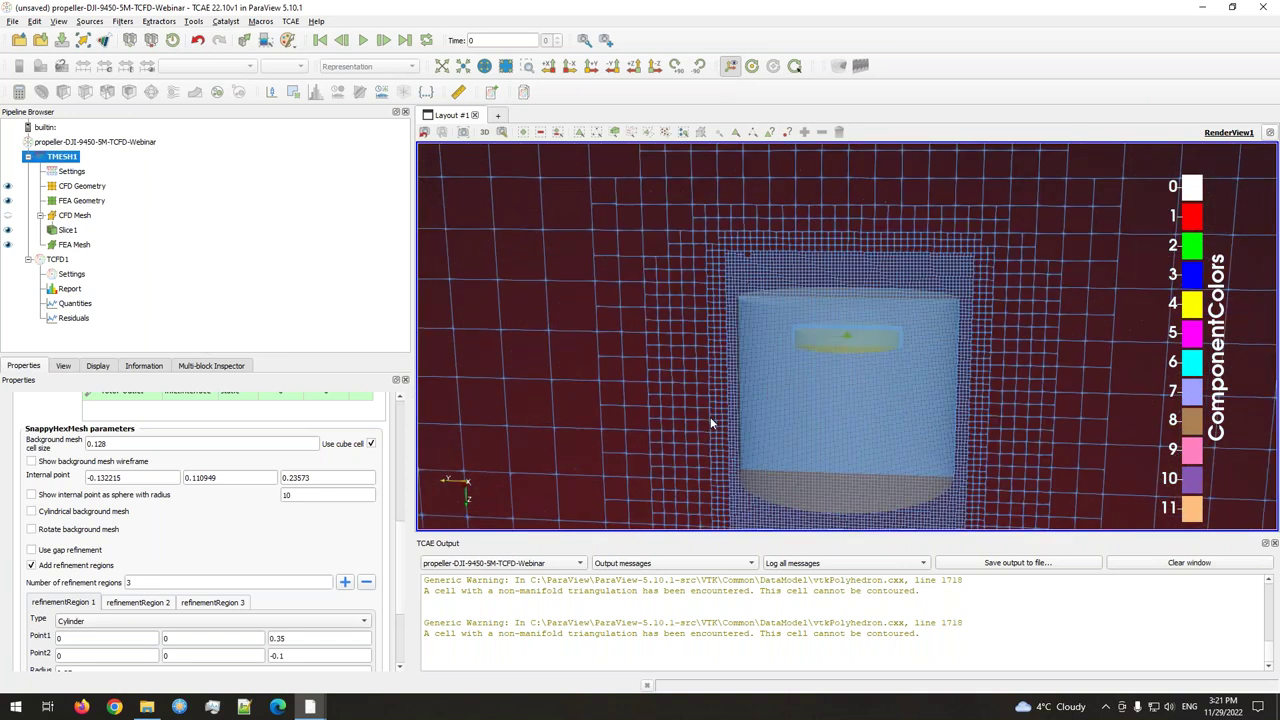
Show refinement region 2 in the view and compare its extent and level with the sliced mesh
scroll(657, 455, down, 5)
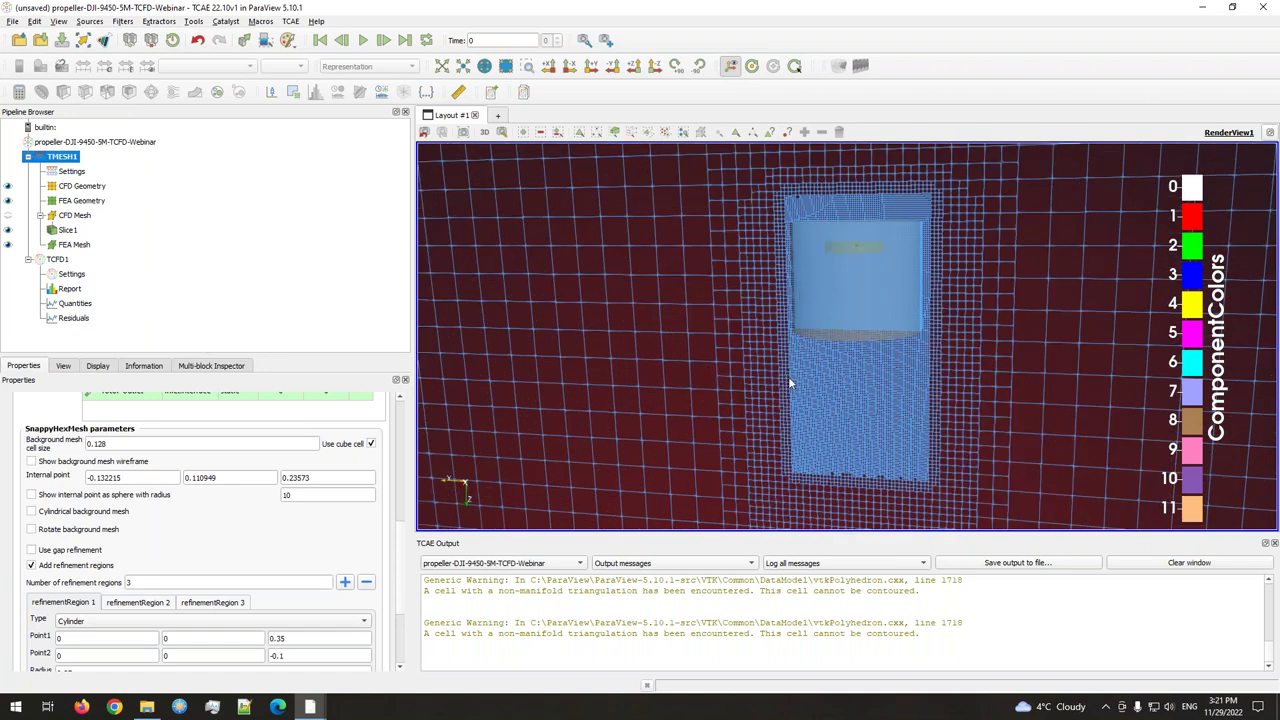
scroll(788, 378, up, 2)
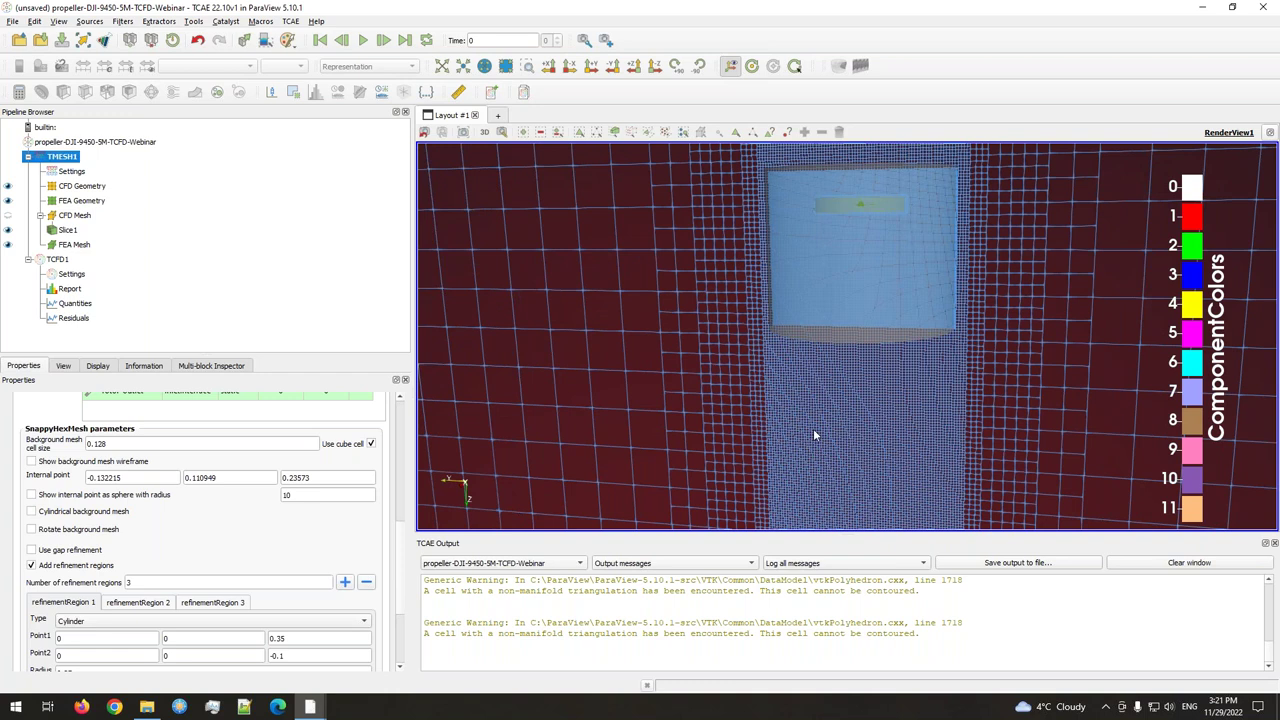
scroll(813, 428, down, 2)
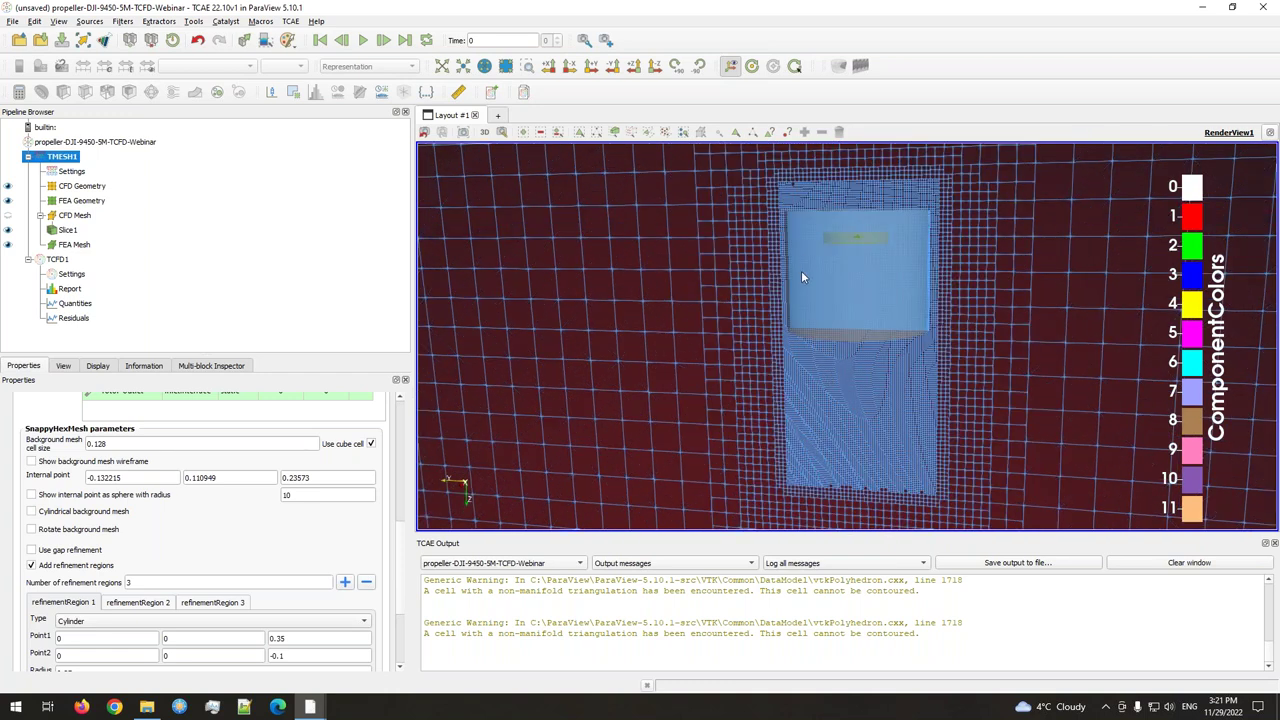
click(140, 602)
scroll(120, 620, down, 2)
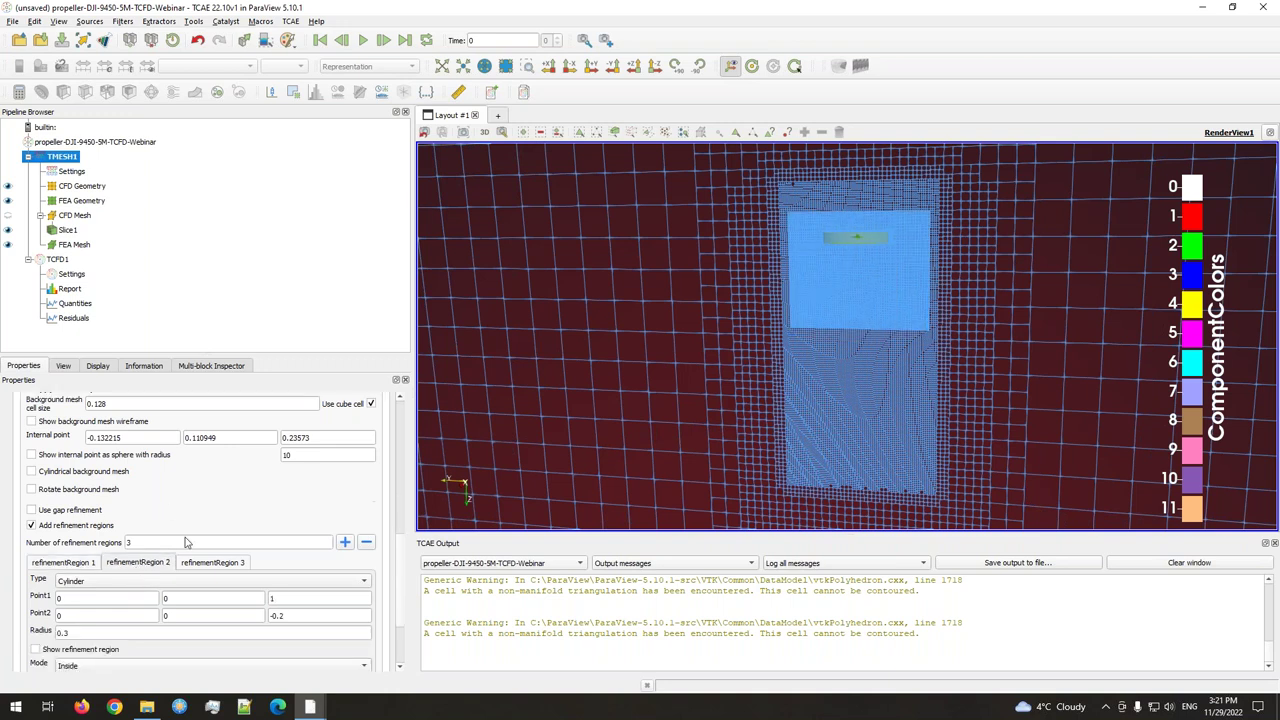
scroll(110, 636, down, 3)
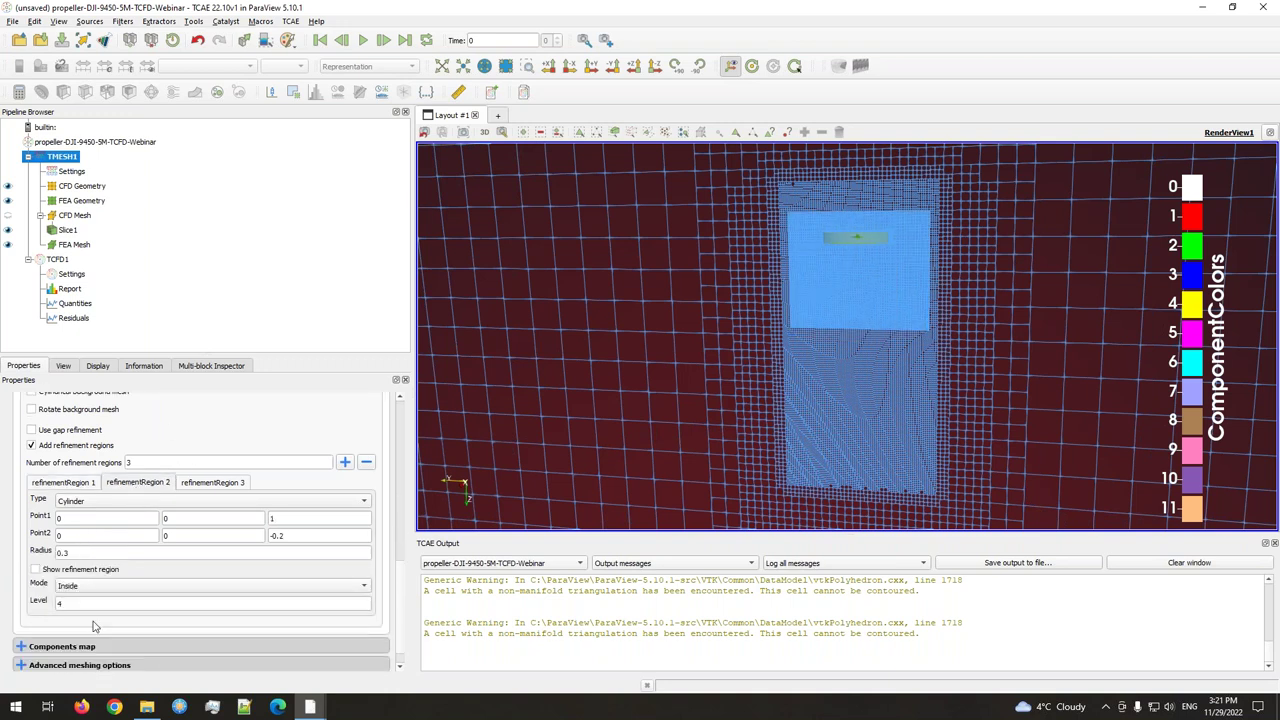
click(35, 569)
scroll(704, 400, down, 5)
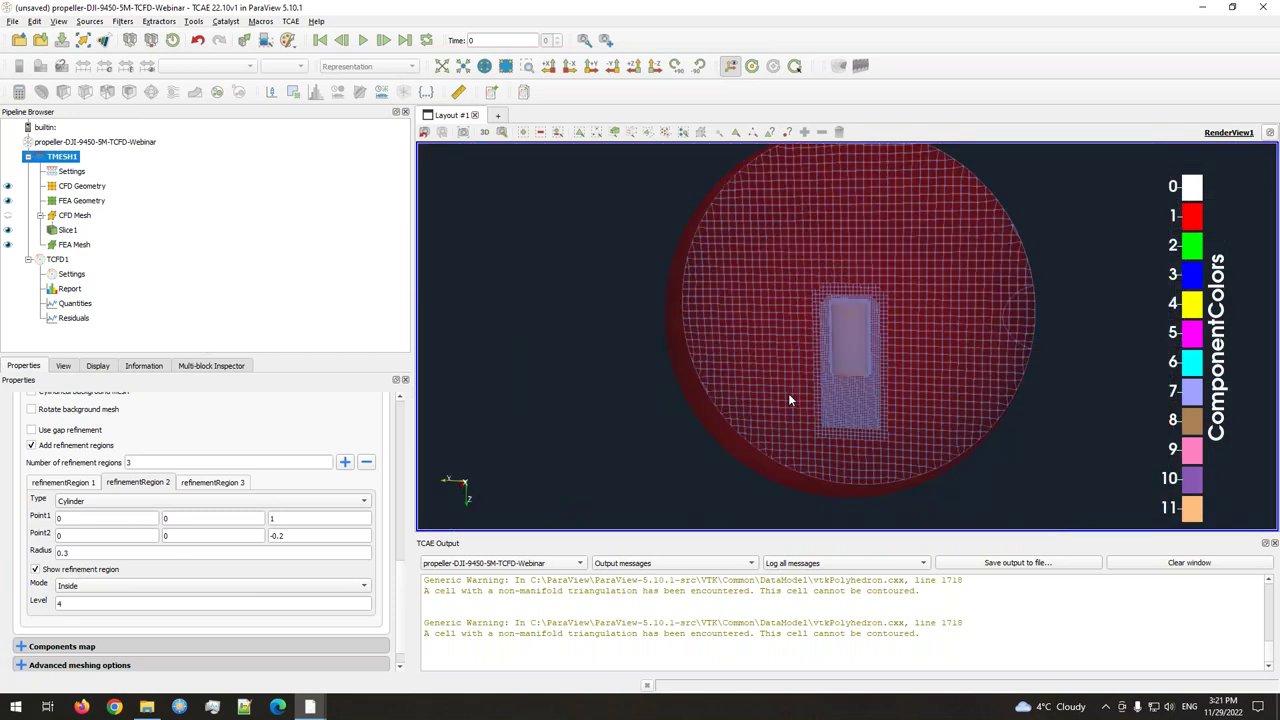
scroll(788, 393, up, 2)
Show refinement region 3 in the view and compare its extent and level with the sliced mesh
click(212, 482)
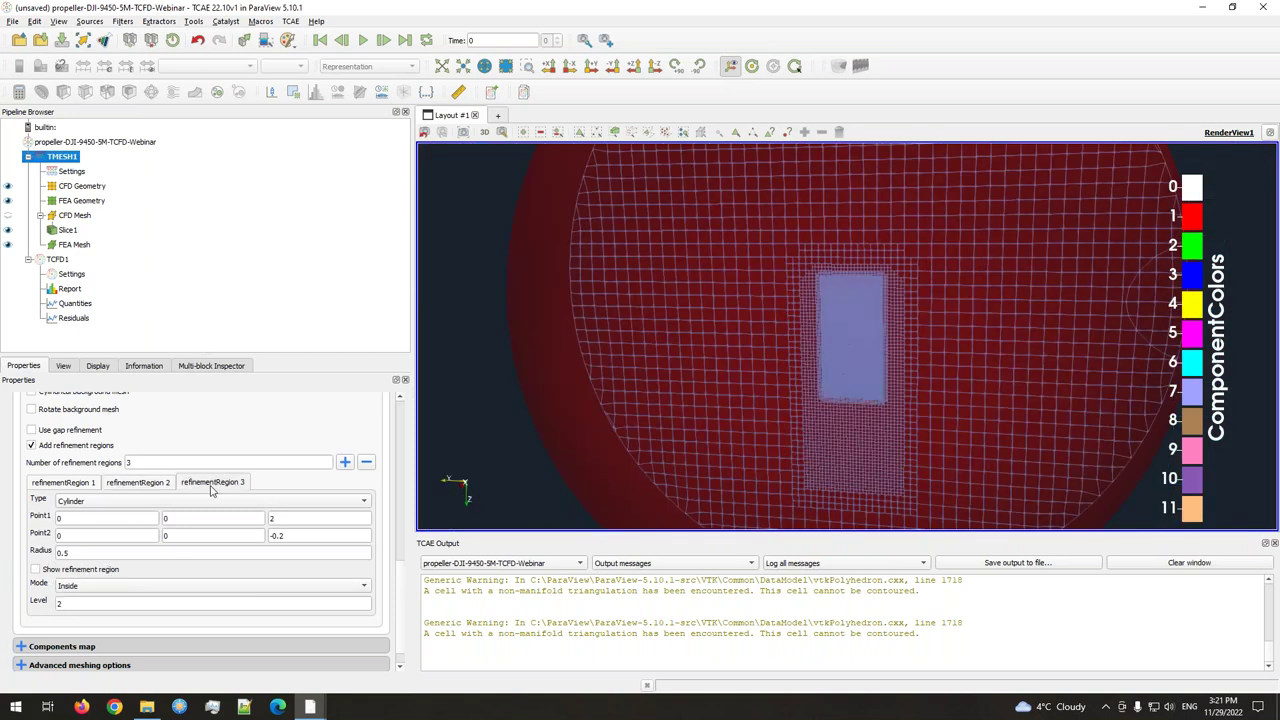
click(79, 573)
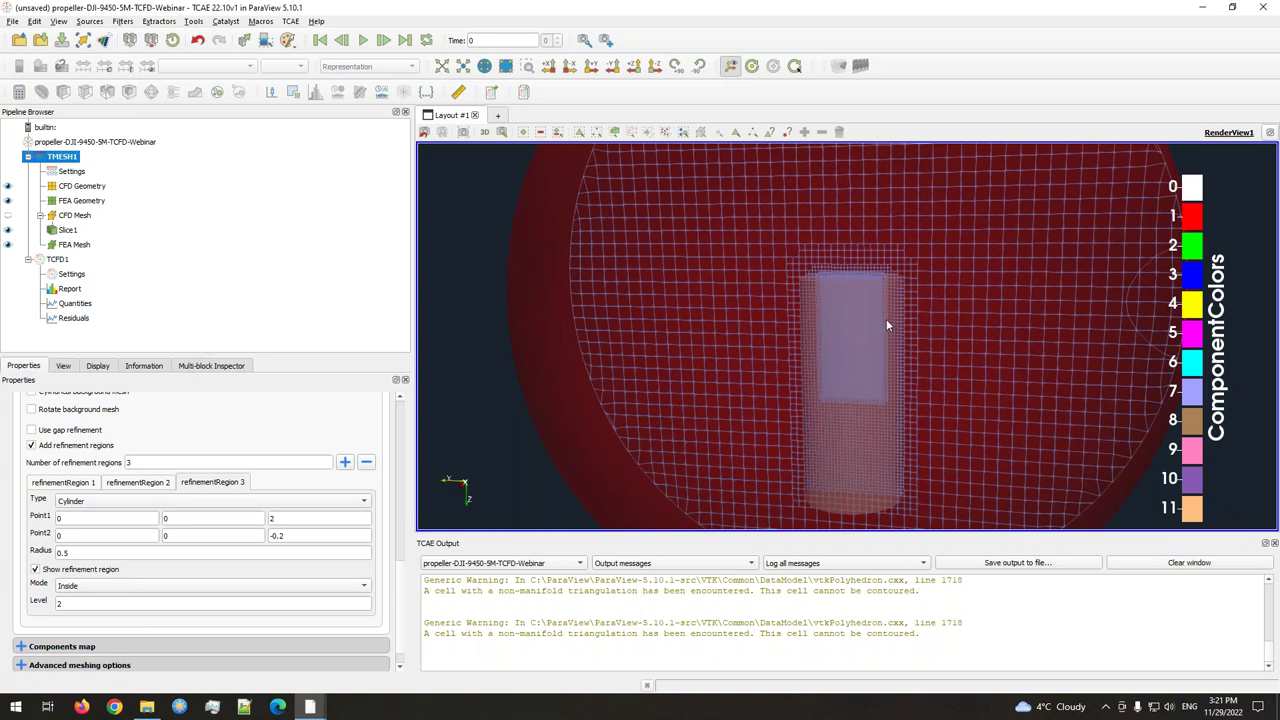
drag(896, 344, 948, 407)
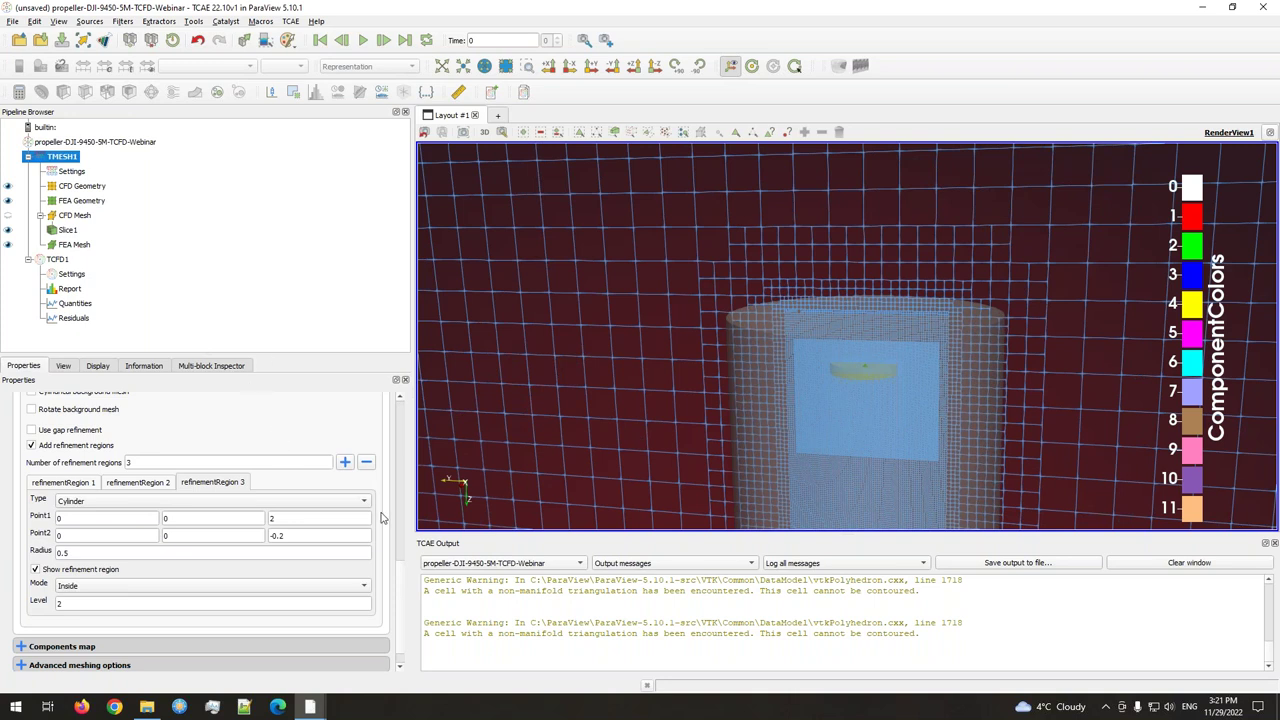
scroll(401, 570, up, 1)
scroll(401, 570, up, 5)
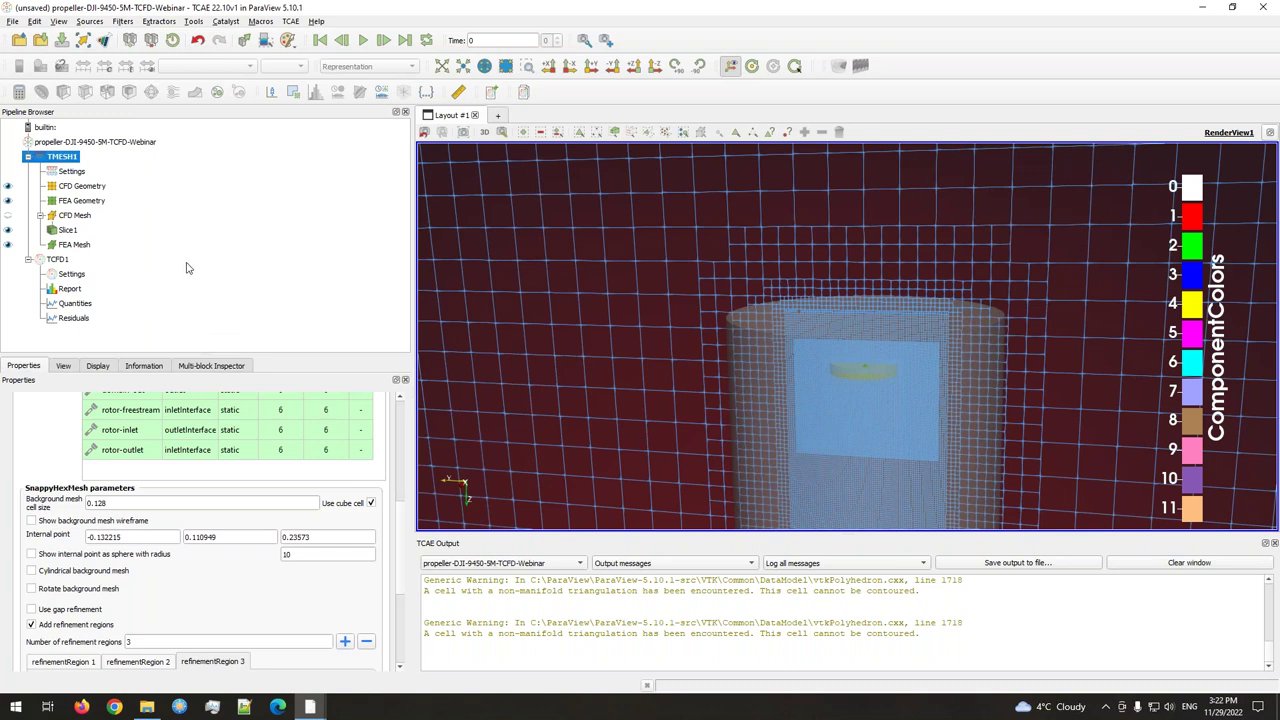
Examine TCFD1's solver settings, including time step, Delta T, mesh motion, number of processors and numerical order
click(60, 260)
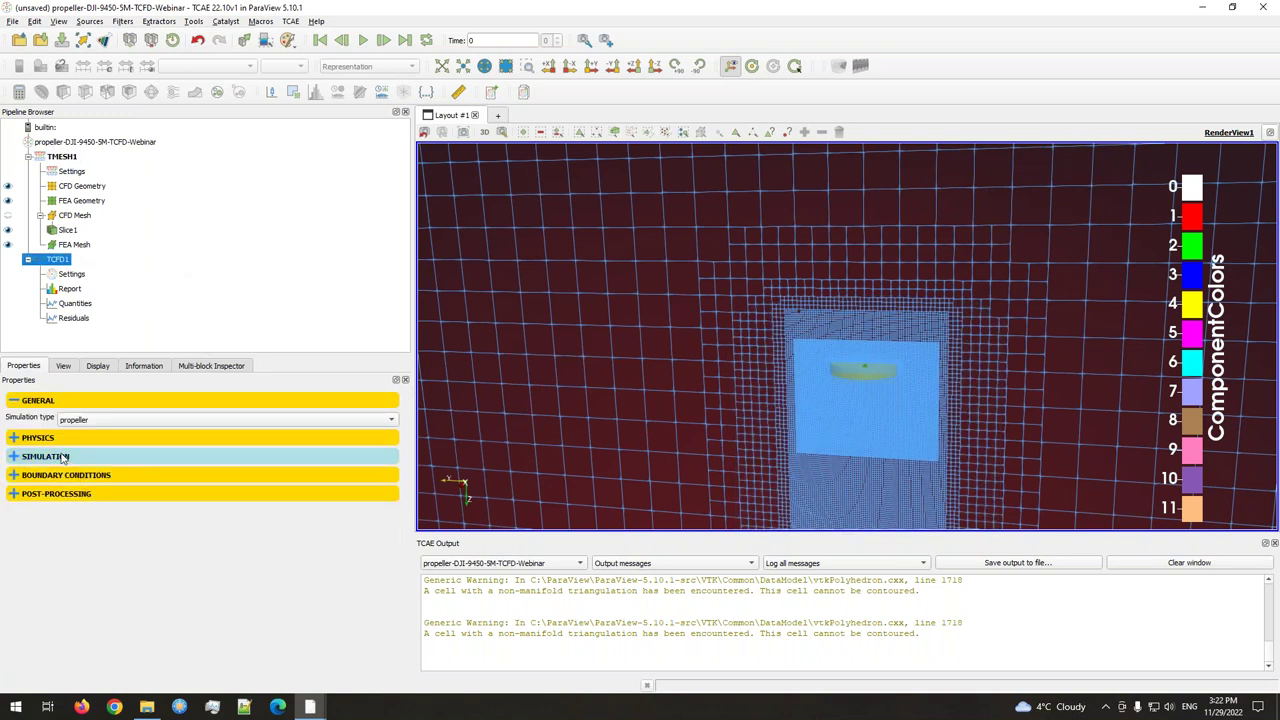
click(62, 457)
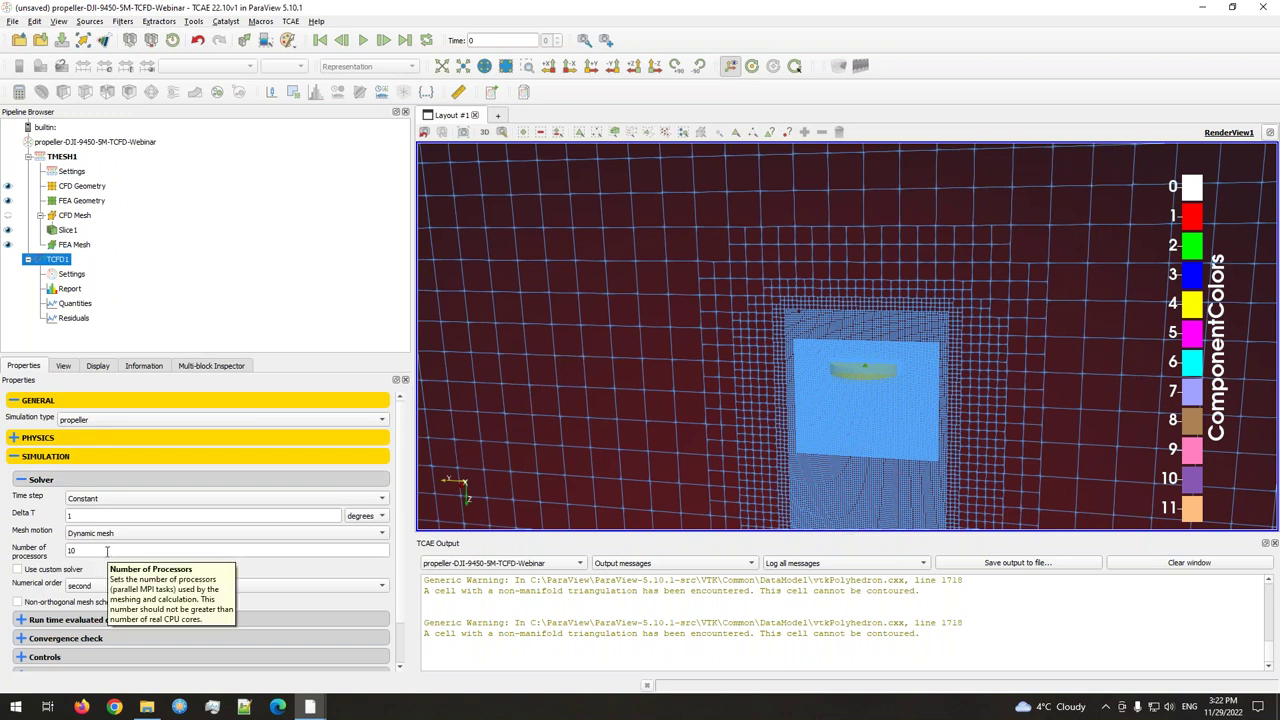
scroll(43, 525, down, 1)
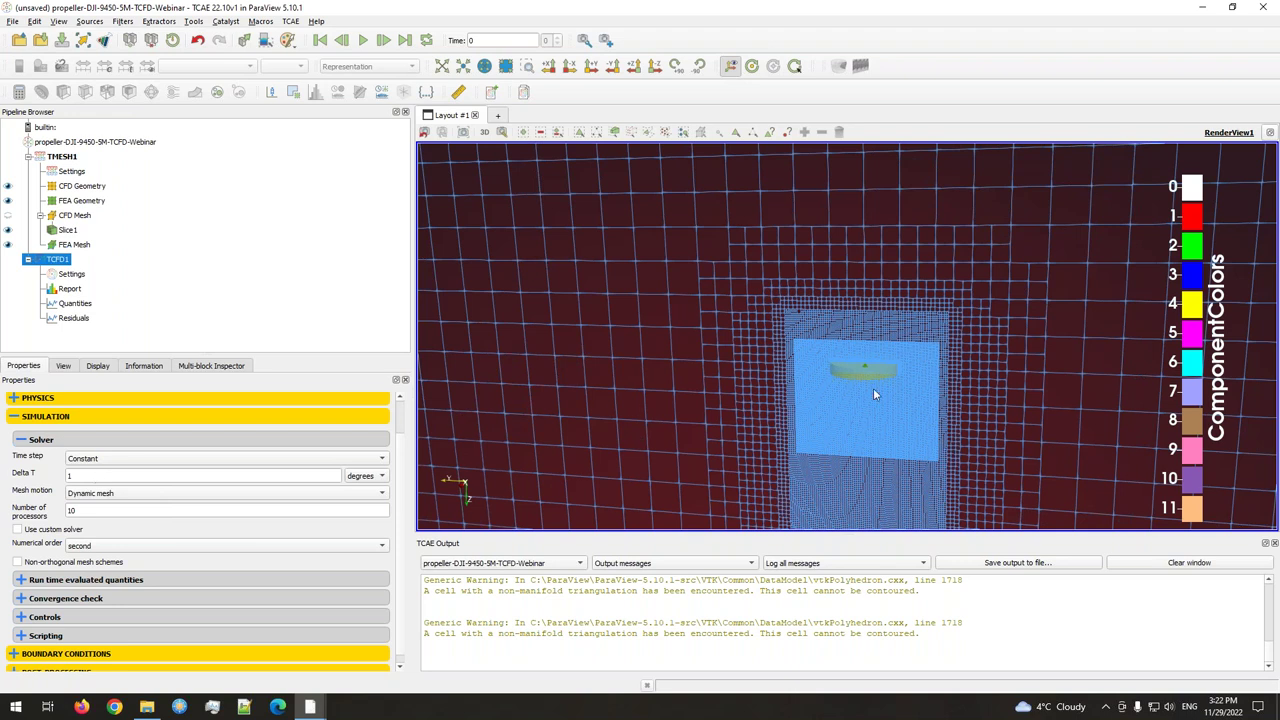
Switch to the DJI9450 acoustic benchmark PDF in Chrome and read the signal processing section on fixed time step and sampling frequency
key(alt+Tab)
scroll(889, 423, down, 10)
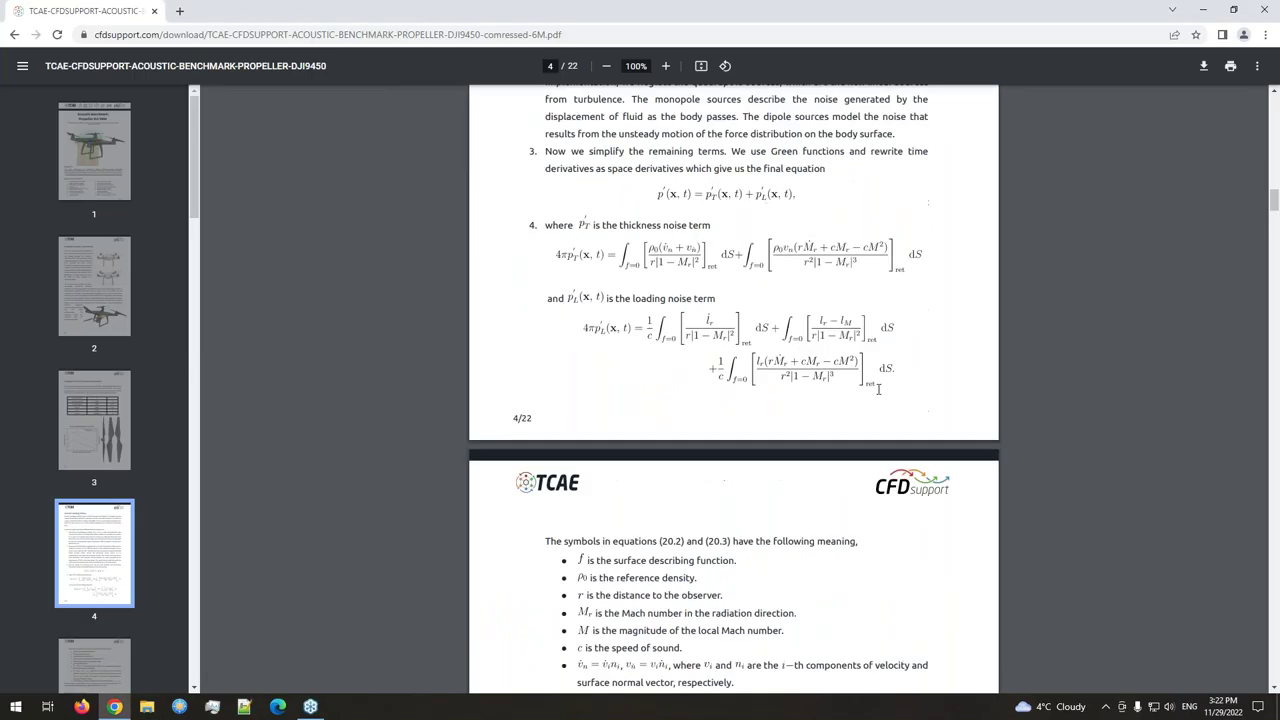
scroll(889, 423, down, 10)
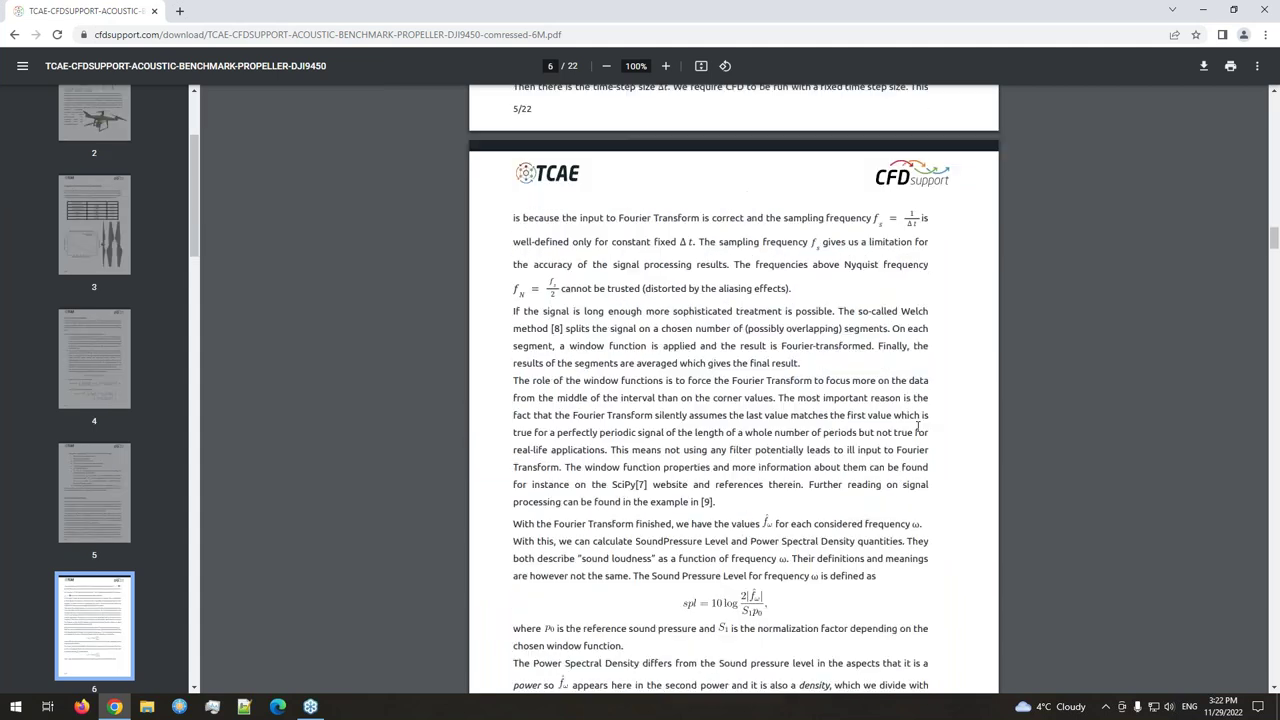
scroll(924, 424, up, 1)
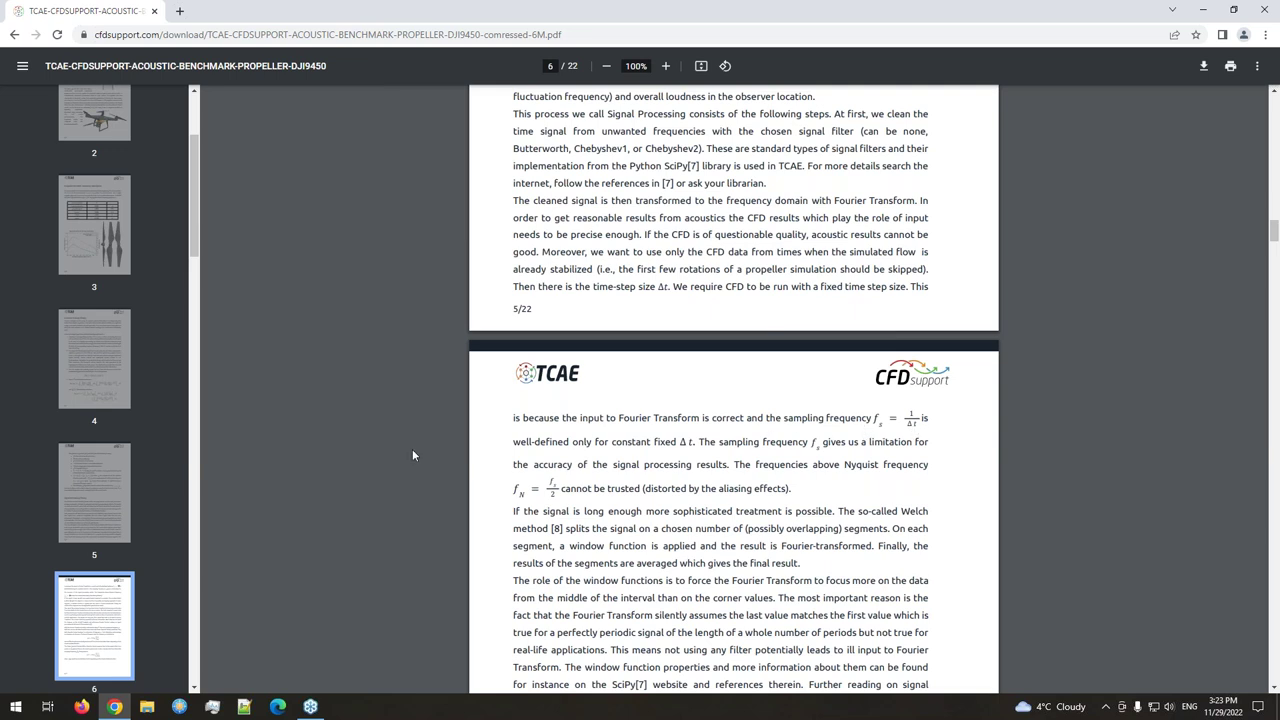
Switch back to TCAE and examine the solver's Delta T value and its unit
key(alt+Tab)
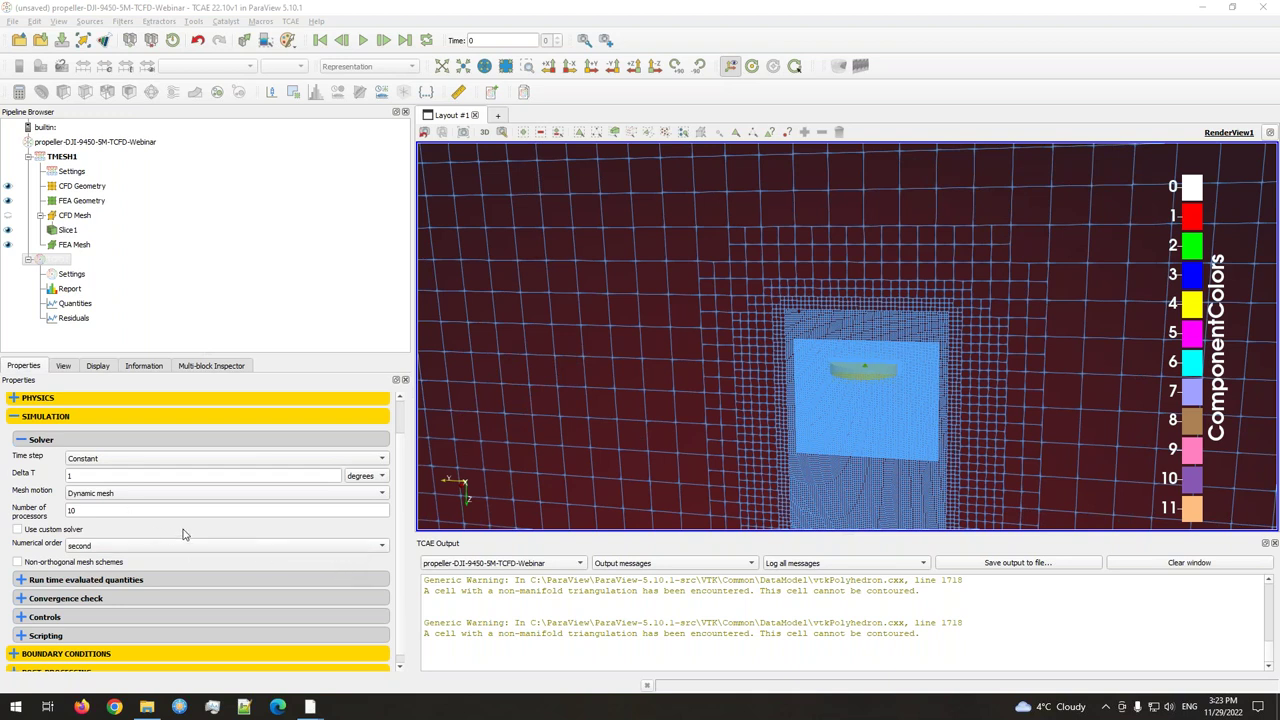
double_click(256, 478)
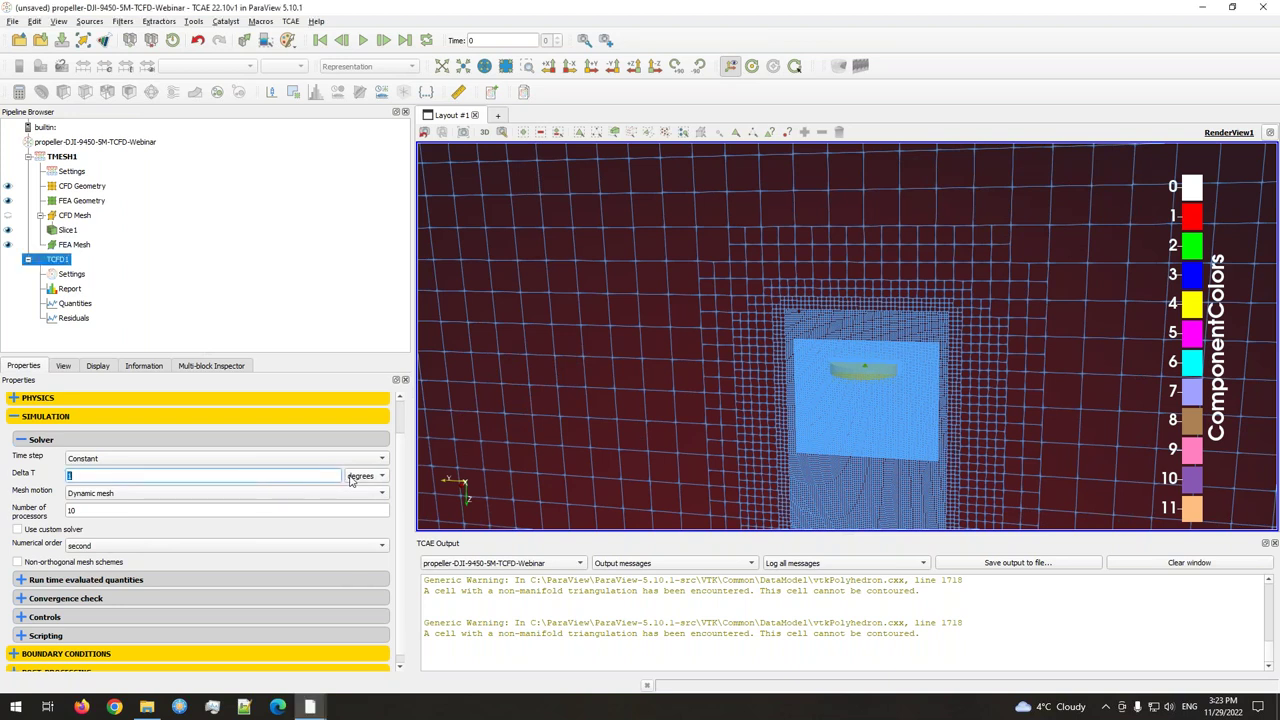
click(312, 480)
scroll(27, 555, down, 1)
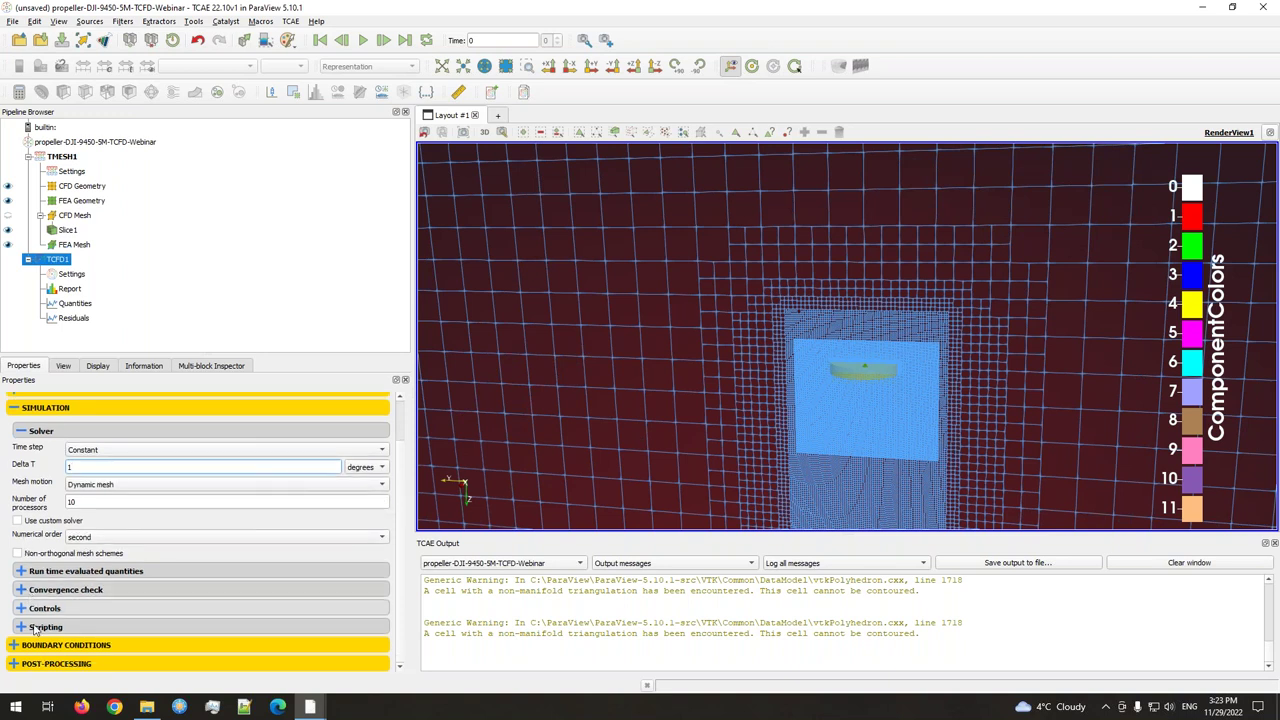
Expand TCFD1's boundary conditions and physics settings, and examine the rotation speed of frame 2 in the rotational reference frames
click(47, 646)
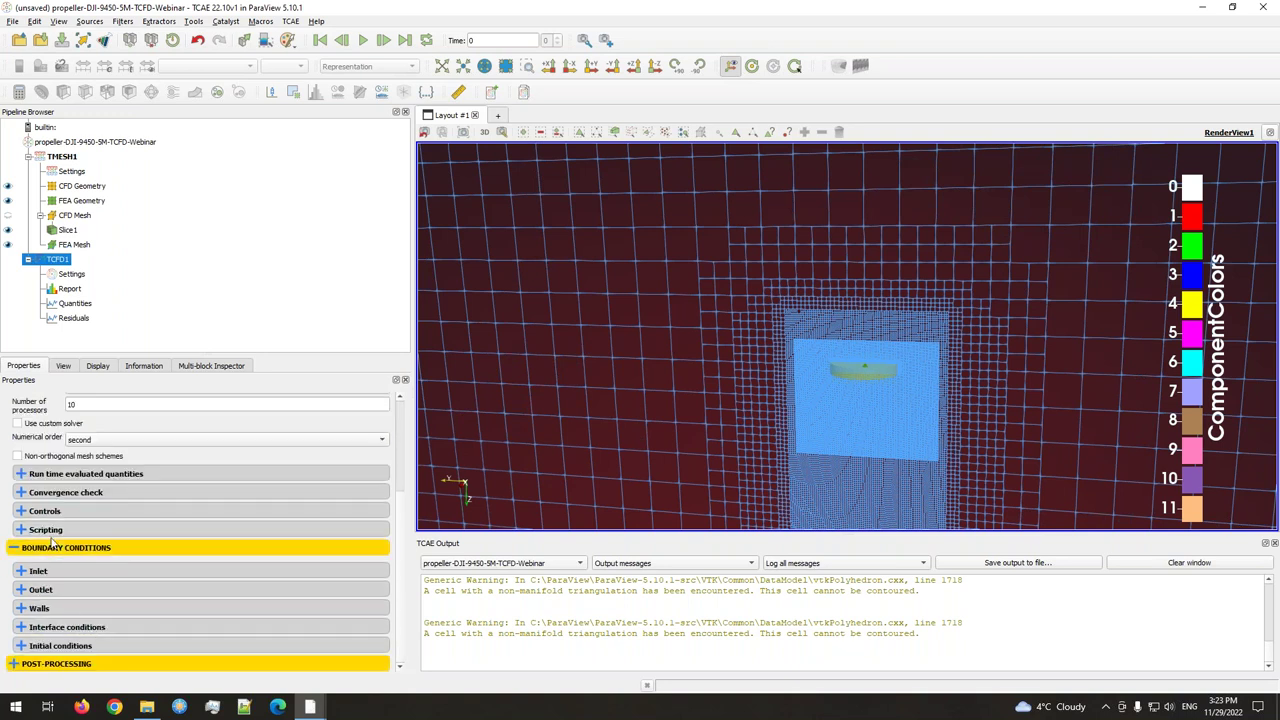
scroll(55, 497, up, 5)
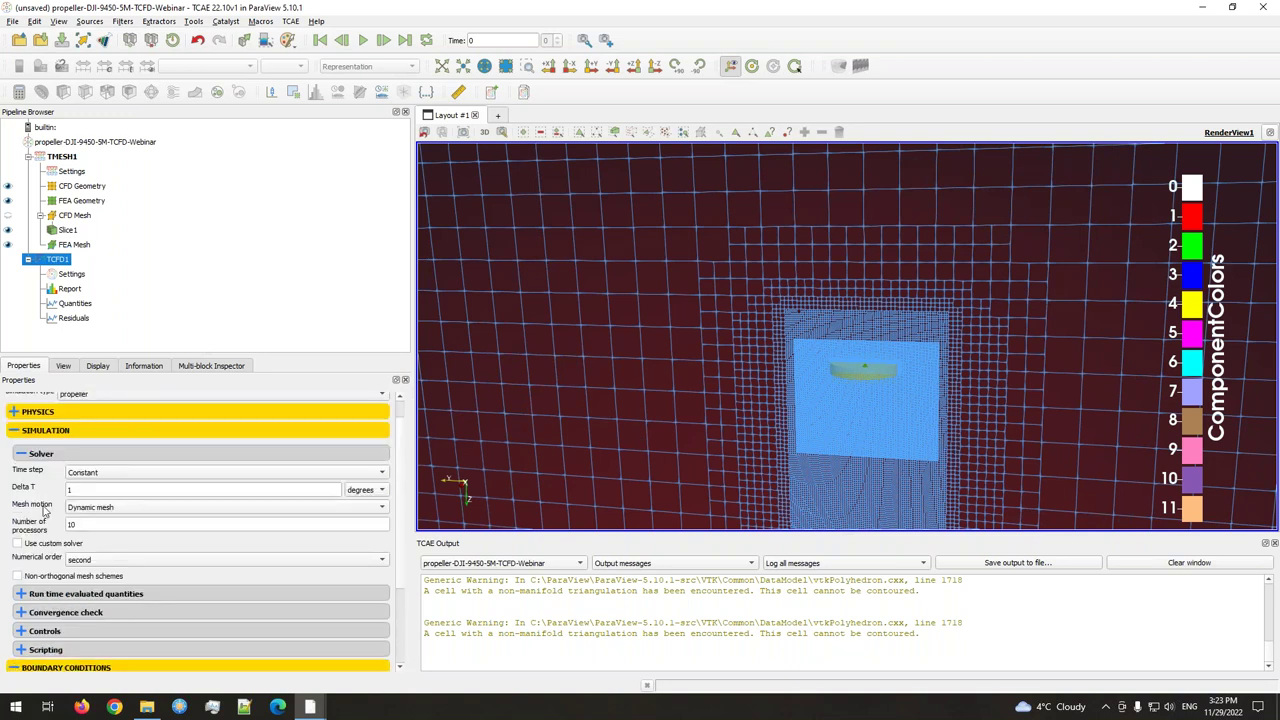
click(44, 432)
click(44, 437)
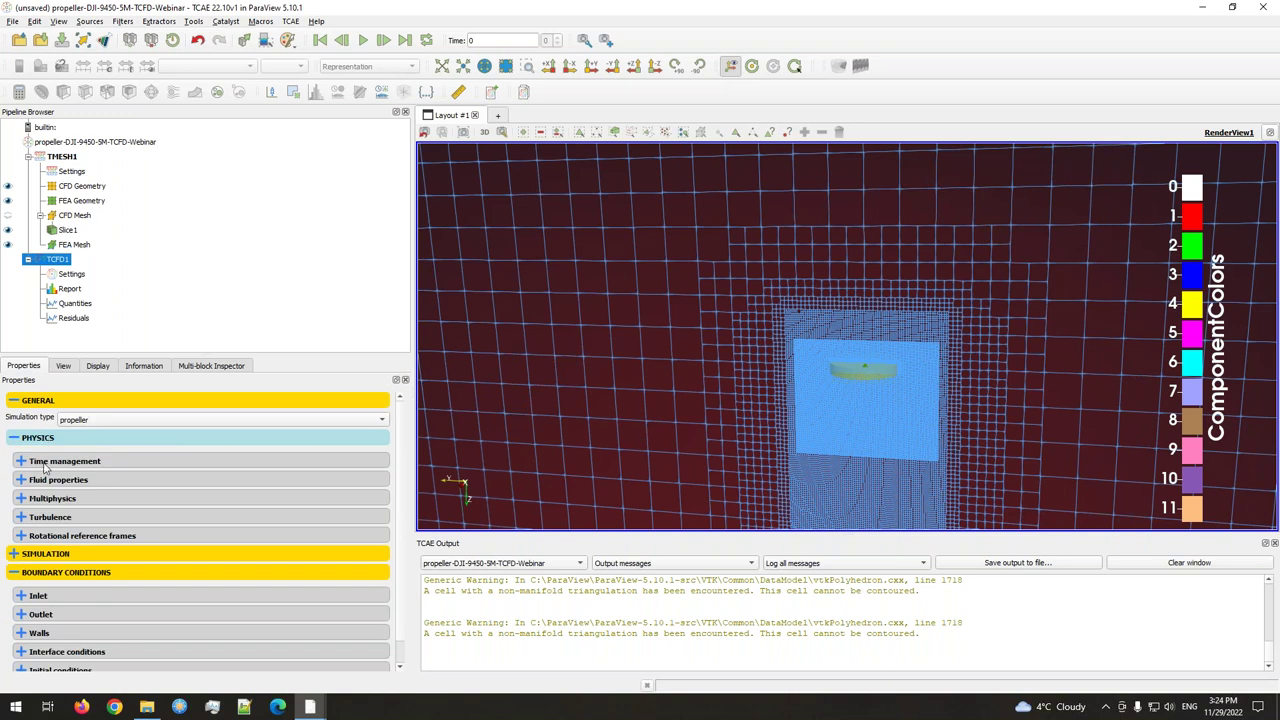
click(60, 536)
click(65, 557)
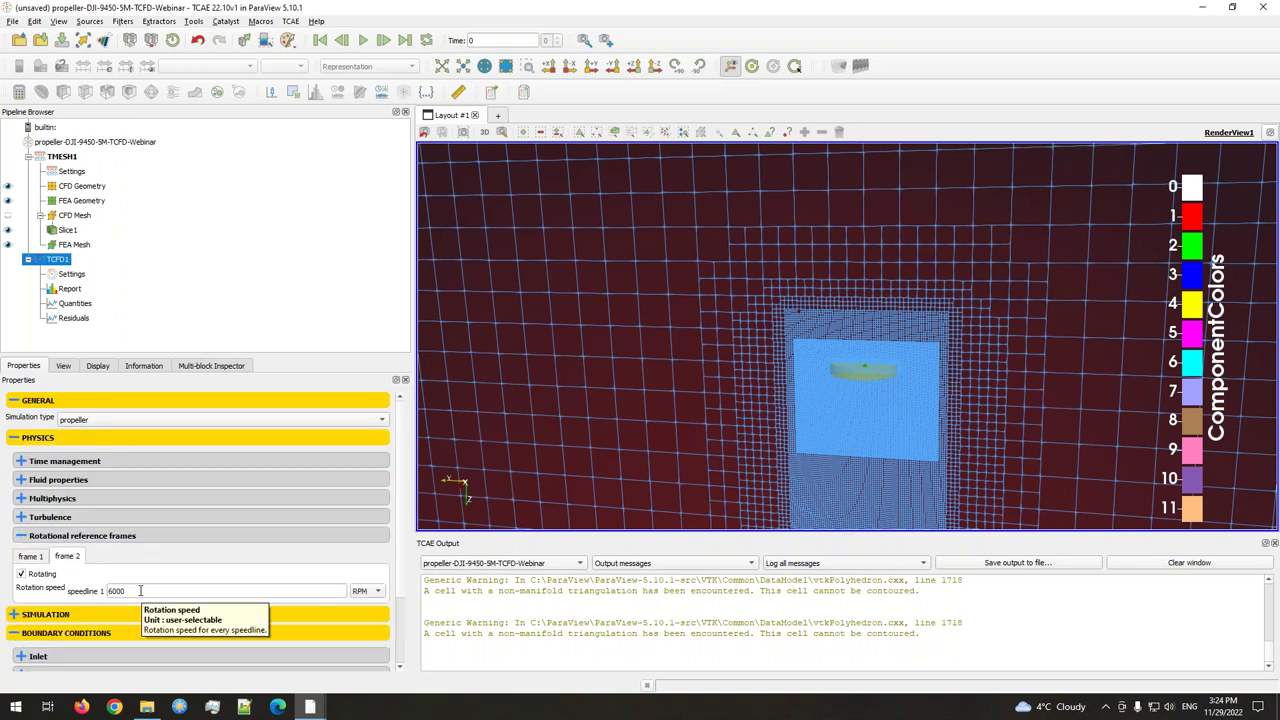
scroll(150, 560, down, 3)
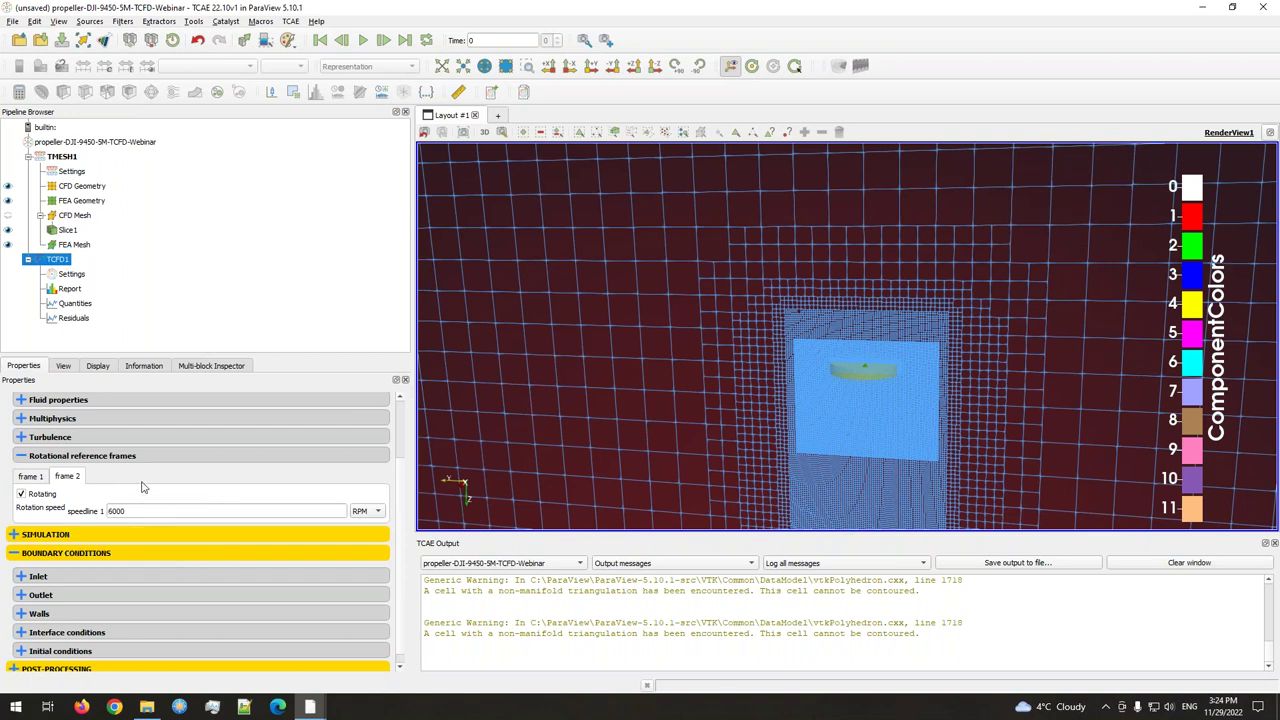
scroll(143, 487, up, 2)
Inspect the sliced mesh around the propeller and its rotating zone from close up and from farther away
scroll(679, 401, up, 5)
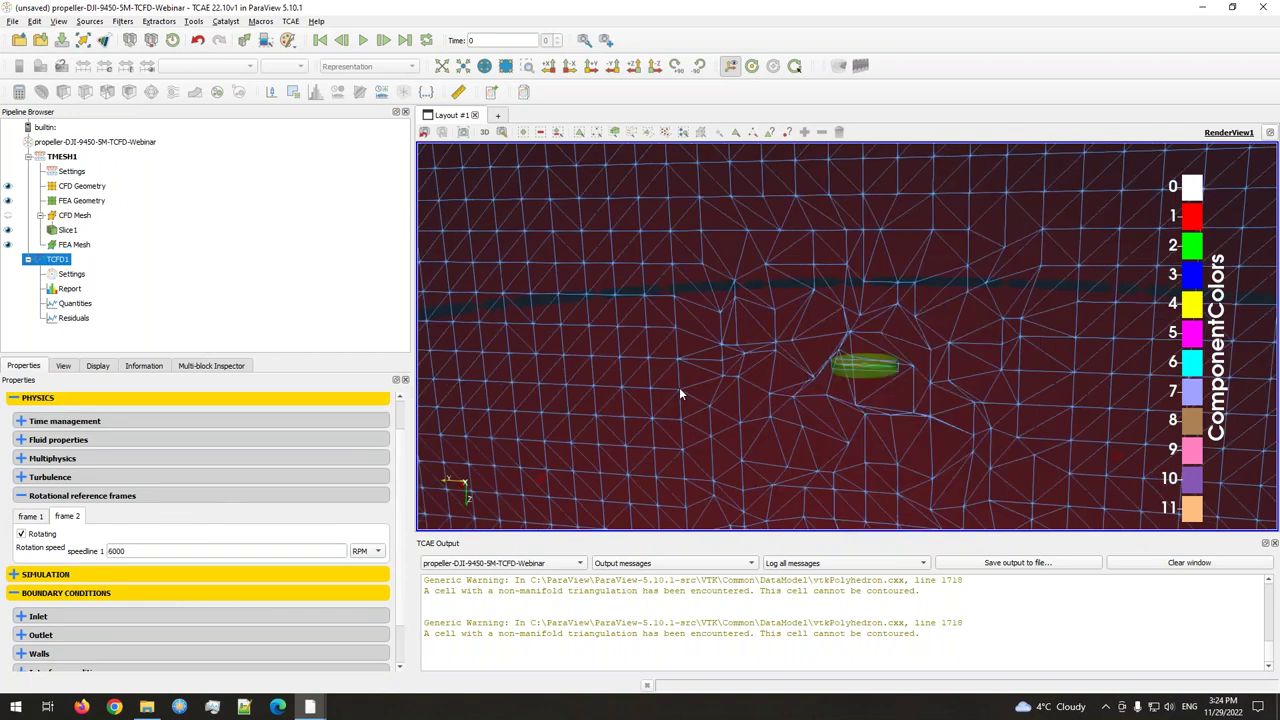
scroll(700, 390, down, 5)
scroll(740, 375, up, 3)
scroll(800, 400, down, 3)
scroll(850, 410, up, 1)
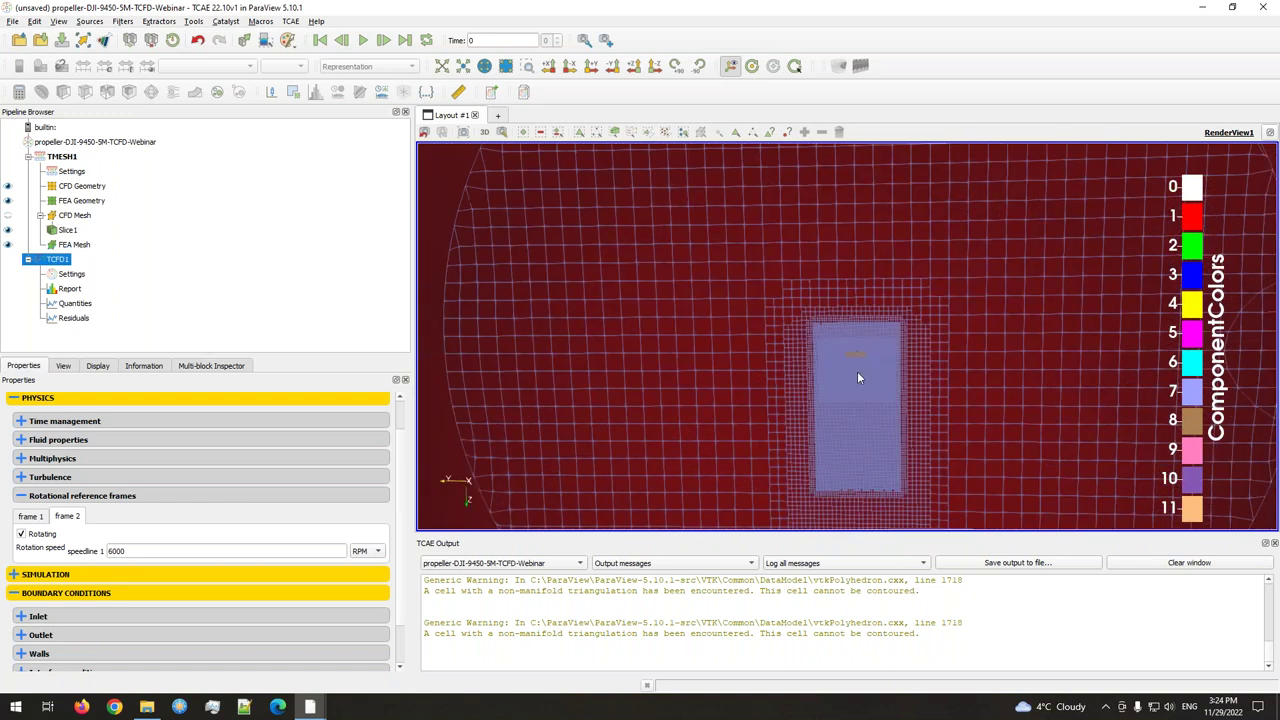
drag(857, 378, 798, 472)
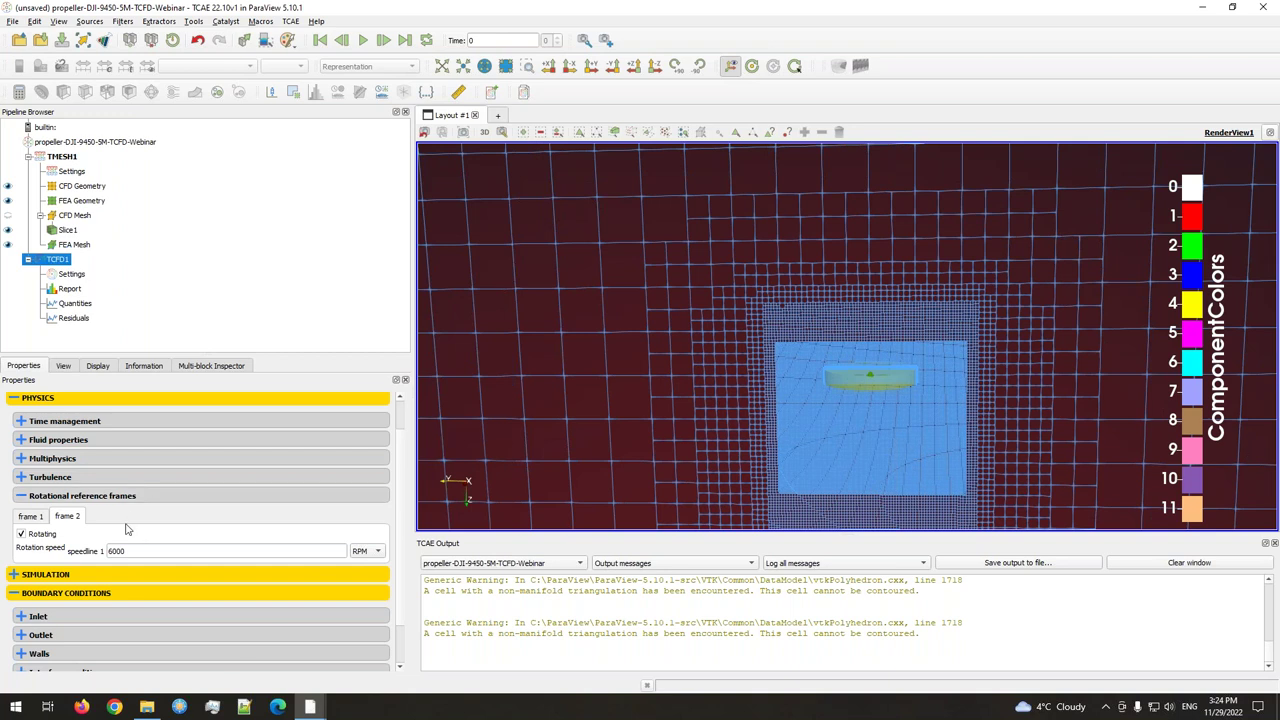
Examine TCFD1's time management settings, including the simulation mode, speedlines, point iterations and transient times
click(70, 424)
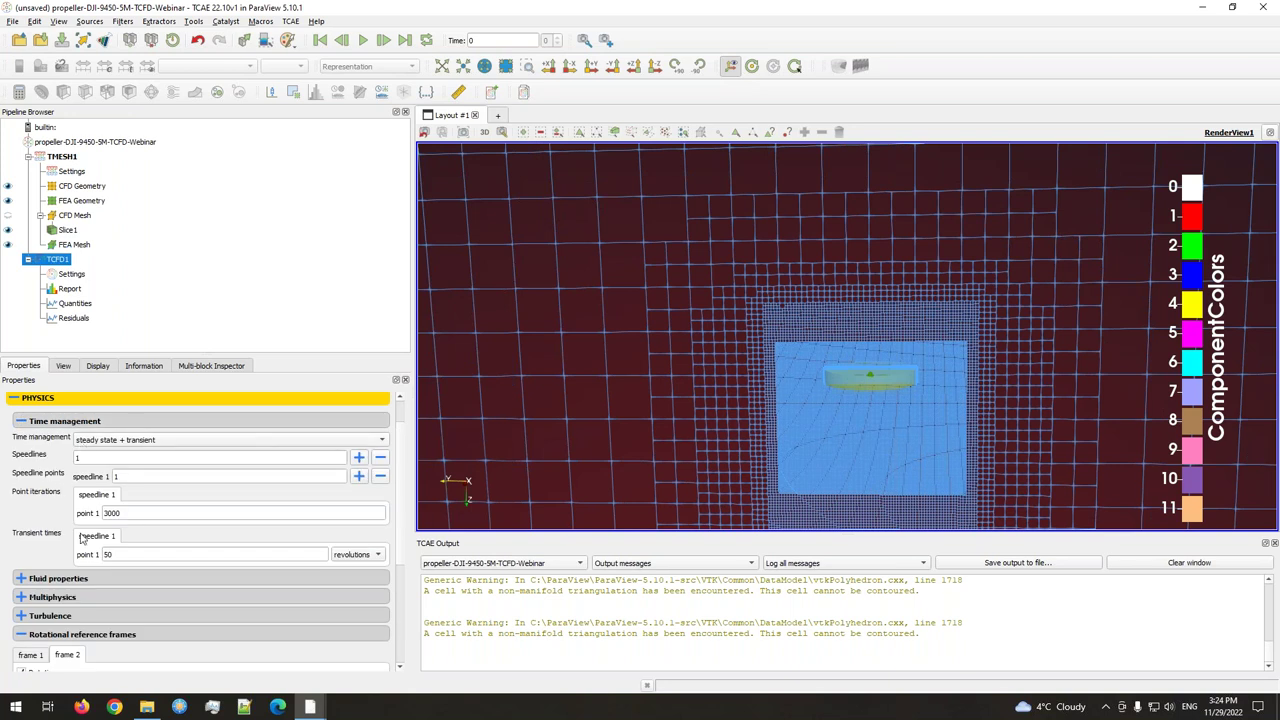
scroll(55, 514, down, 1)
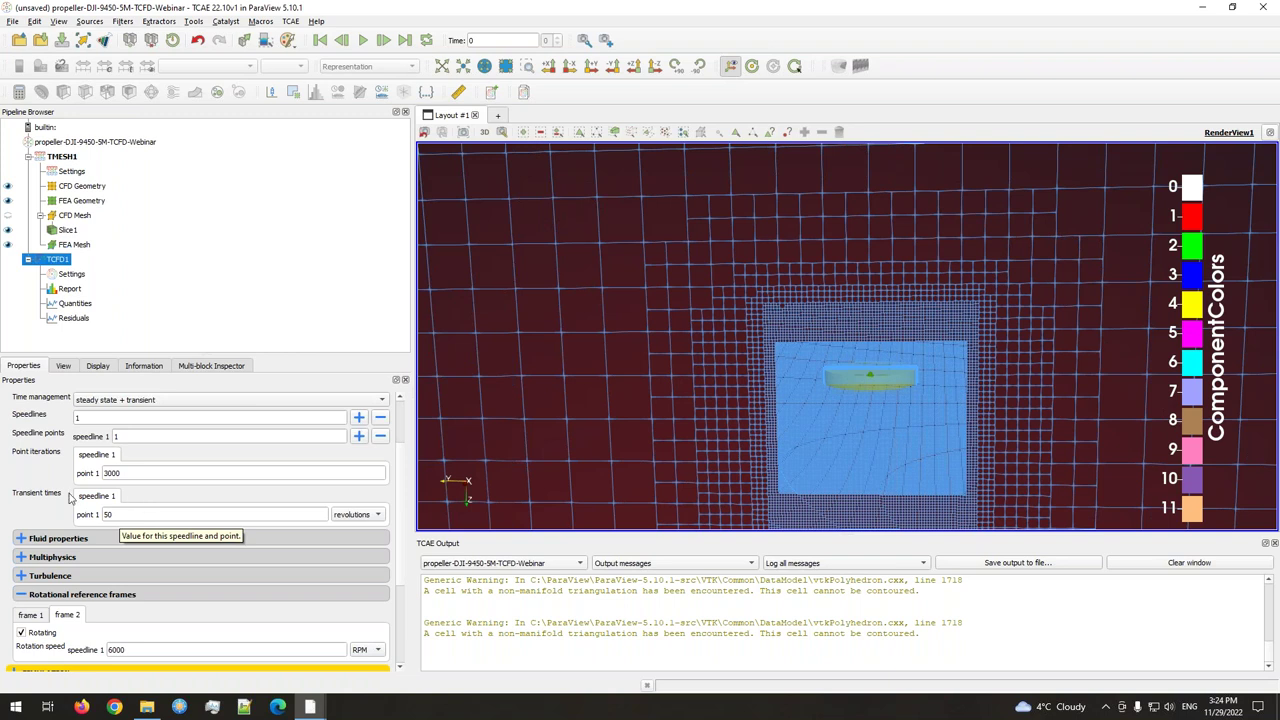
scroll(46, 483, down, 2)
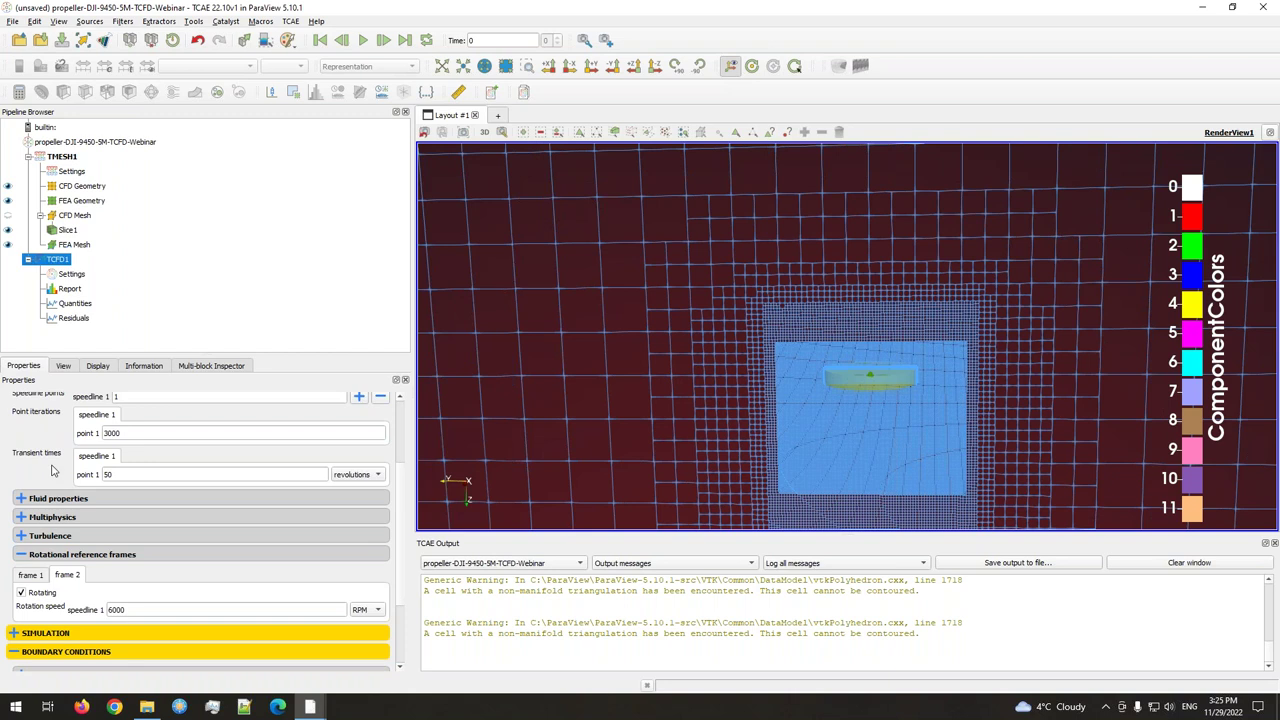
scroll(52, 490, up, 4)
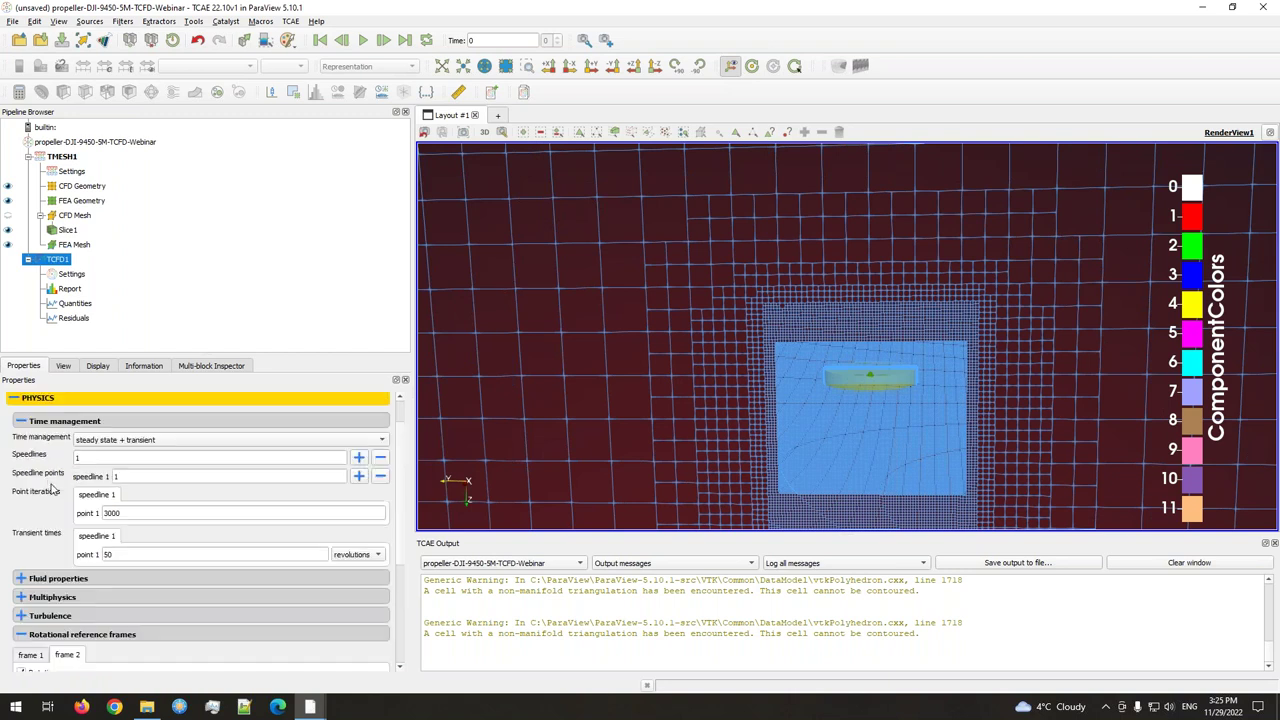
scroll(52, 490, up, 2)
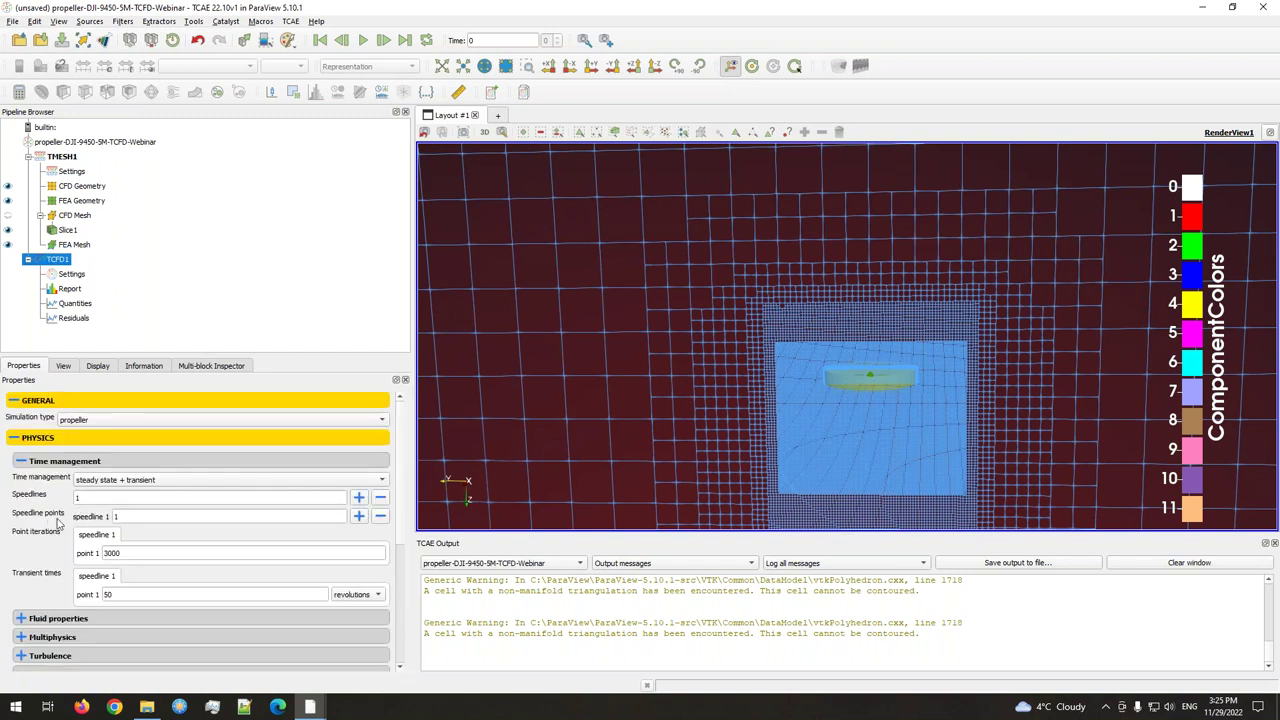
scroll(42, 552, down, 4)
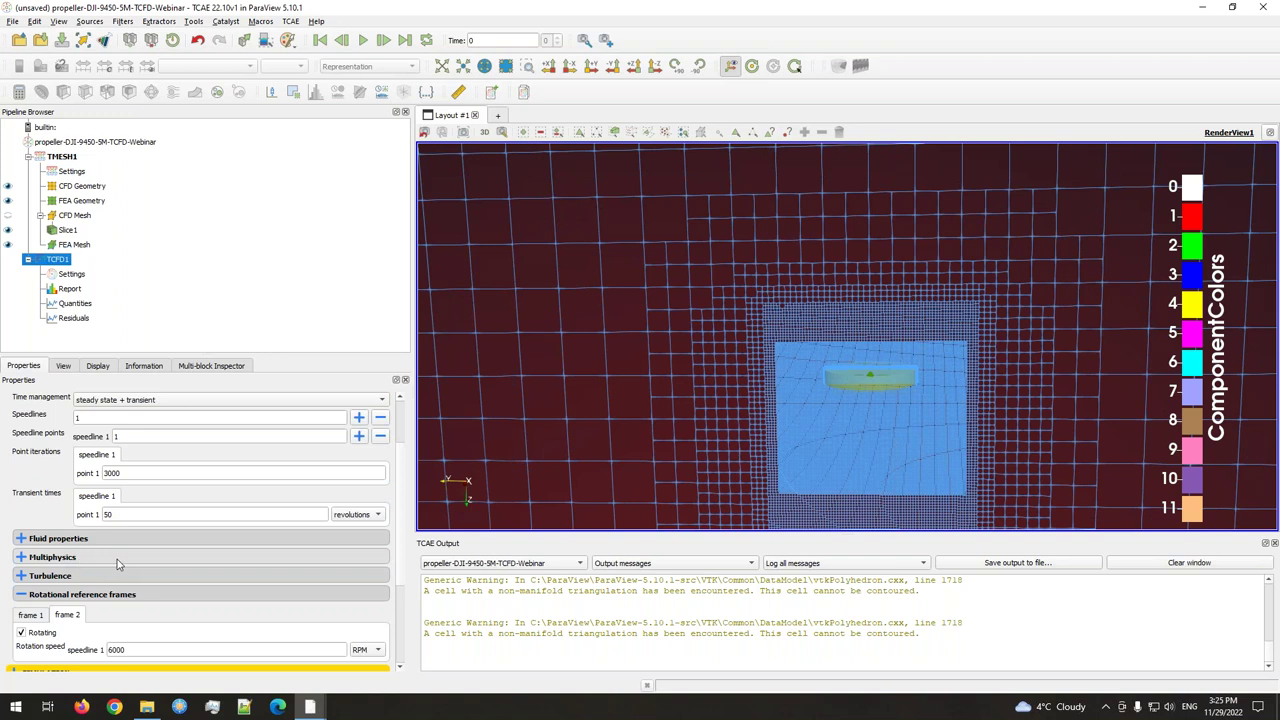
scroll(116, 564, down, 2)
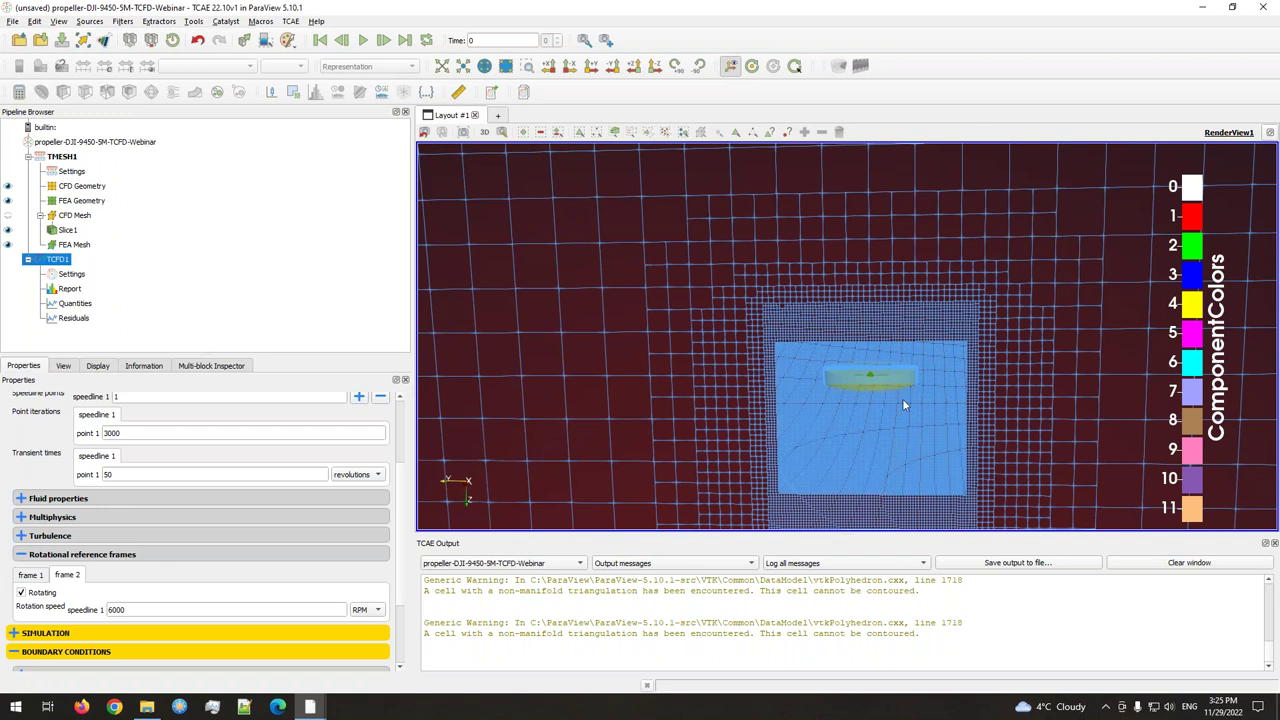
scroll(903, 400, up, 5)
scroll(905, 410, down, 5)
scroll(238, 517, up, 3)
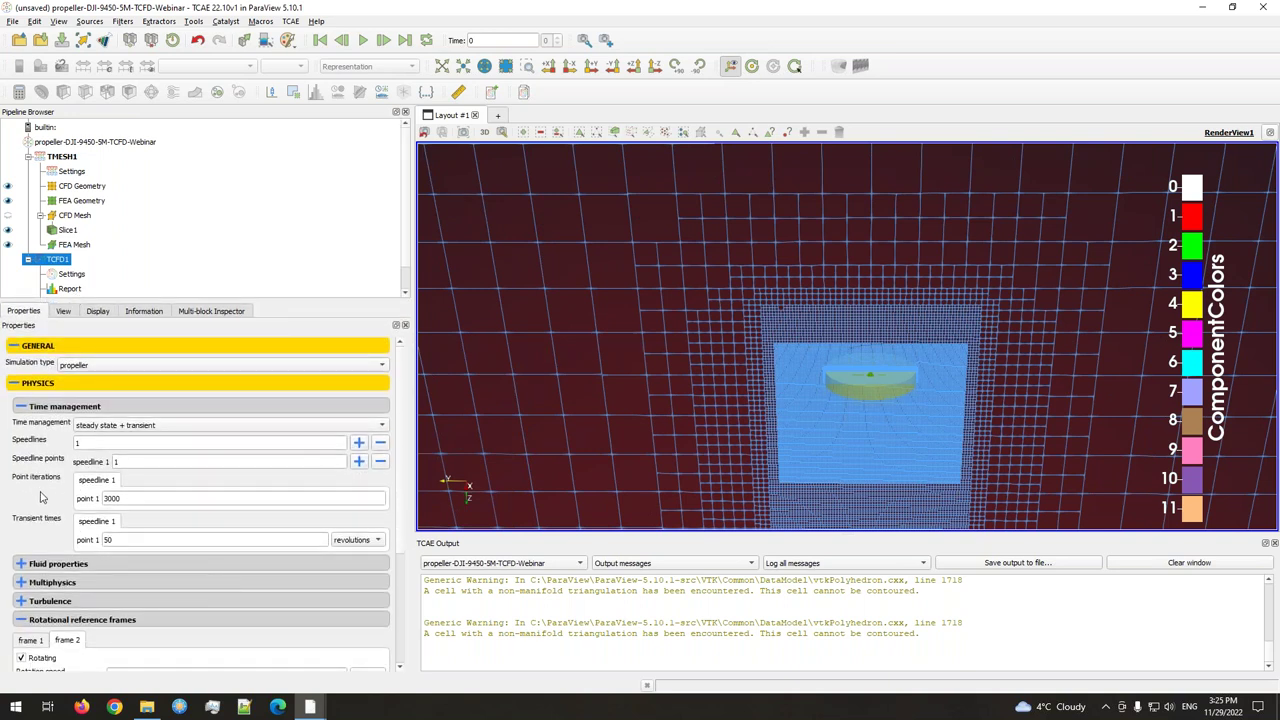
Expand TCFD1's simulation section and its run time evaluated quantities, and enable writing of acoustic data
drag(399, 445, 414, 579)
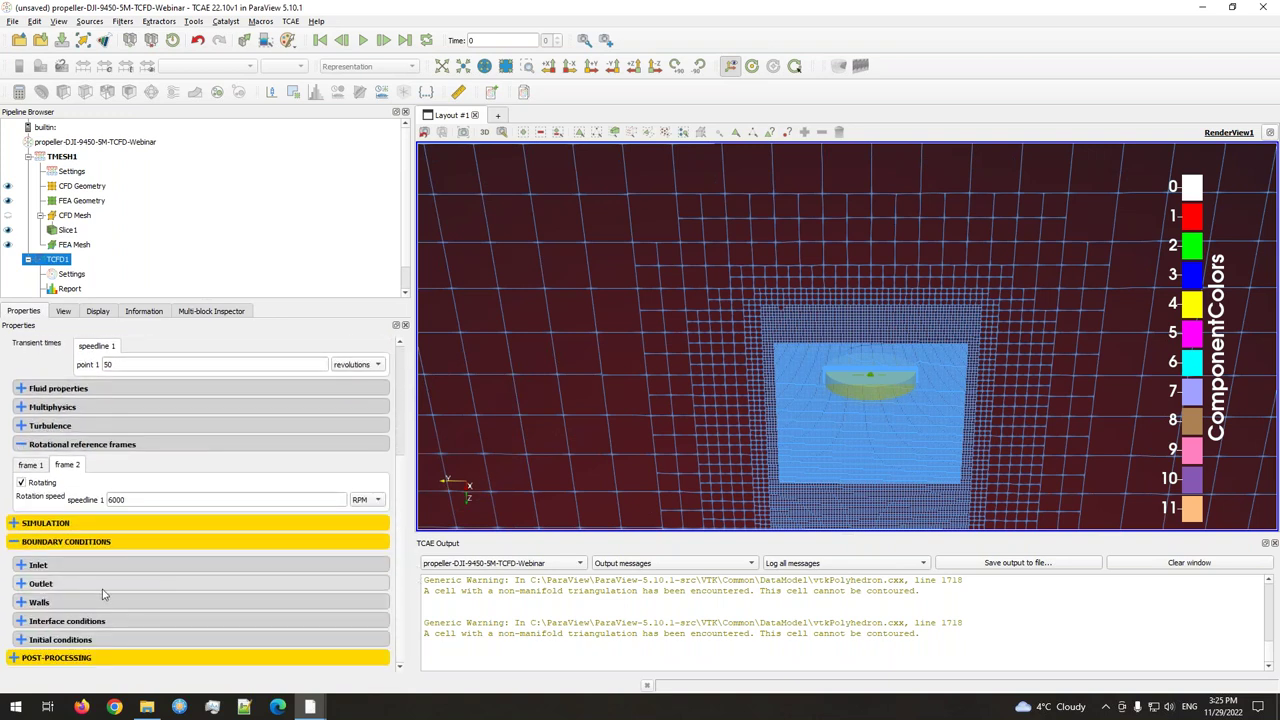
click(60, 523)
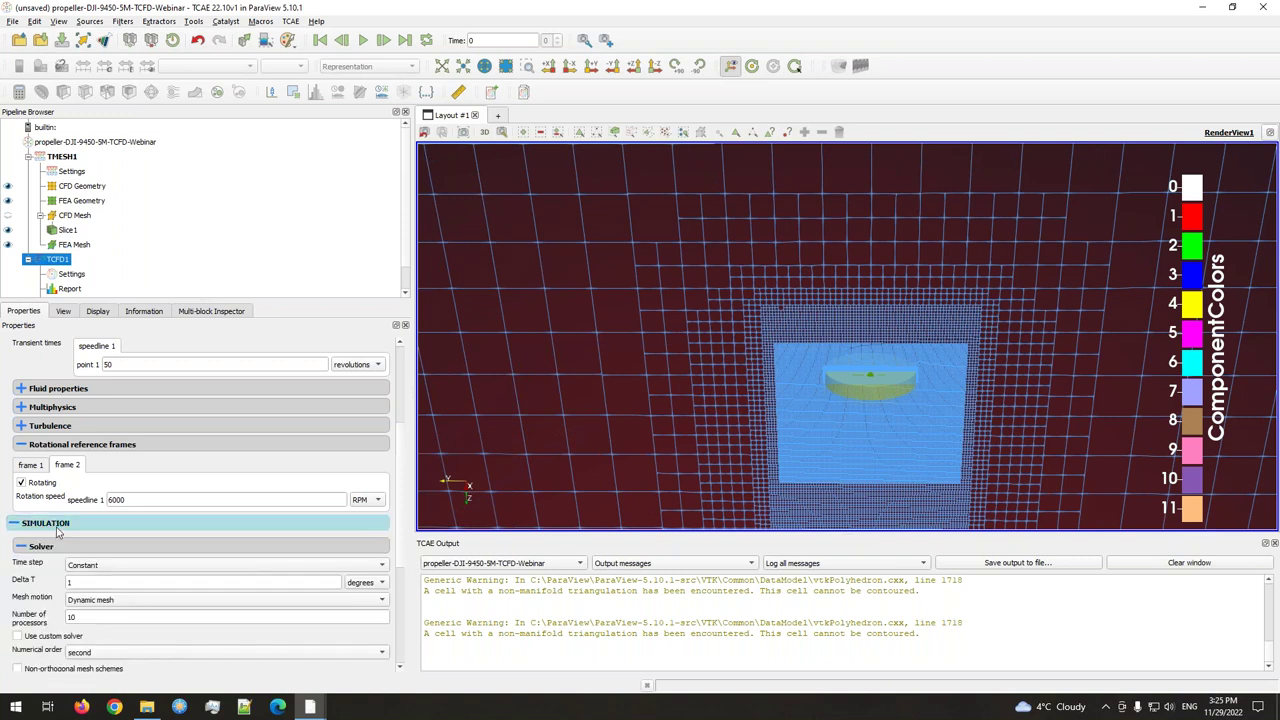
scroll(75, 550, down, 2)
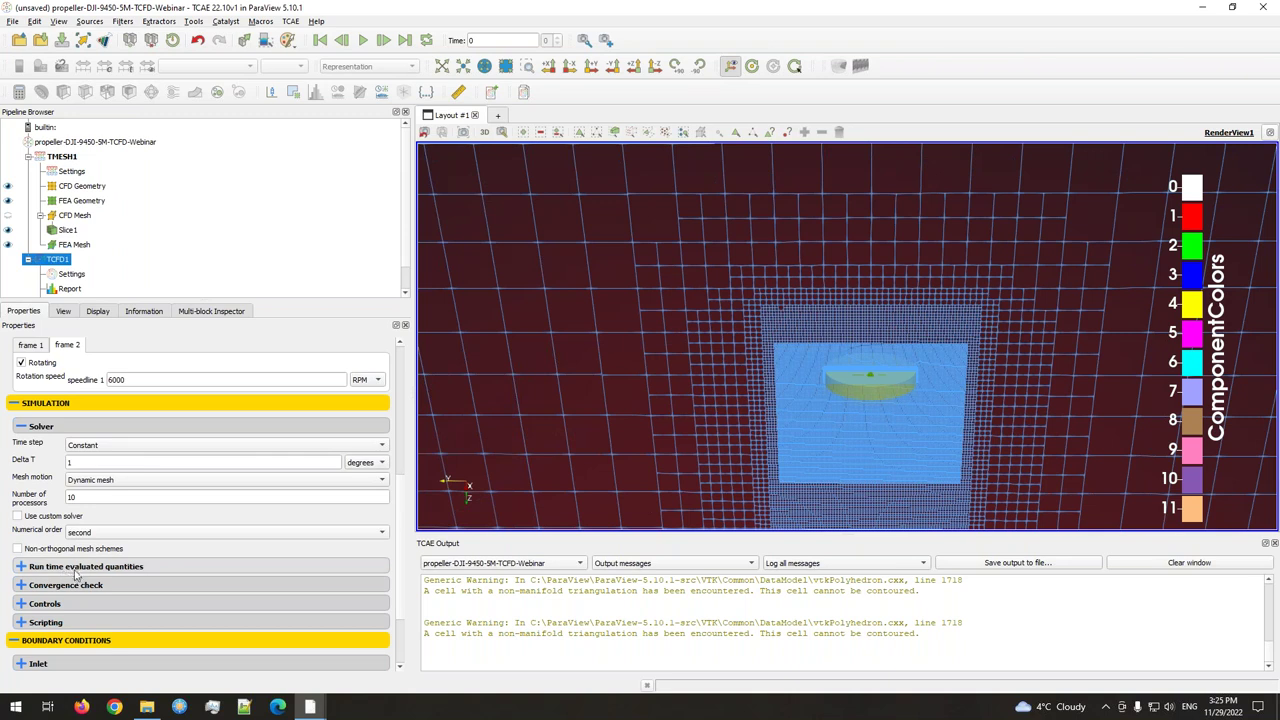
click(72, 568)
drag(399, 495, 400, 560)
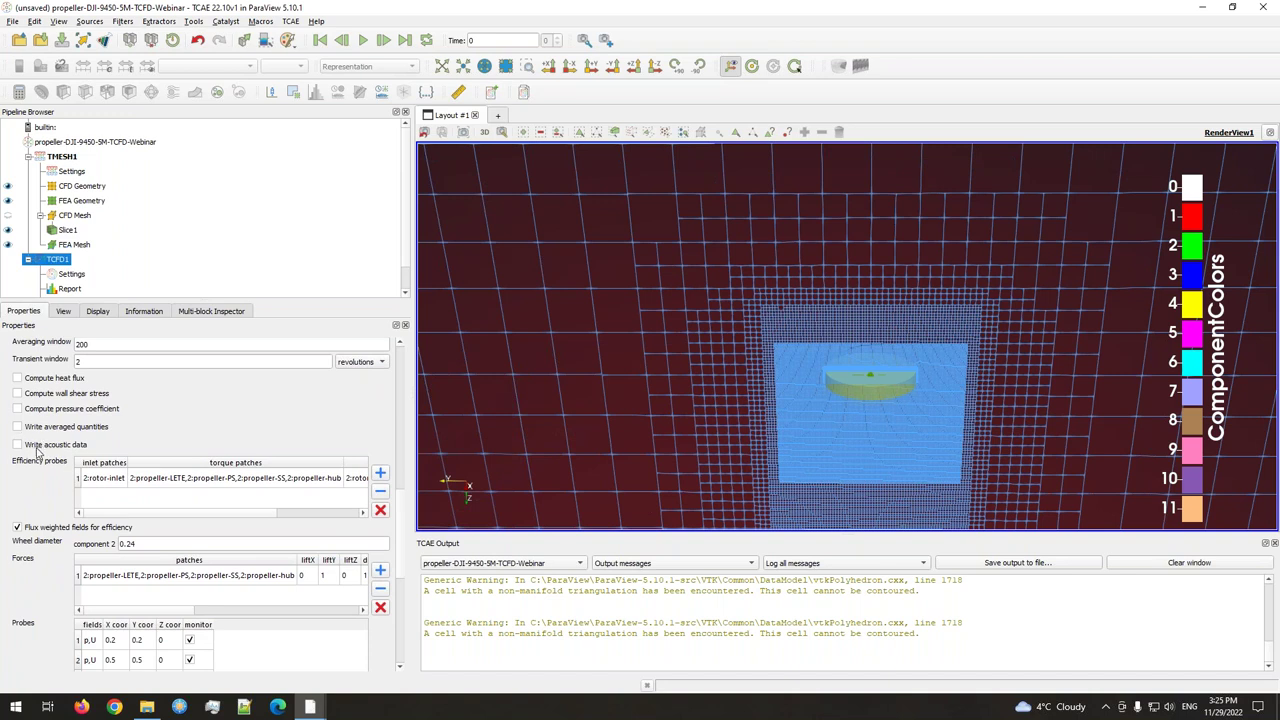
click(42, 448)
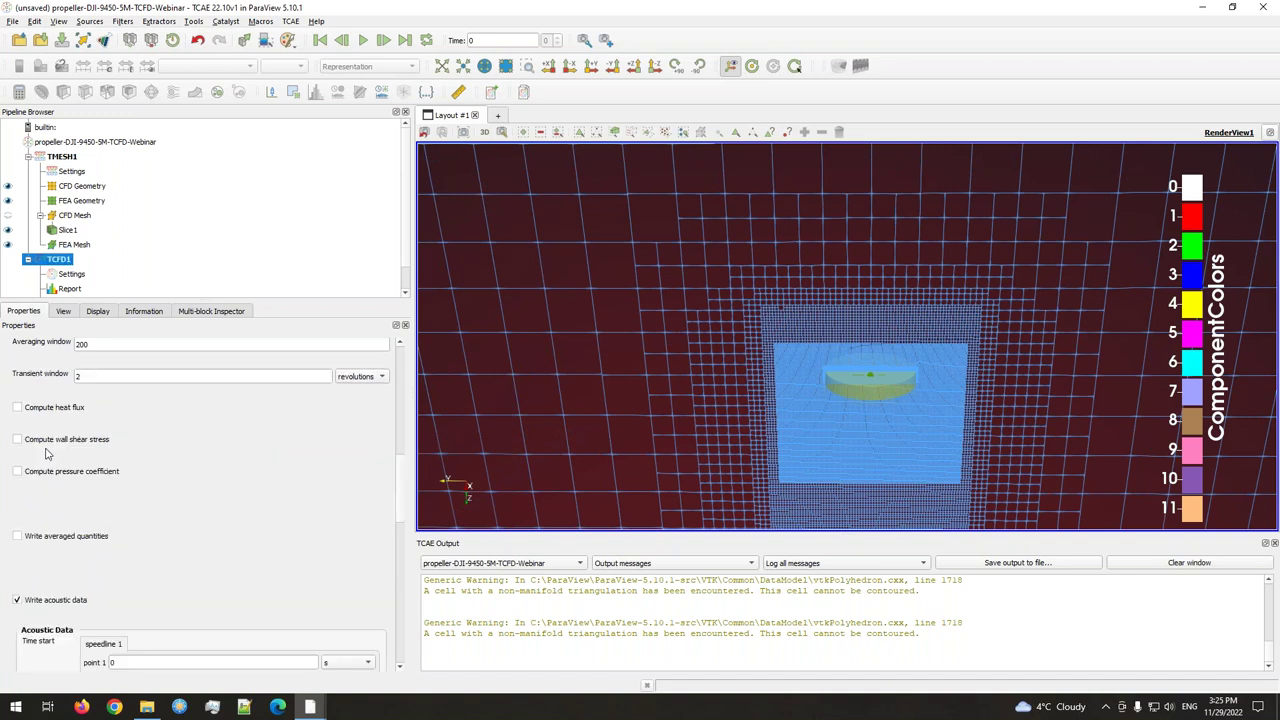
Set the acoustic data's start time for speedline 1, point 1 to 20 revolutions
mouse_move(401, 483)
mouse_down()
mouse_move(401, 507)
mouse_move(401, 493)
mouse_up()
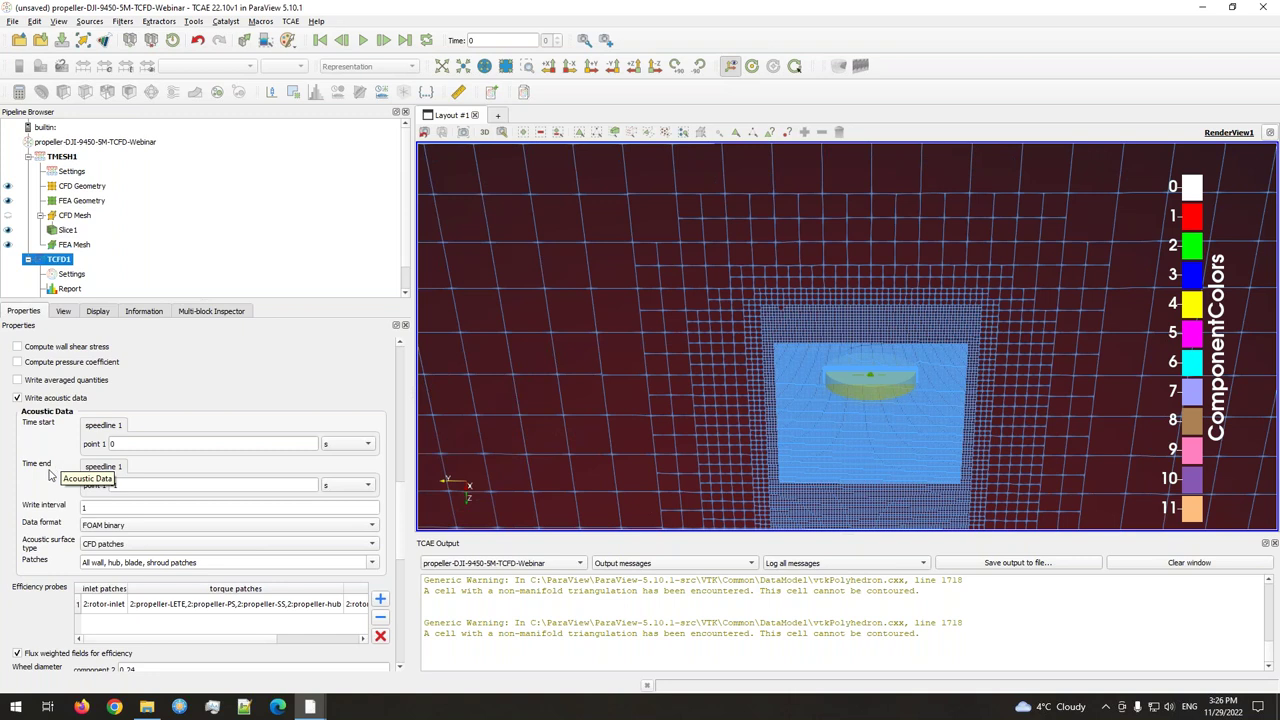
scroll(57, 478, up, 2)
click(135, 483)
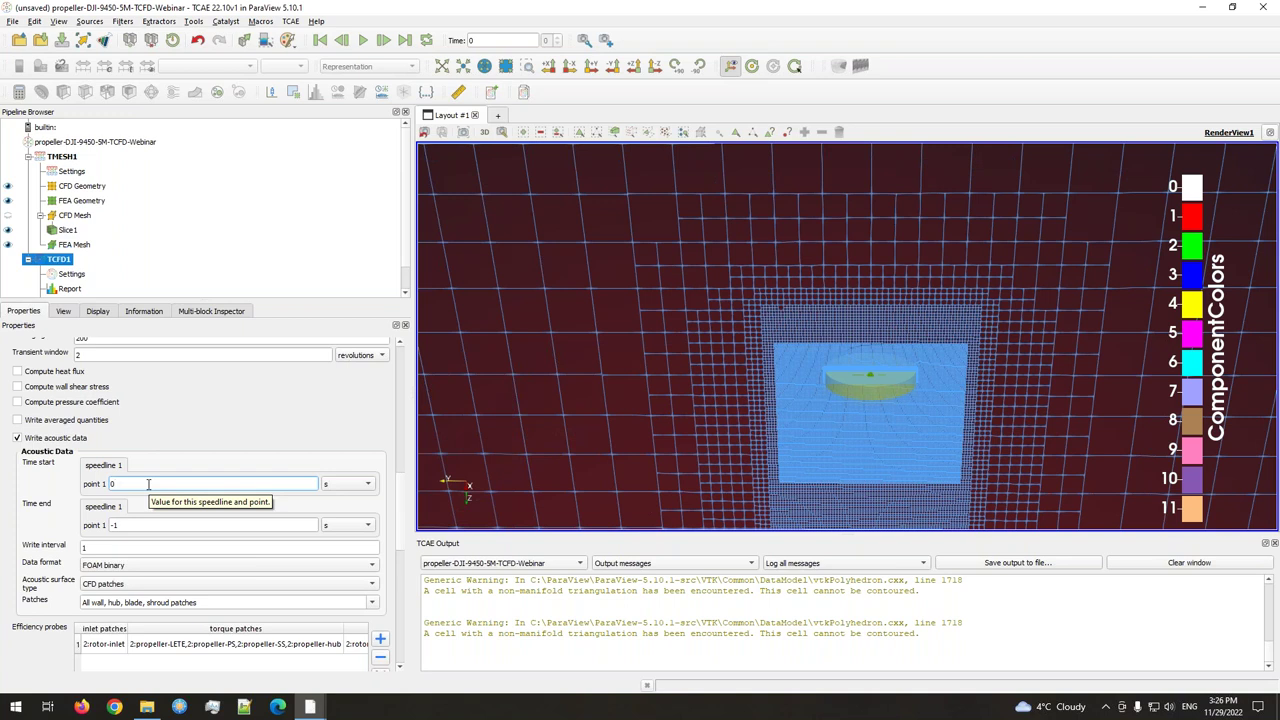
click(148, 484)
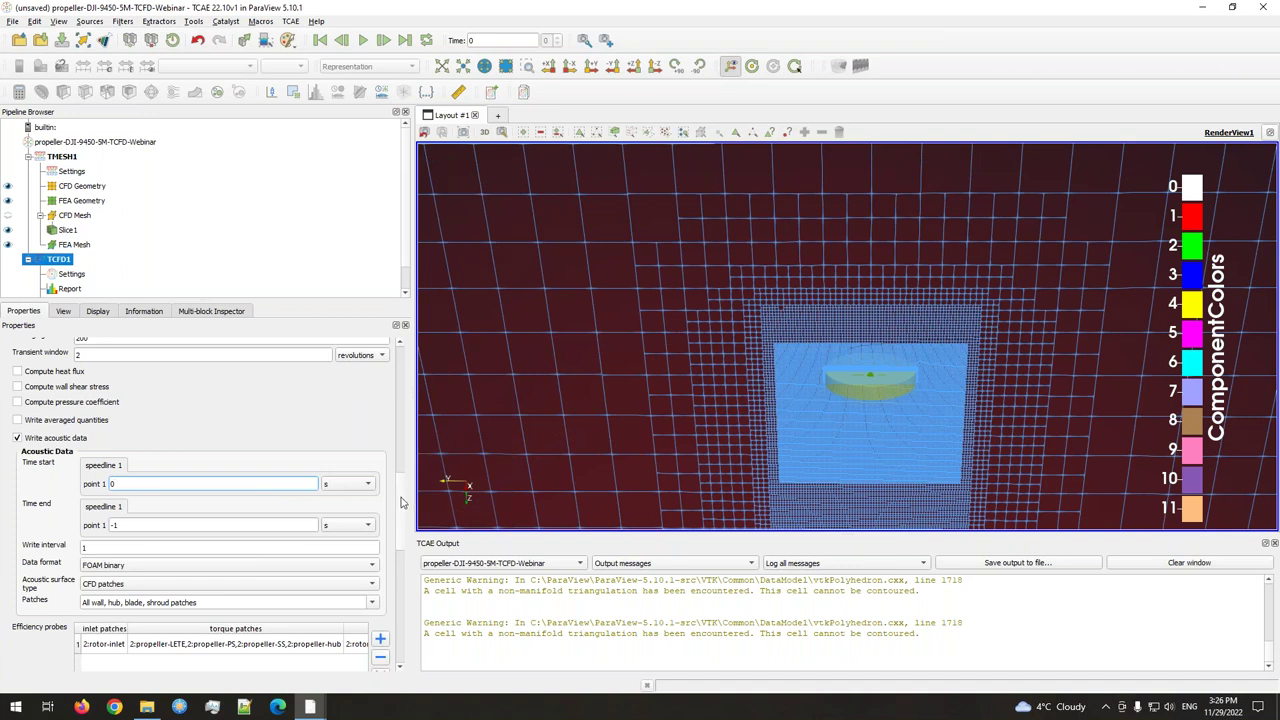
scroll(400, 502, up, 2)
scroll(400, 502, down, 1)
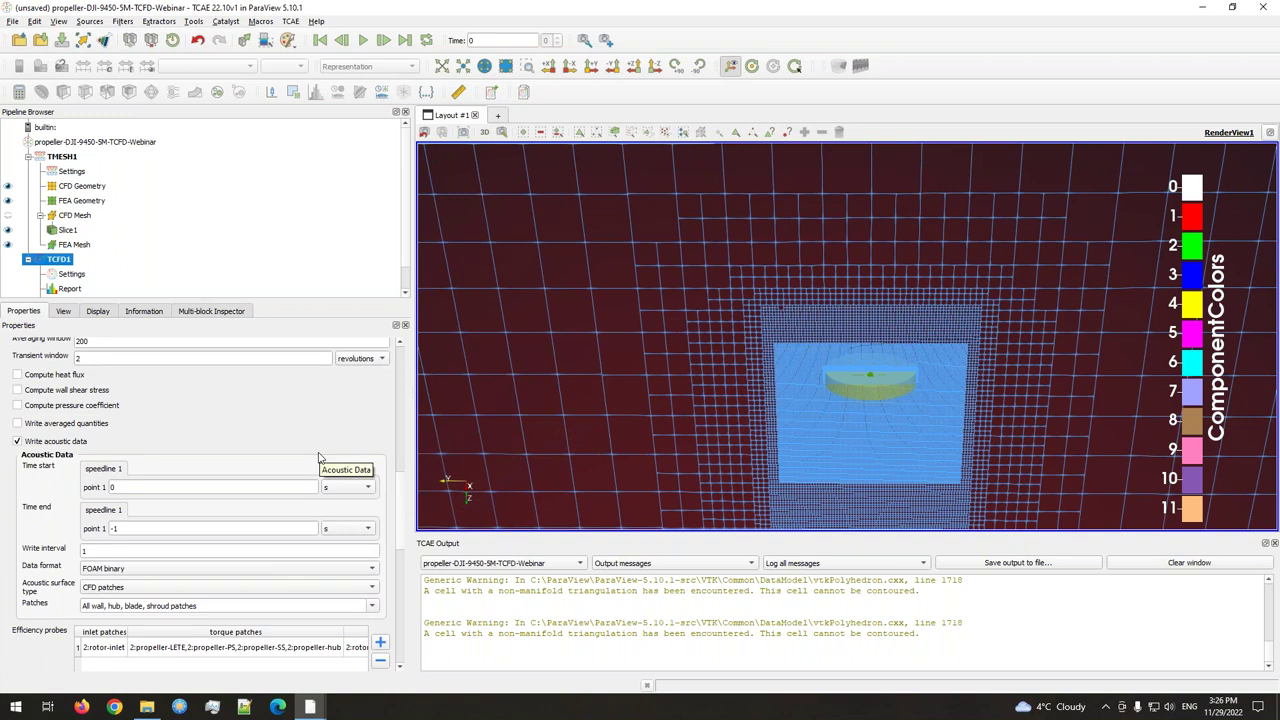
double_click(167, 487)
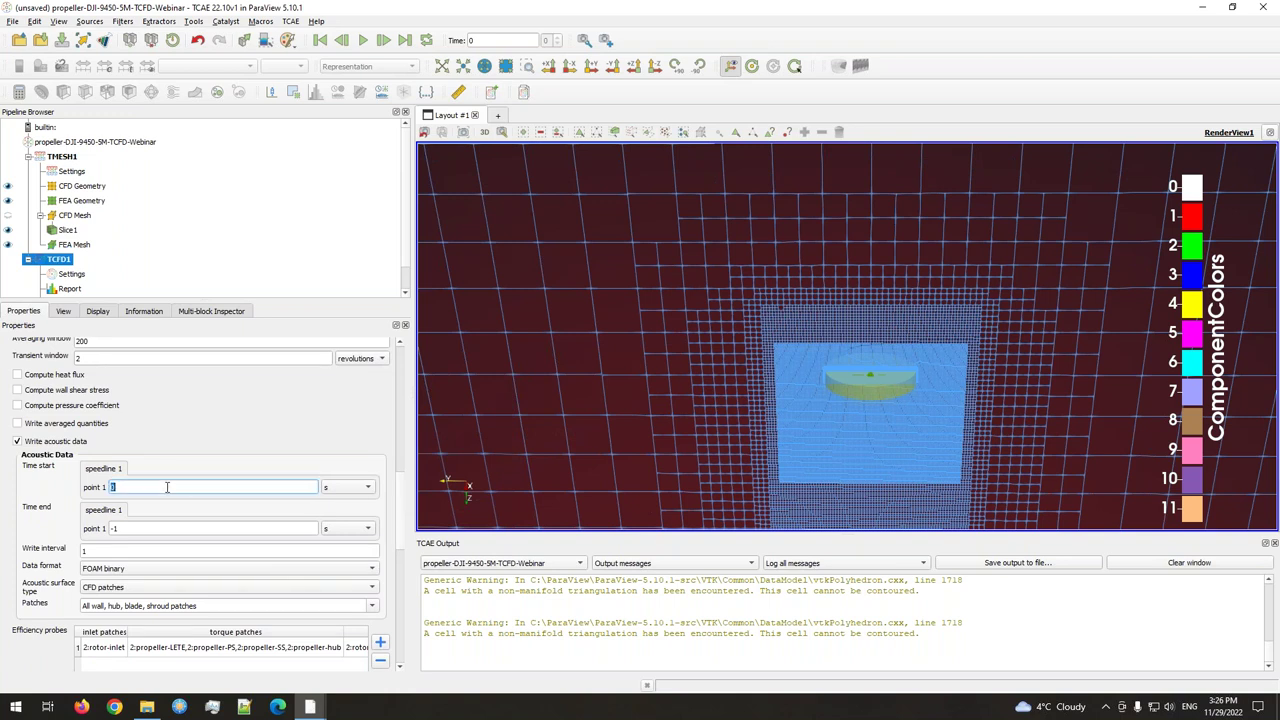
text(20)
click(333, 487)
click(345, 529)
Set the acoustic data's end time for speedline 1, point 1 to 50 revolutions
double_click(130, 530)
text(50)
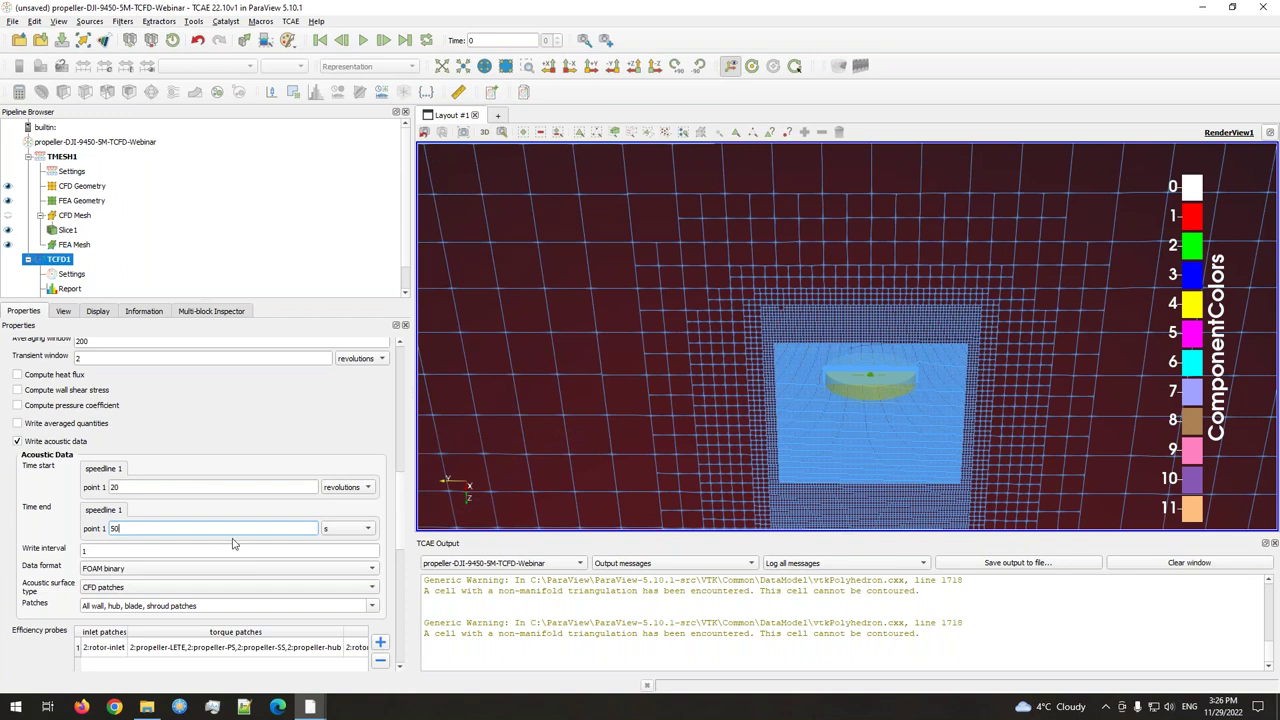
click(338, 530)
click(343, 572)
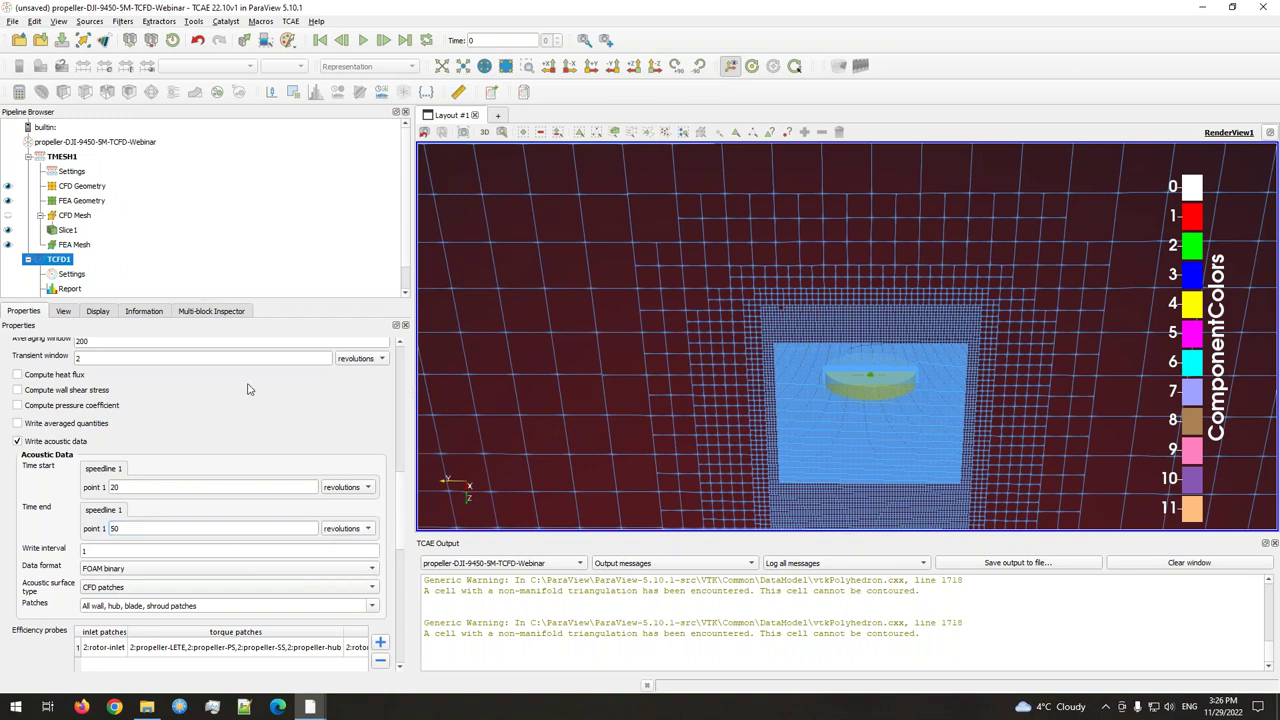
Examine the acoustic data's write interval and the available data formats, keeping FOAM binary
scroll(65, 515, down, 1)
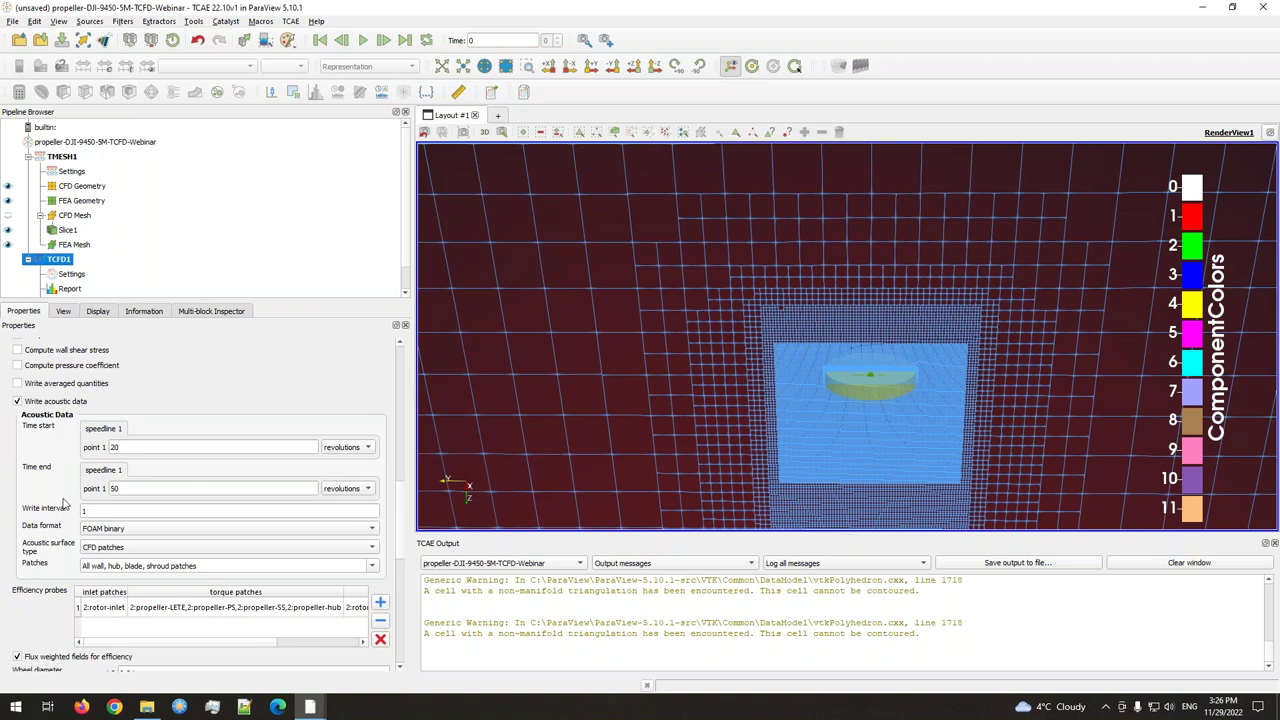
scroll(48, 530, down, 1)
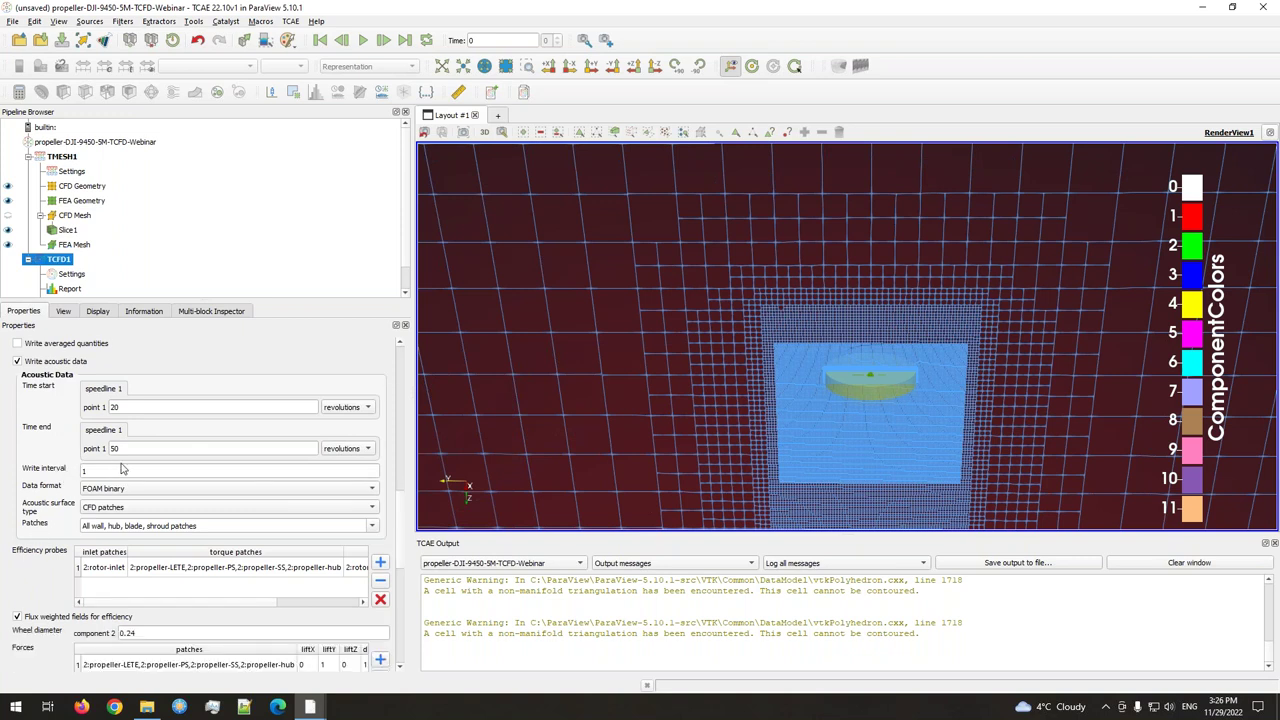
double_click(118, 470)
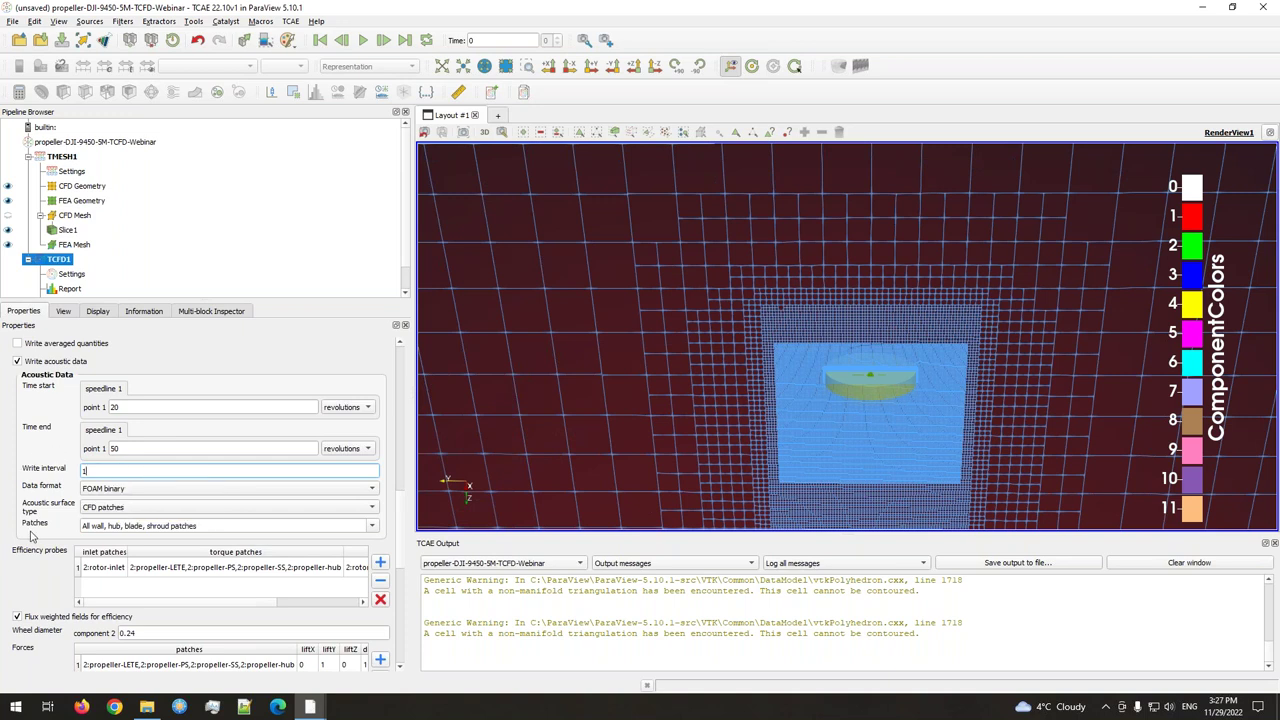
scroll(143, 472, down, 1)
click(150, 448)
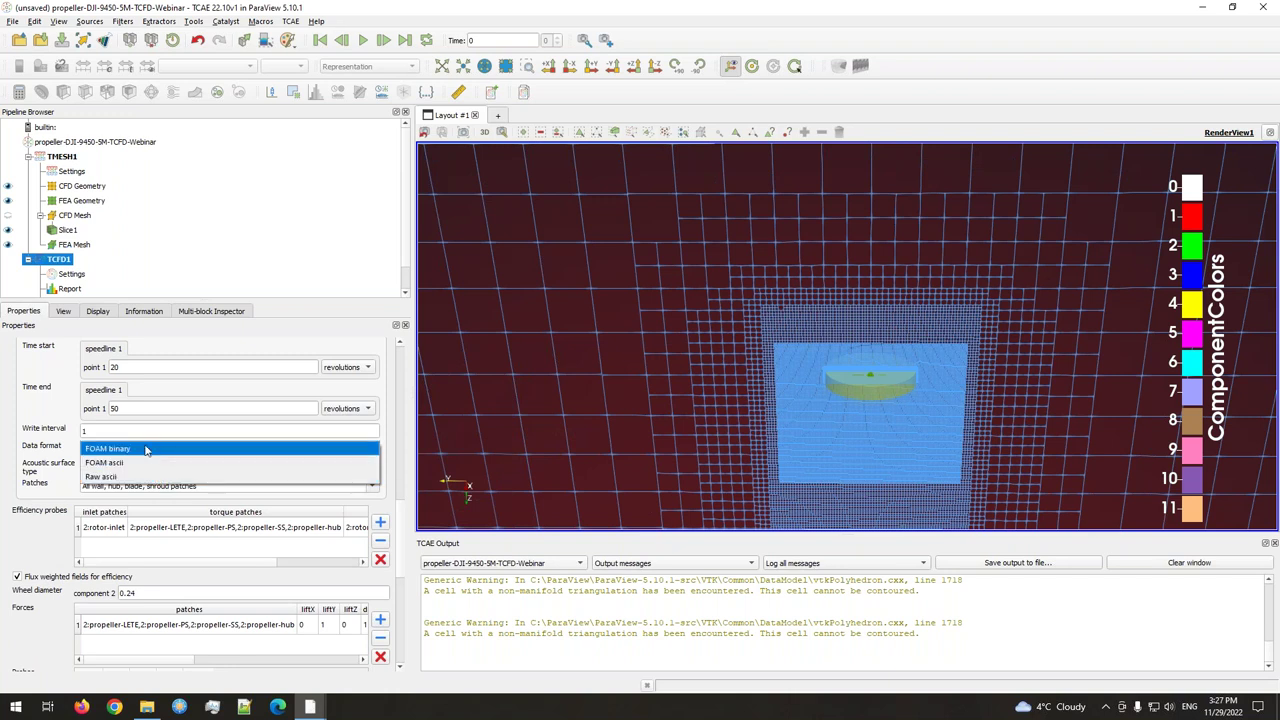
click(139, 451)
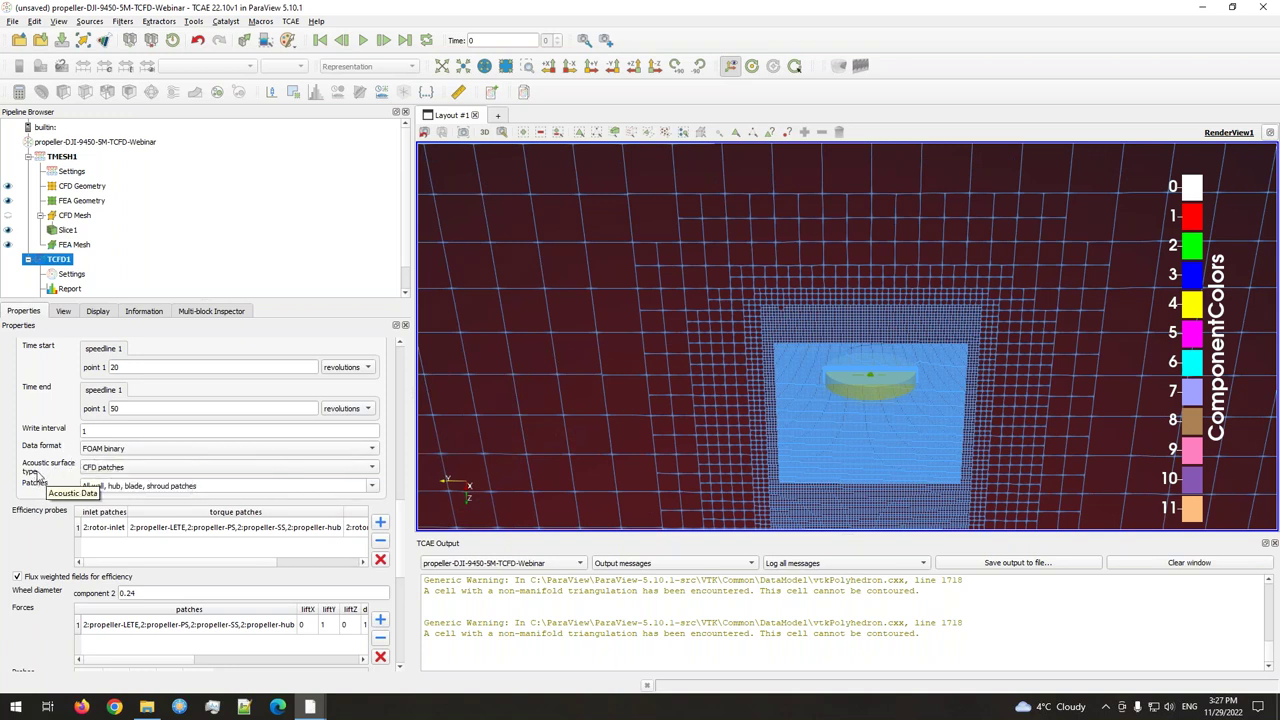
Change the acoustic surface type to Build geometry and inspect the cylinder around the propeller
scroll(47, 462, down, 2)
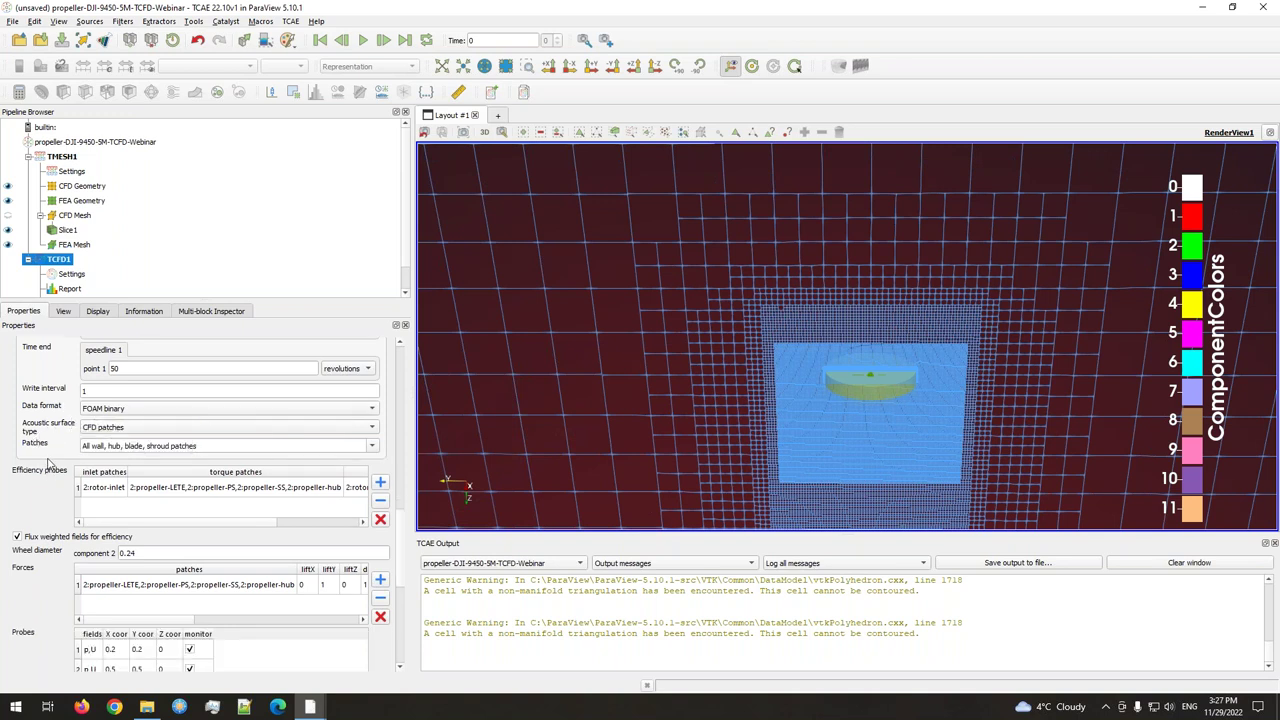
click(126, 430)
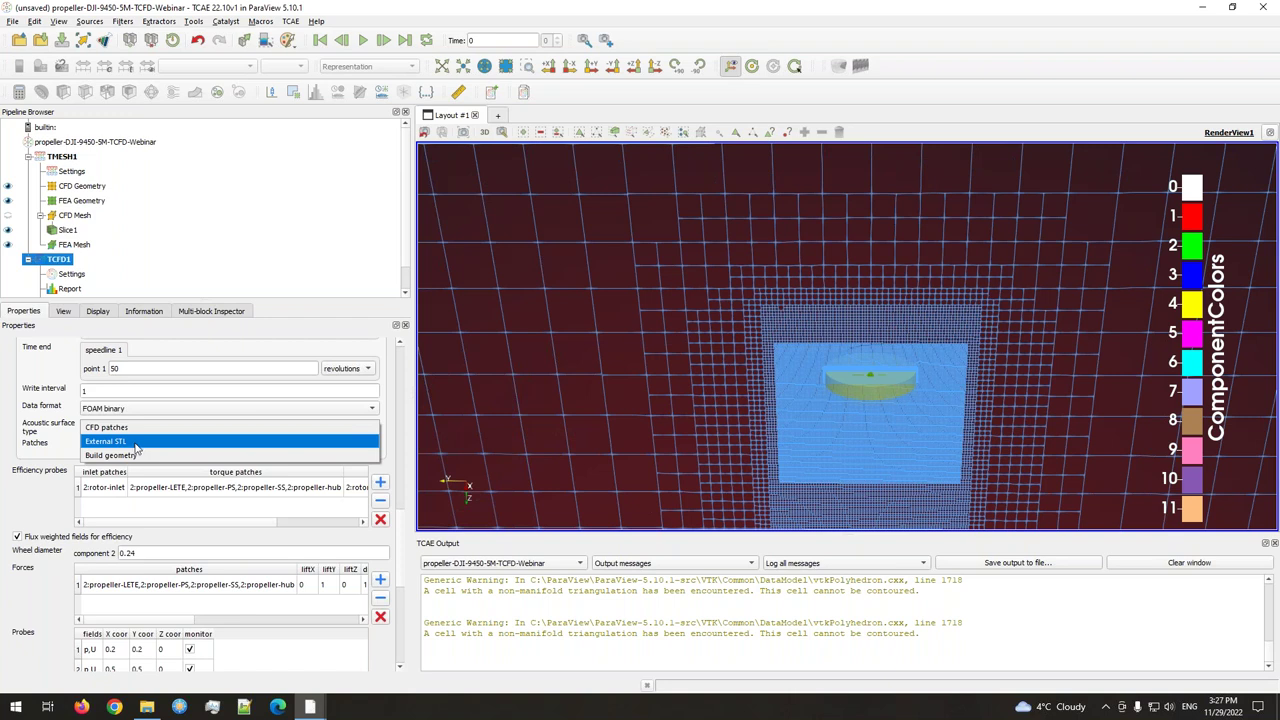
click(128, 459)
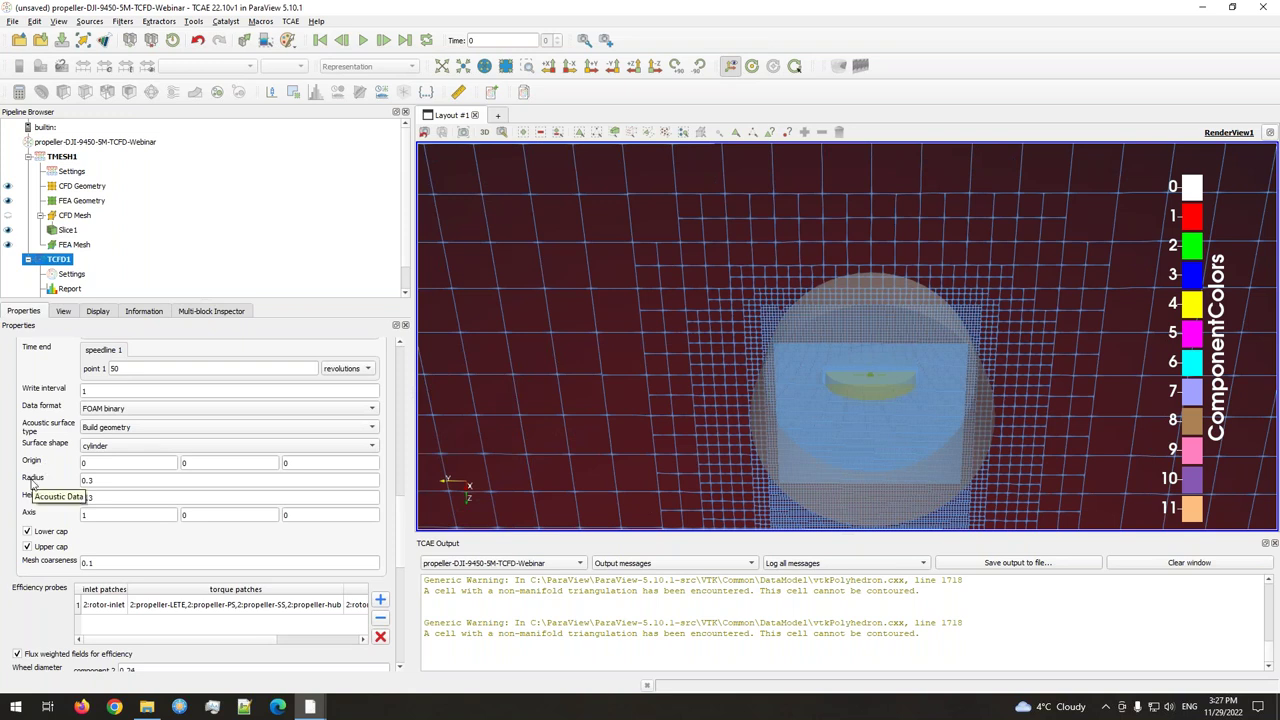
drag(620, 427, 623, 412)
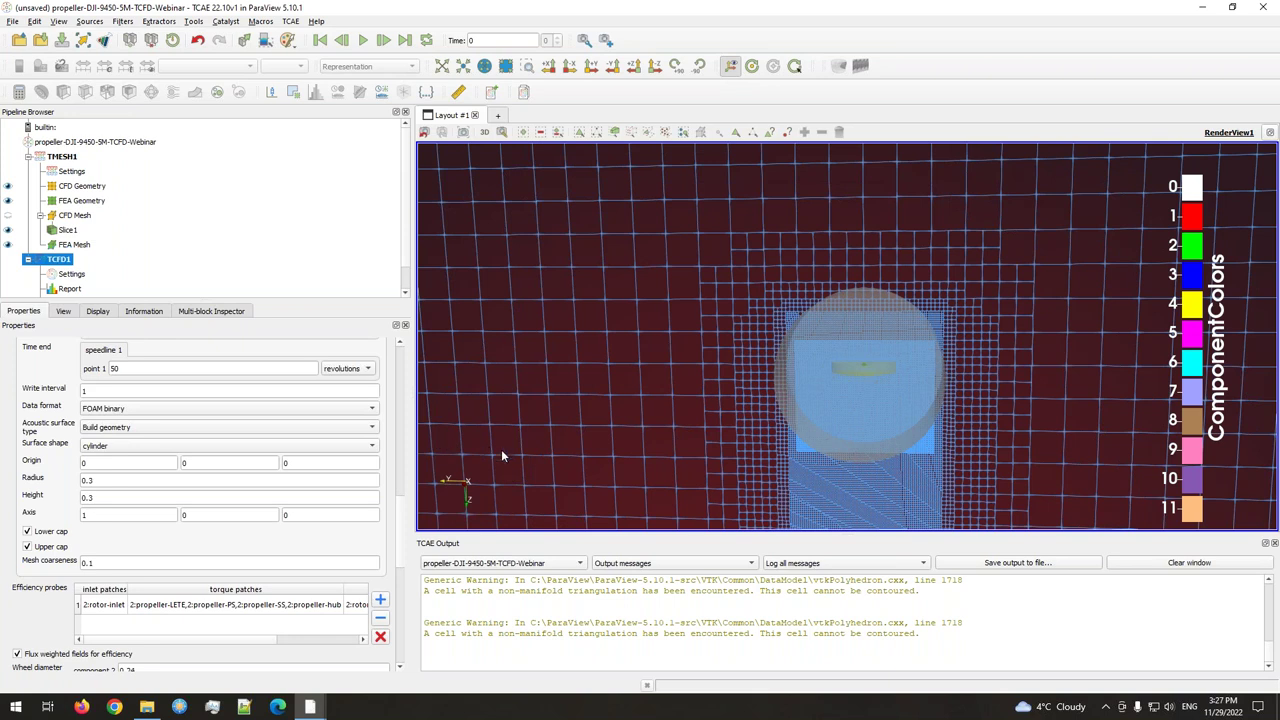
mouse_move(582, 440)
mouse_down()
mouse_move(583, 426)
mouse_move(573, 432)
mouse_up()
Set the acoustic cylinder's origin Z coordinate to -0.085, its radius to 0.25 and its height to 0.4
double_click(376, 463)
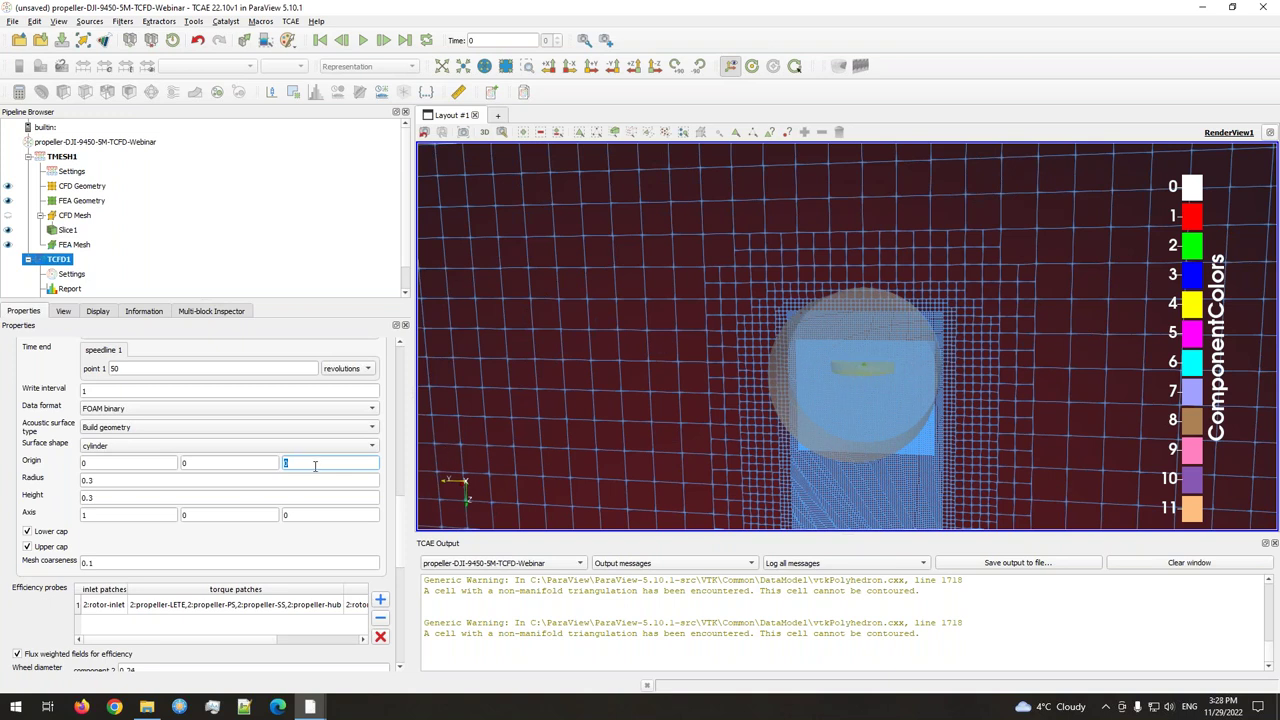
text(0.085)
key(Tab)
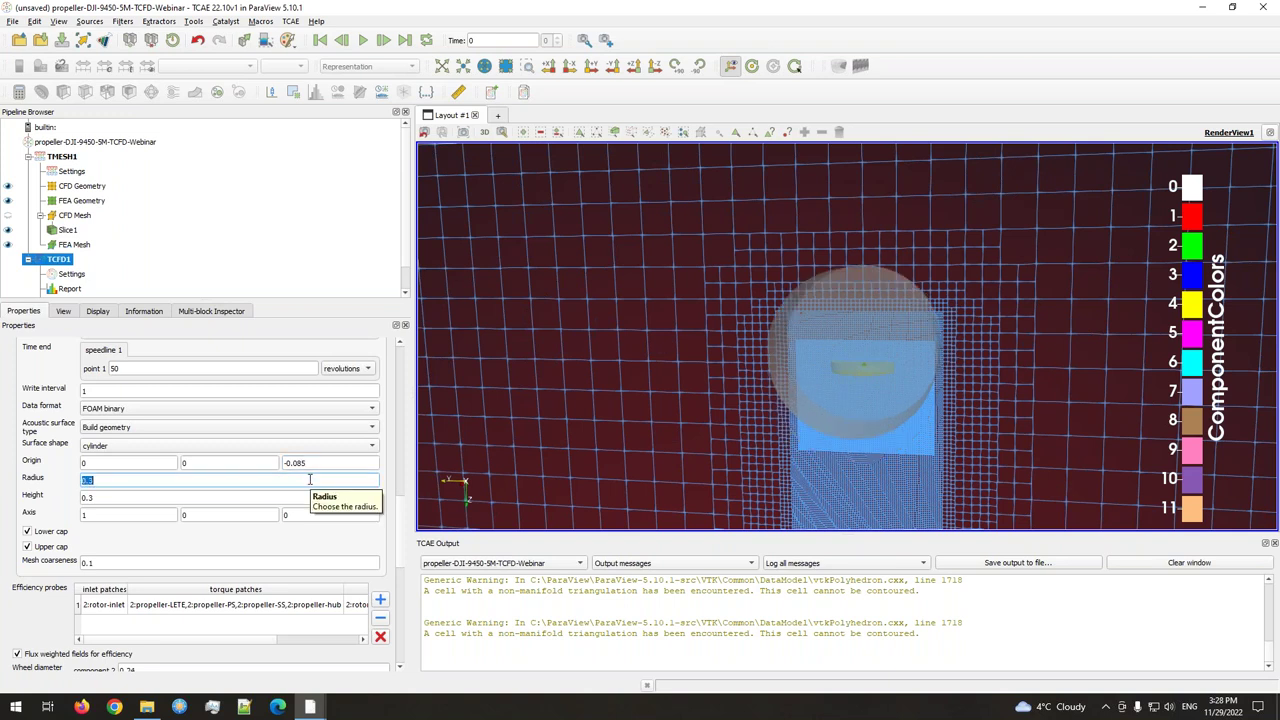
text(0.25)
click(222, 499)
key(BackSpace)
text(4)
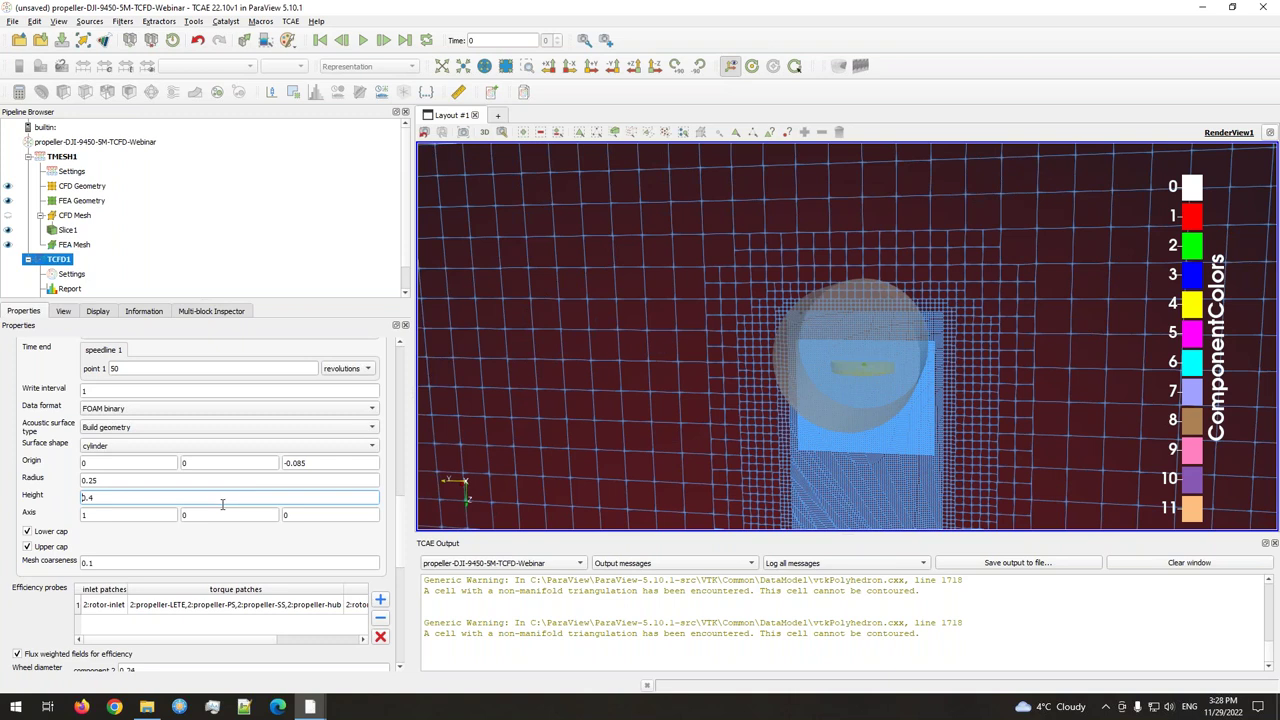
Align the acoustic cylinder with the Z direction by setting its axis to 0, 0, 1
click(117, 515)
double_click(303, 514)
text(1)
key(Tab)
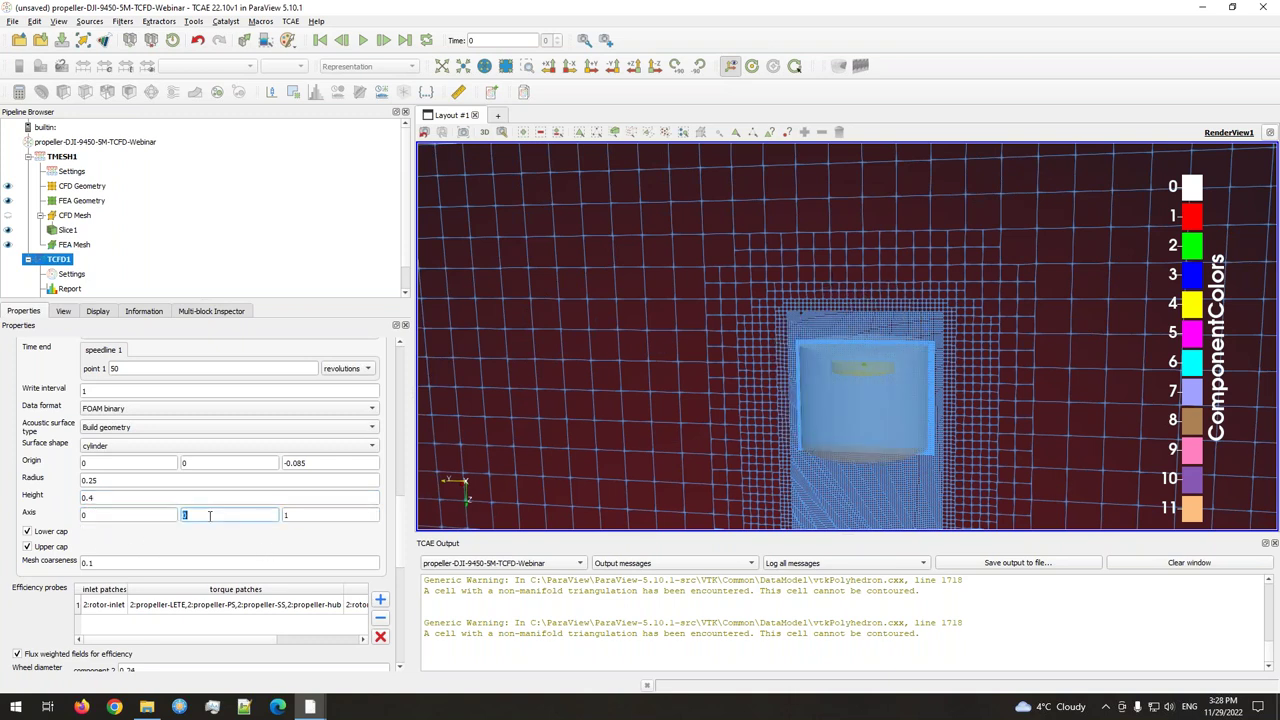
drag(698, 463, 758, 436)
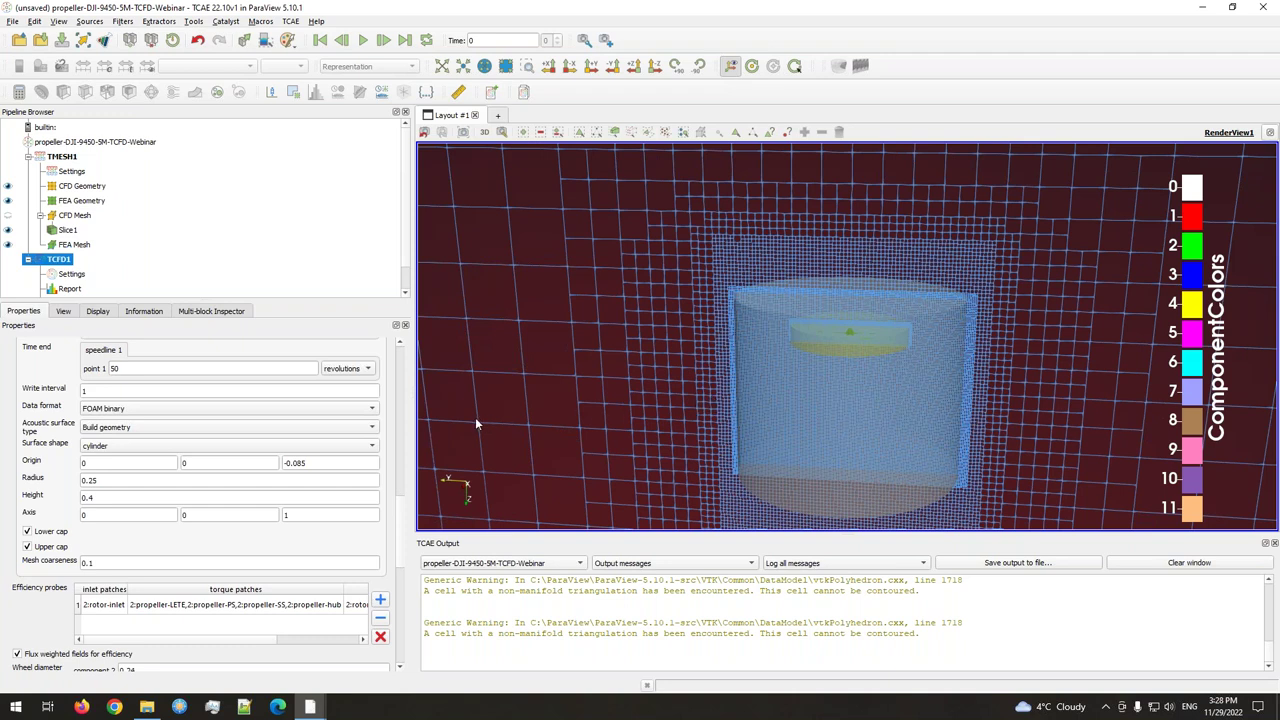
Toggle the acoustic cylinder's upper cap off and back on
scroll(40, 538, down, 2)
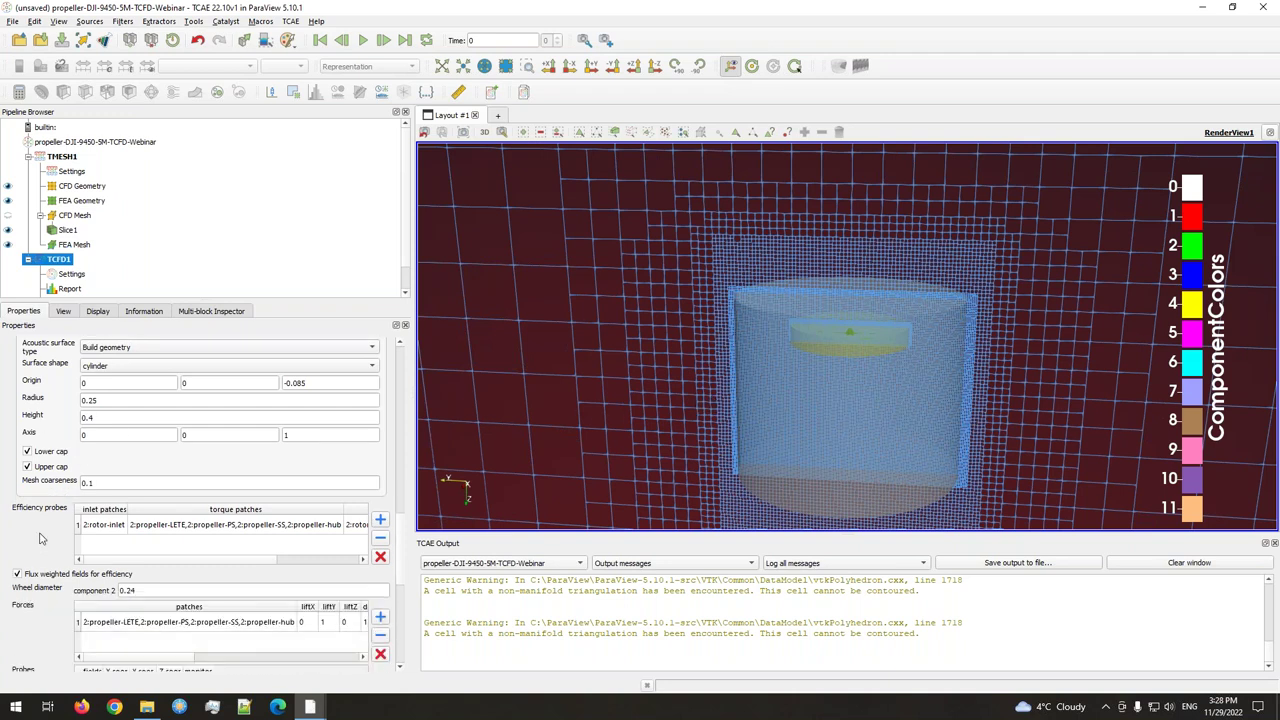
click(51, 468)
click(51, 469)
scroll(400, 550, up, 2)
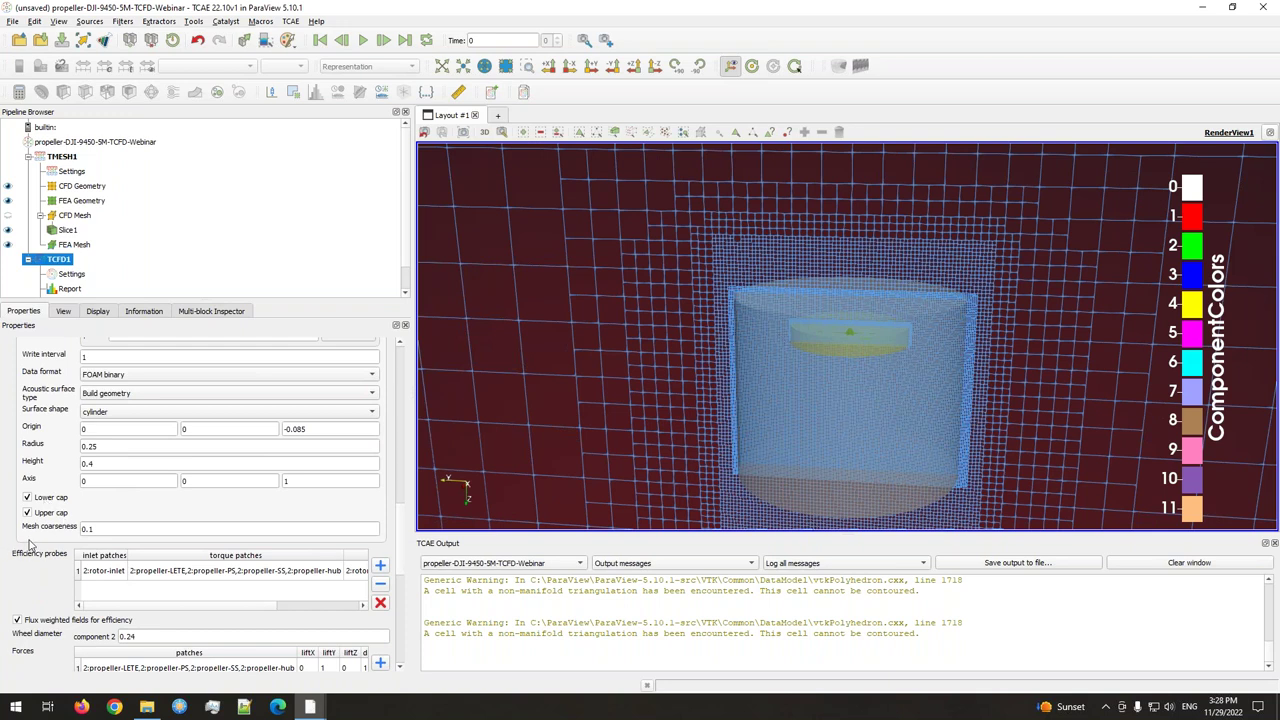
Compare the acoustic cylinder with the surrounding mesh and set its mesh coarseness to 0.005
double_click(100, 528)
click(100, 528)
drag(838, 433, 815, 428)
drag(797, 355, 822, 402)
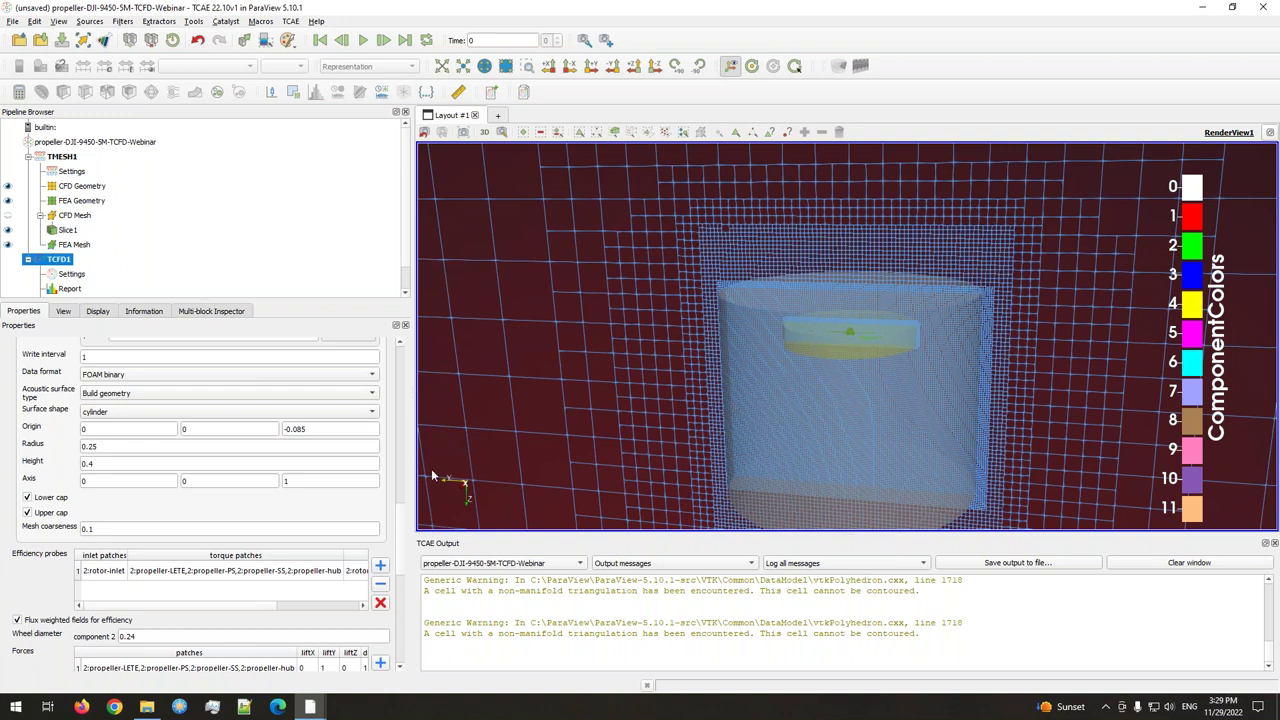
drag(861, 372, 688, 347)
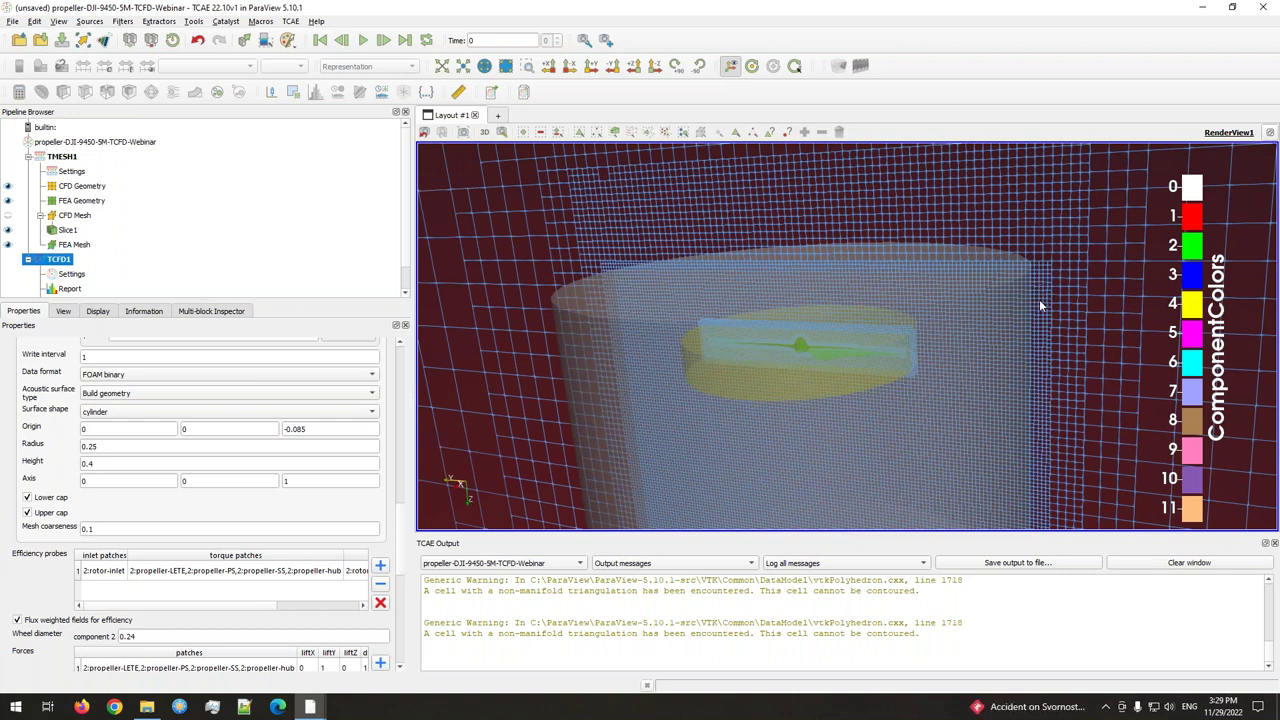
scroll(955, 355, down, 5)
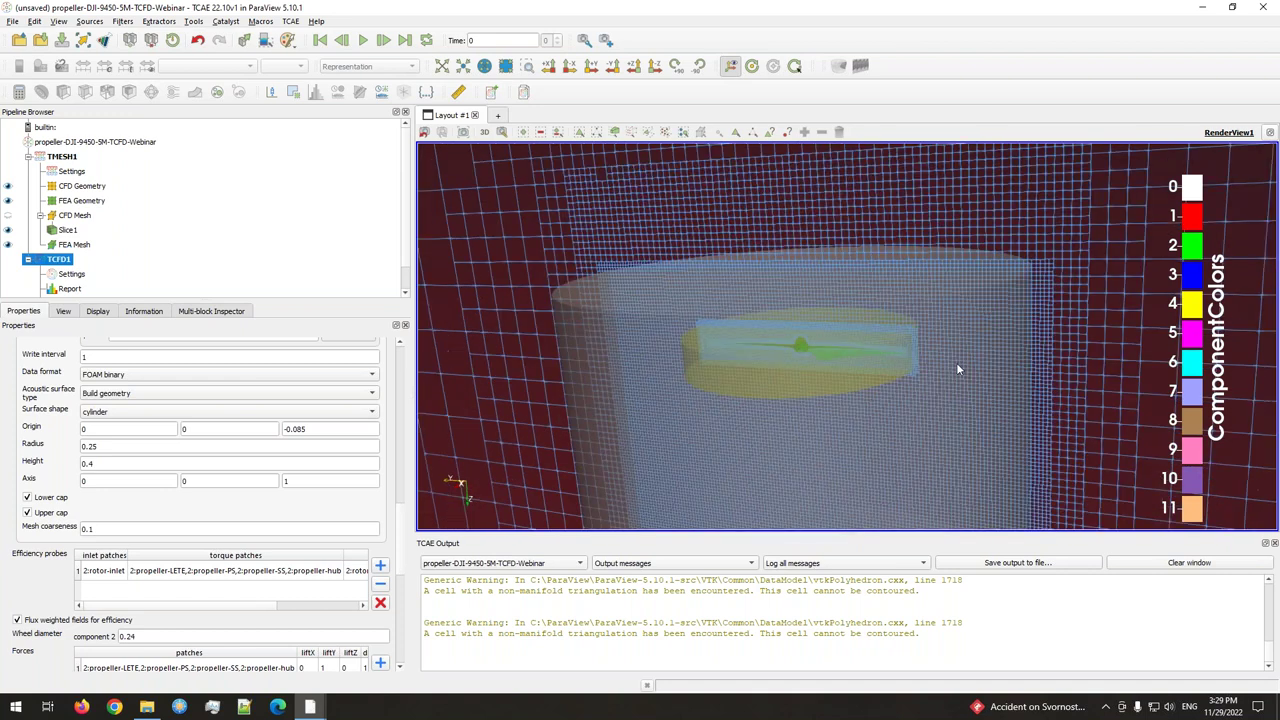
double_click(107, 531)
click(119, 533)
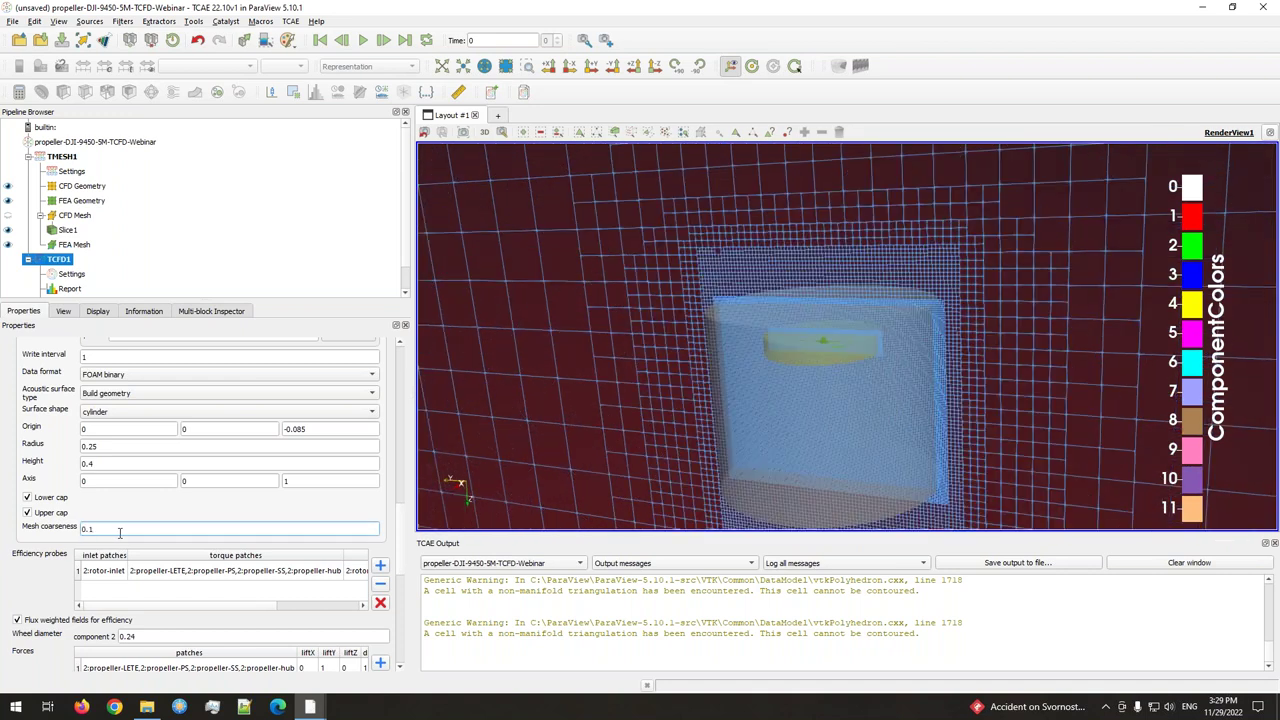
text(005)
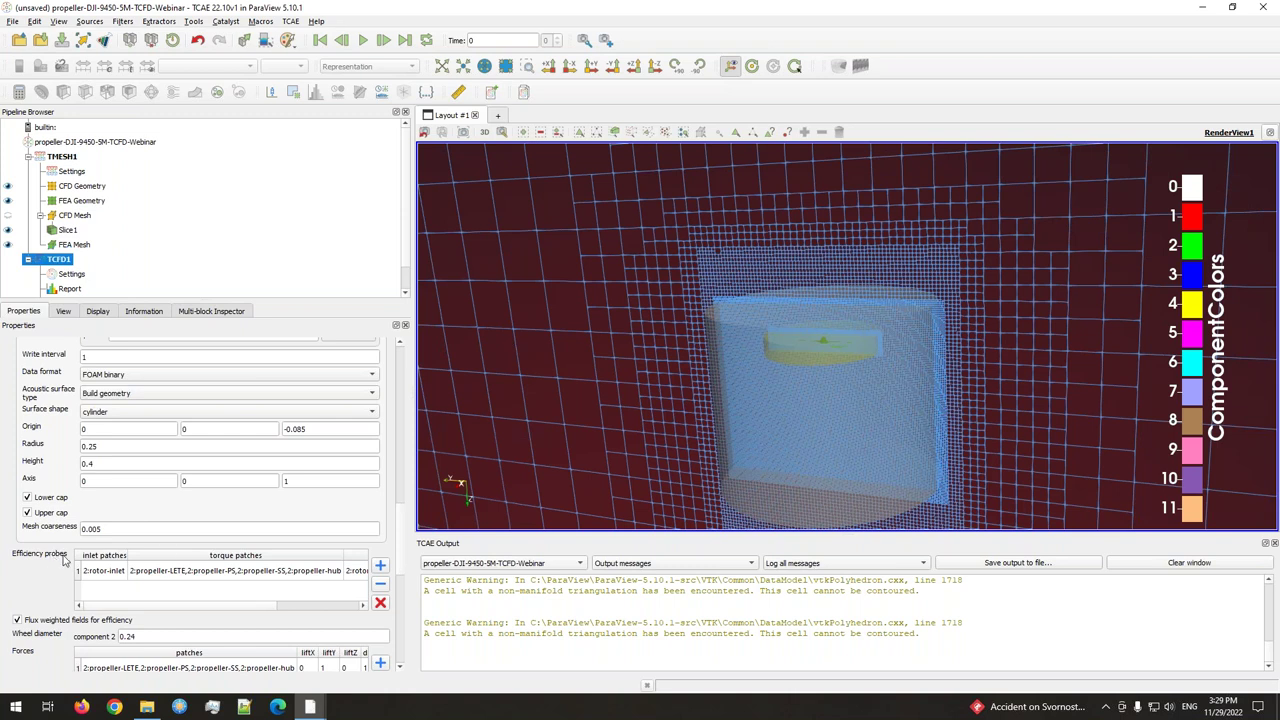
Review the acoustic cylinder in the mesh and the acoustic data settings under run time evaluated quantities
drag(596, 440, 601, 414)
scroll(44, 566, down, 1)
scroll(44, 566, up, 3)
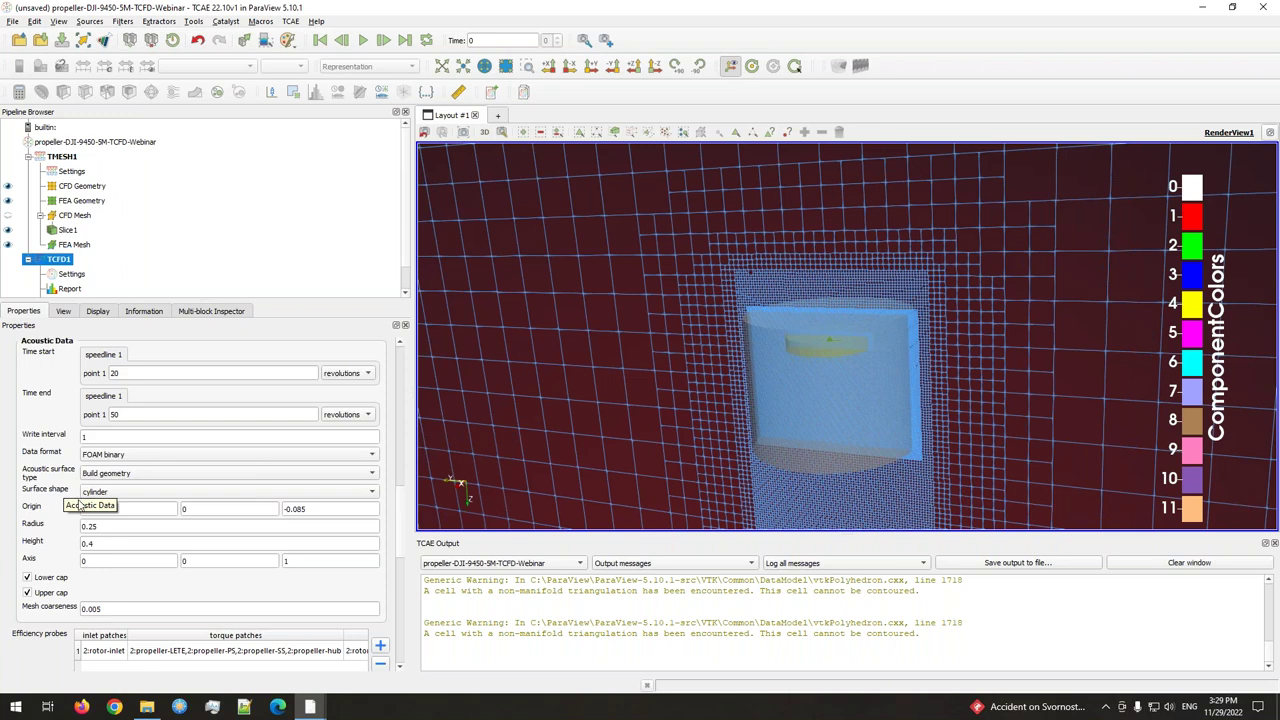
scroll(68, 505, up, 2)
scroll(68, 517, up, 2)
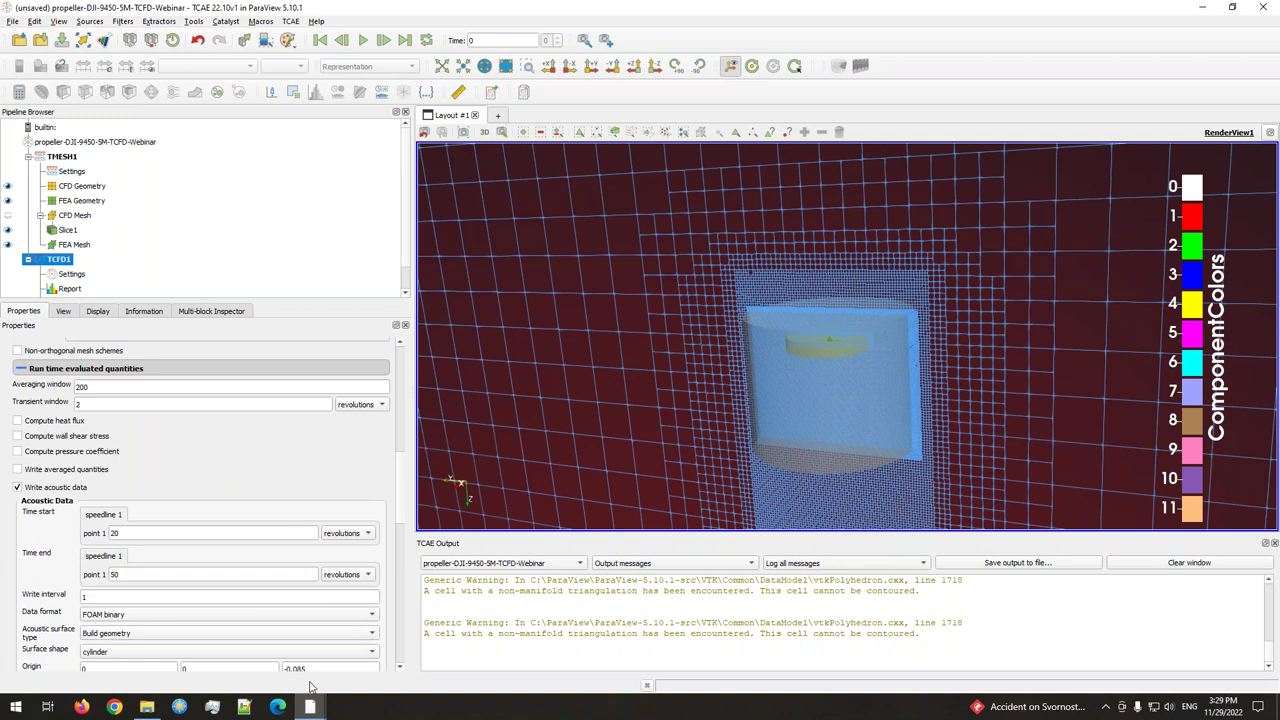
Switch to the TCAE window with the propeller-DJI-9450-5M results and inspect the streamlines and velocity slice in Layout #2
mouse_move(310, 700)
click(1030, 320)
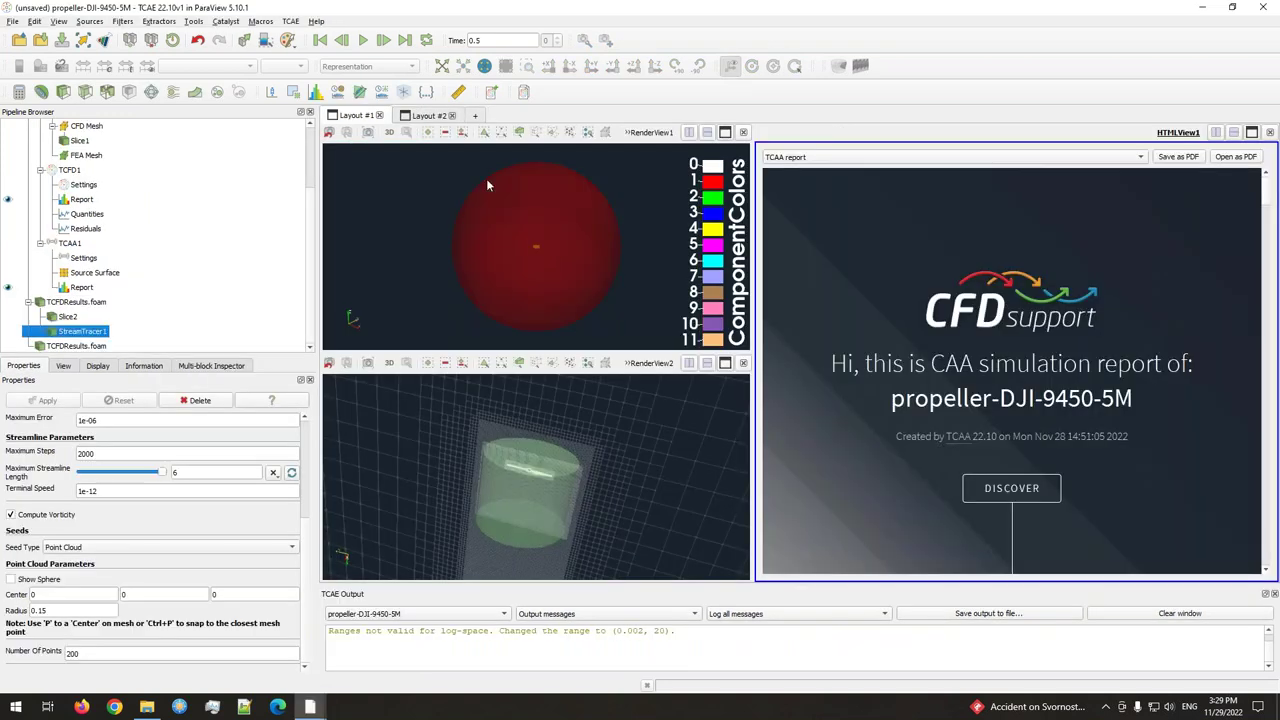
click(428, 115)
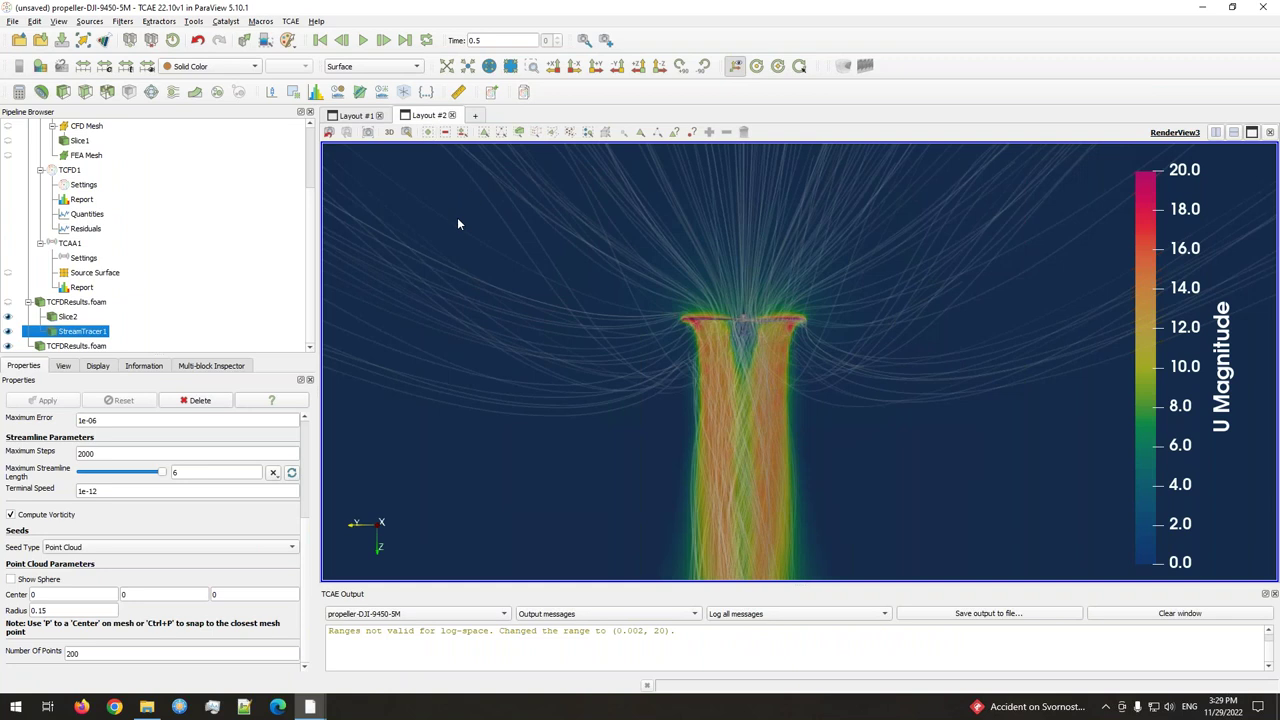
drag(606, 369, 606, 444)
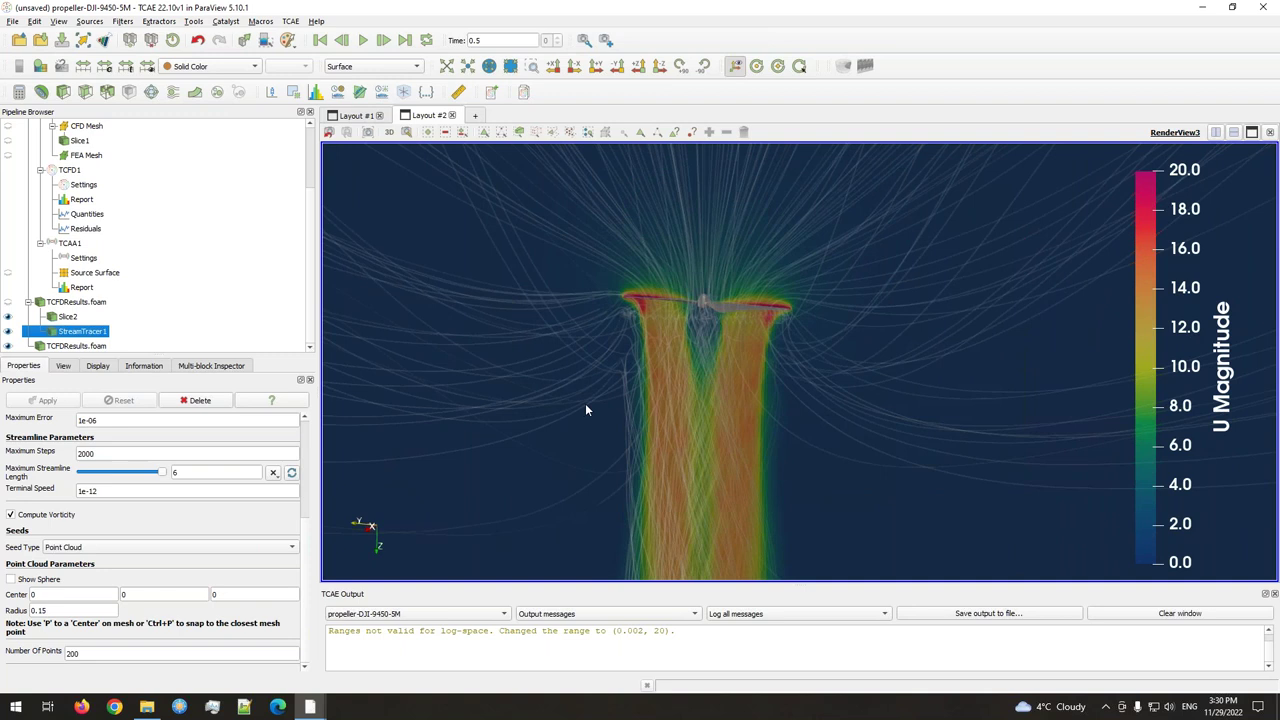
drag(585, 403, 595, 401)
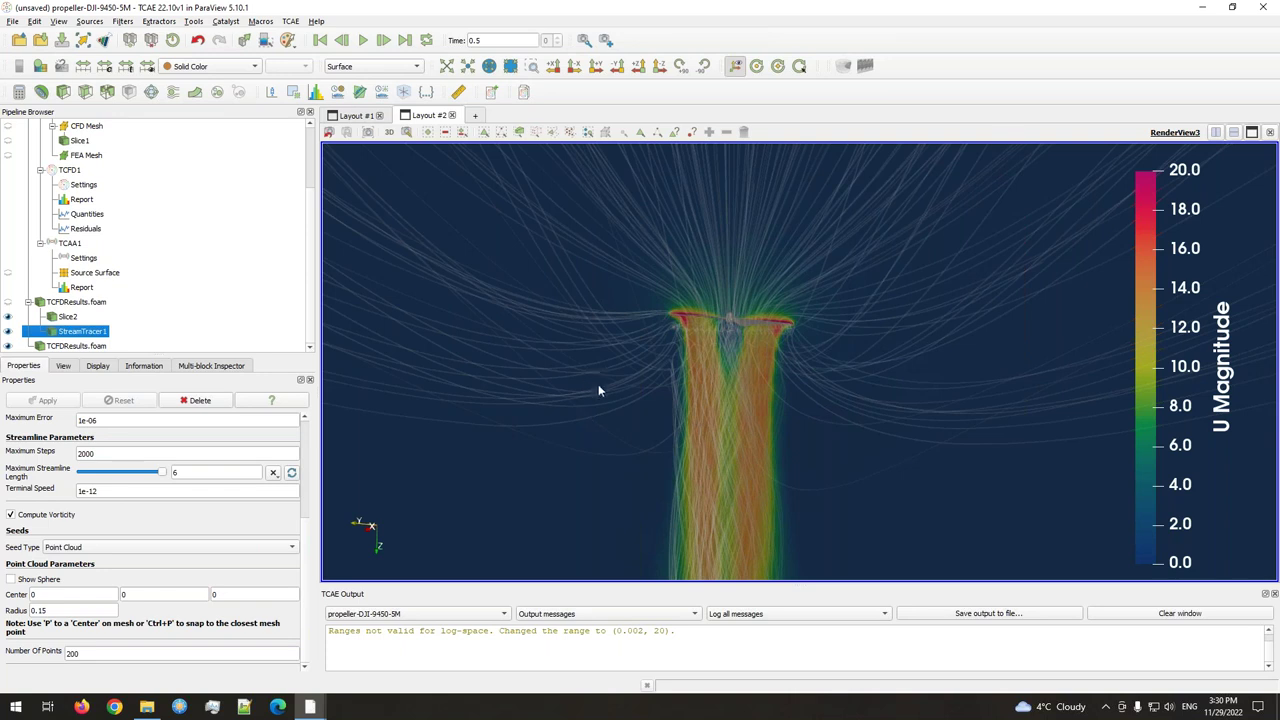
drag(600, 377, 646, 431)
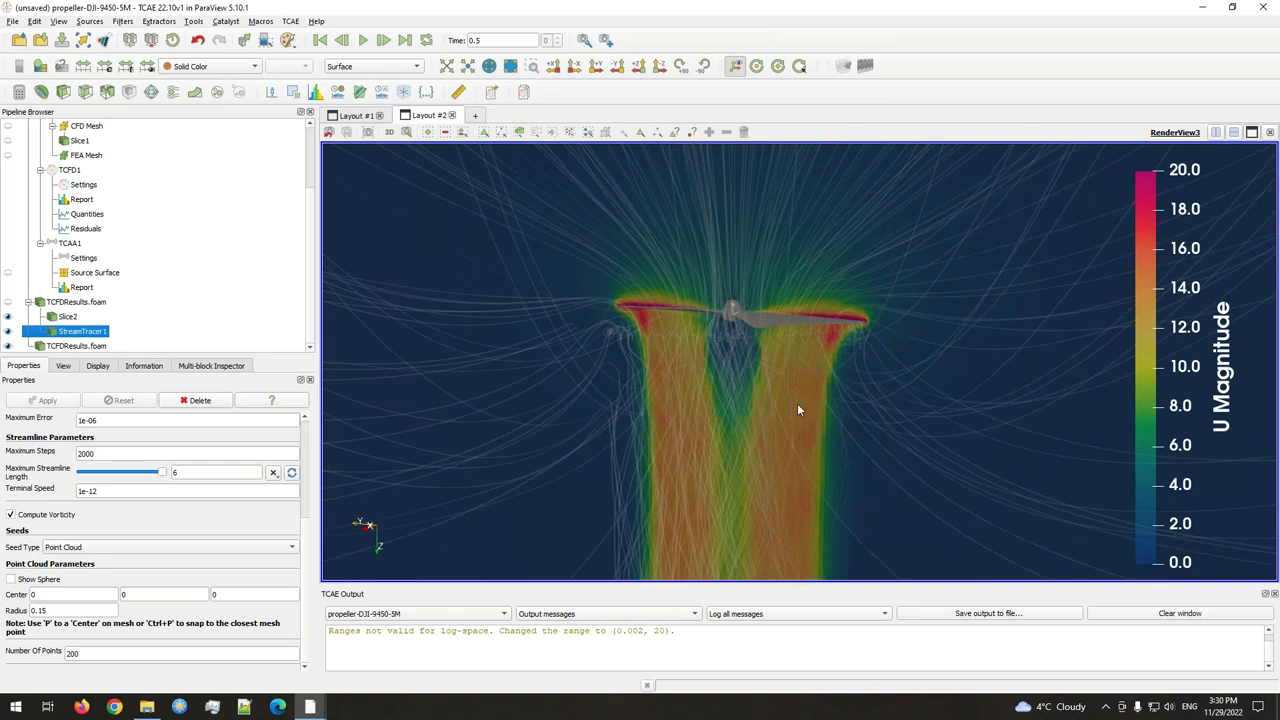